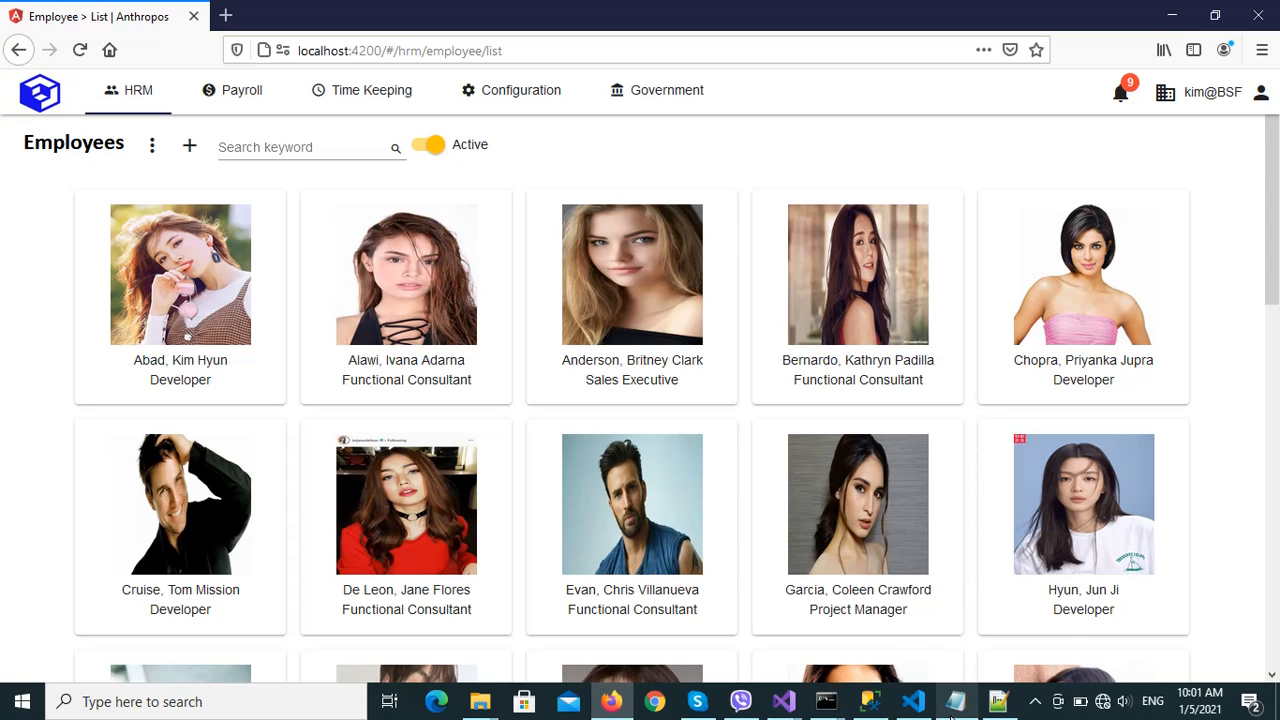
# Switch to the Notepad notes and view the "Uploading of Employees" instructions from the beginning.
pyautogui.moveTo(952, 705)
pyautogui.click(935, 640)
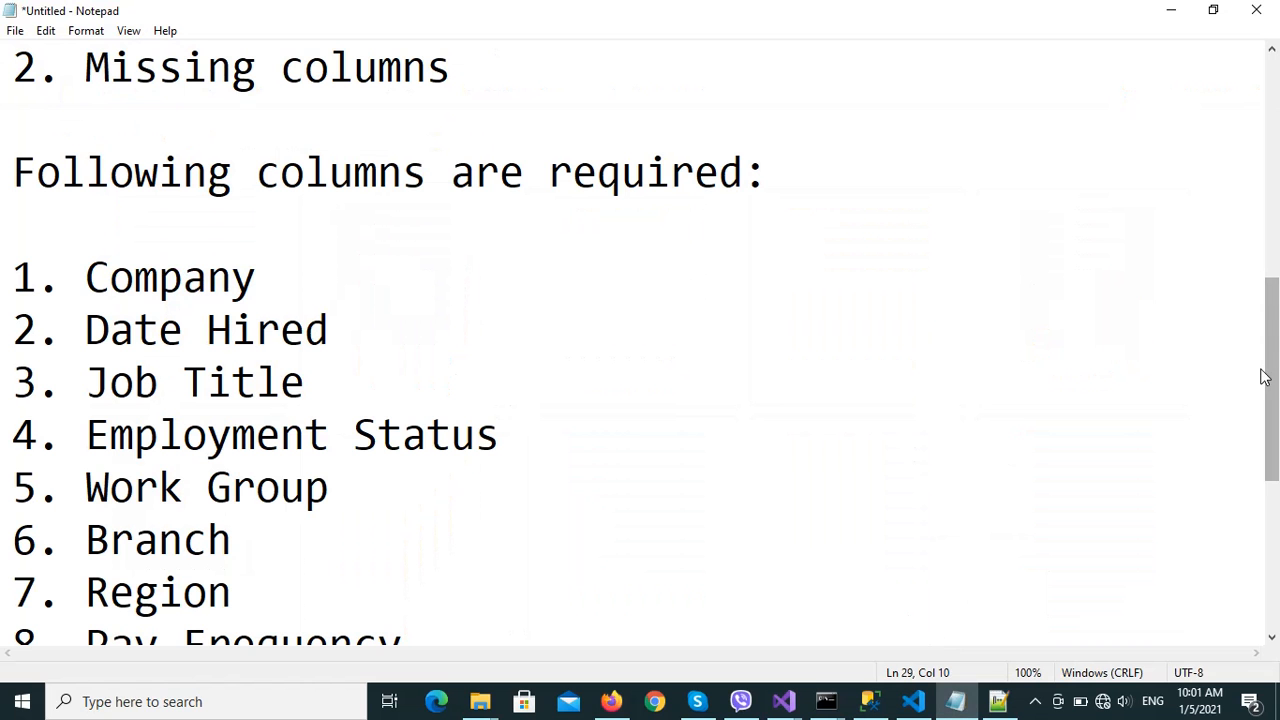
pyautogui.moveTo(1274, 371); pyautogui.dragTo(1276, 140)
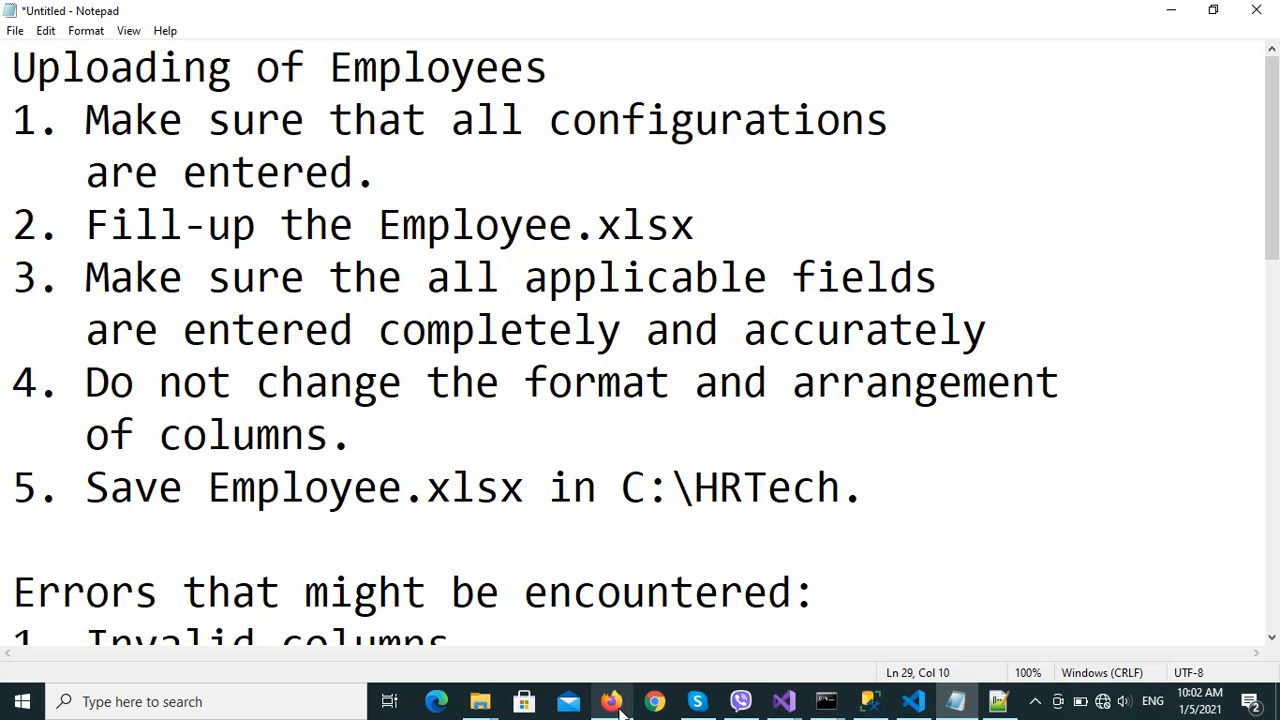
# Switch to Anthropos in Firefox and open the Schedule list from the configuration settings.
pyautogui.moveTo(619, 704)
pyautogui.click(627, 655)
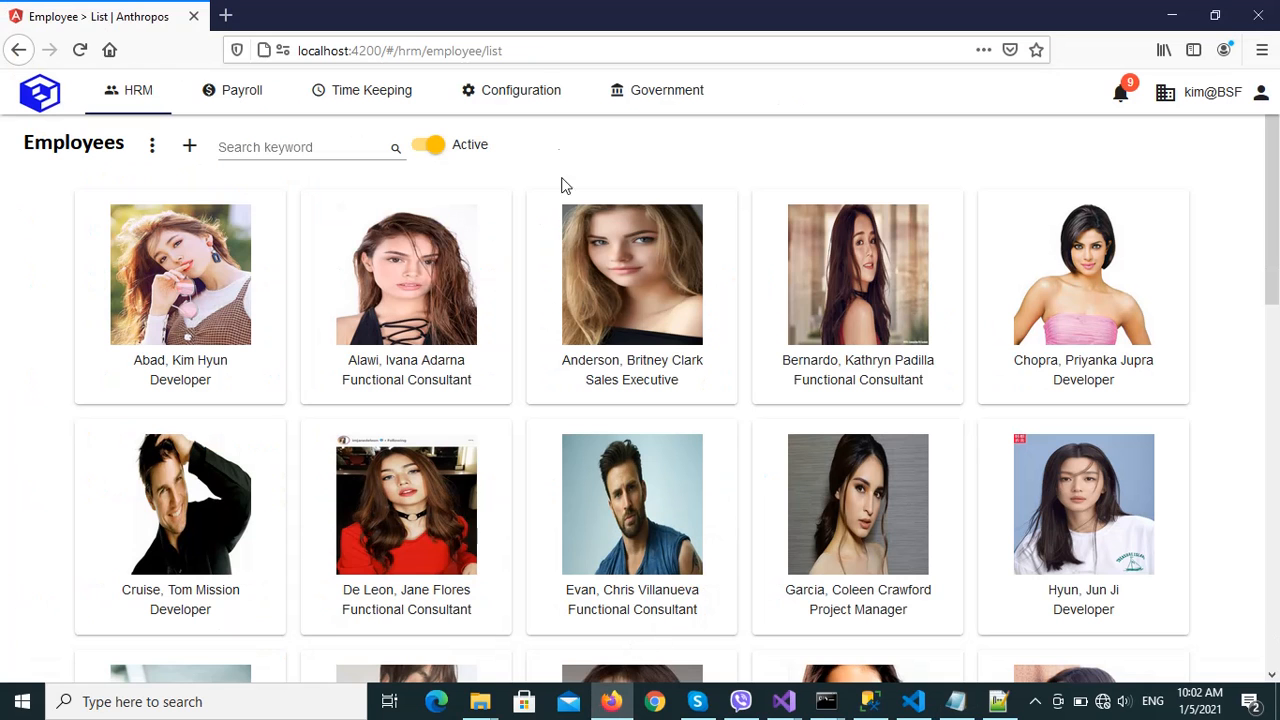
pyautogui.moveTo(537, 101)
pyautogui.click(486, 262)
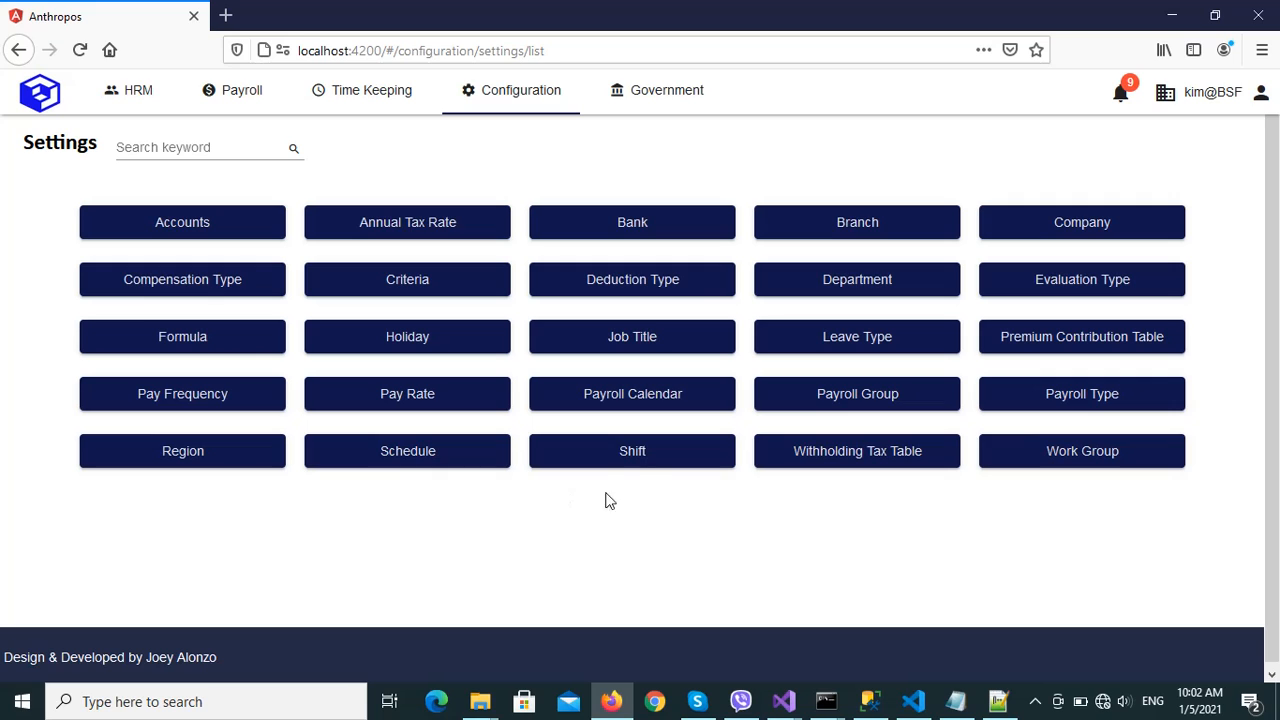
pyautogui.click(441, 461)
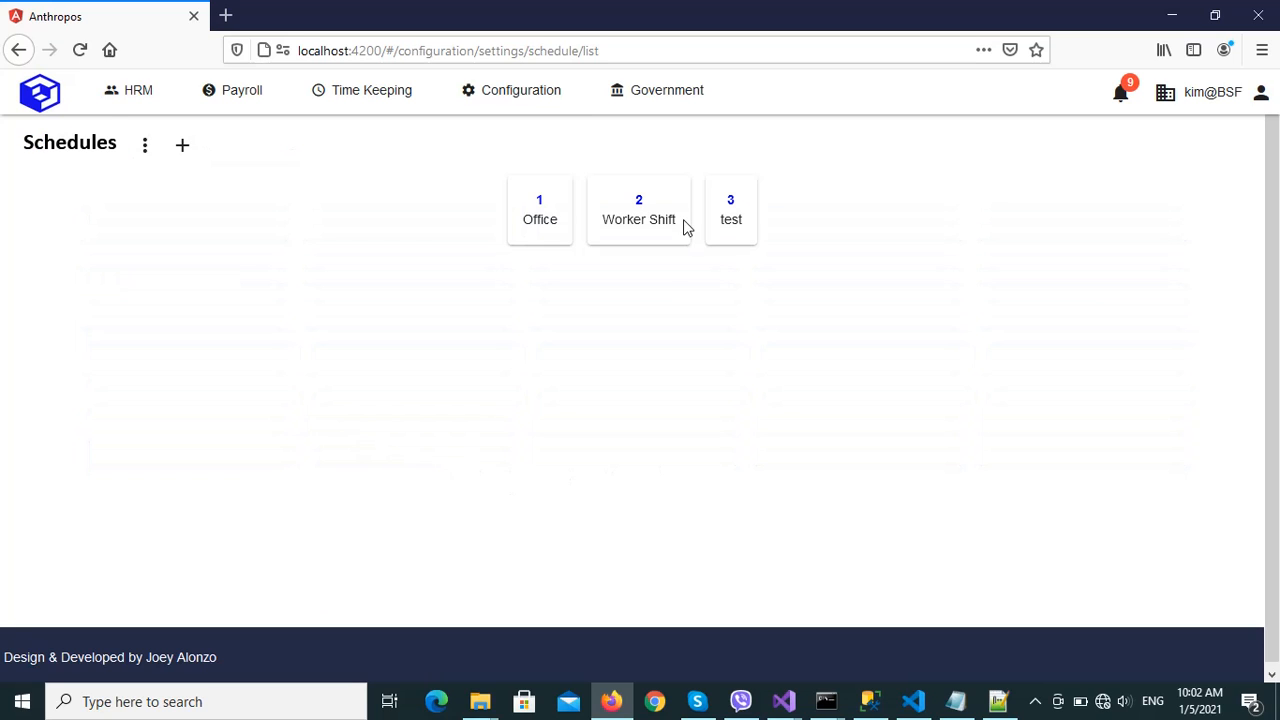
# Return to the configuration settings and open the Work Group list.
pyautogui.moveTo(543, 103)
pyautogui.click(514, 262)
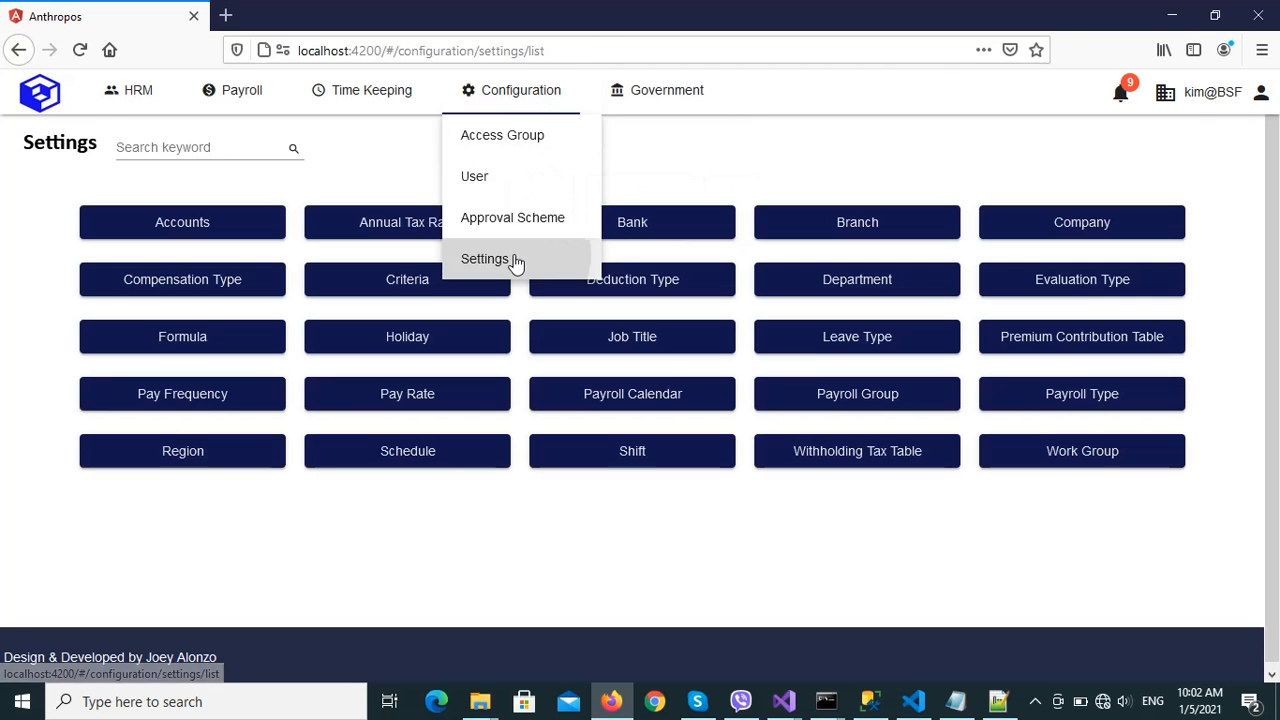
pyautogui.click(1101, 463)
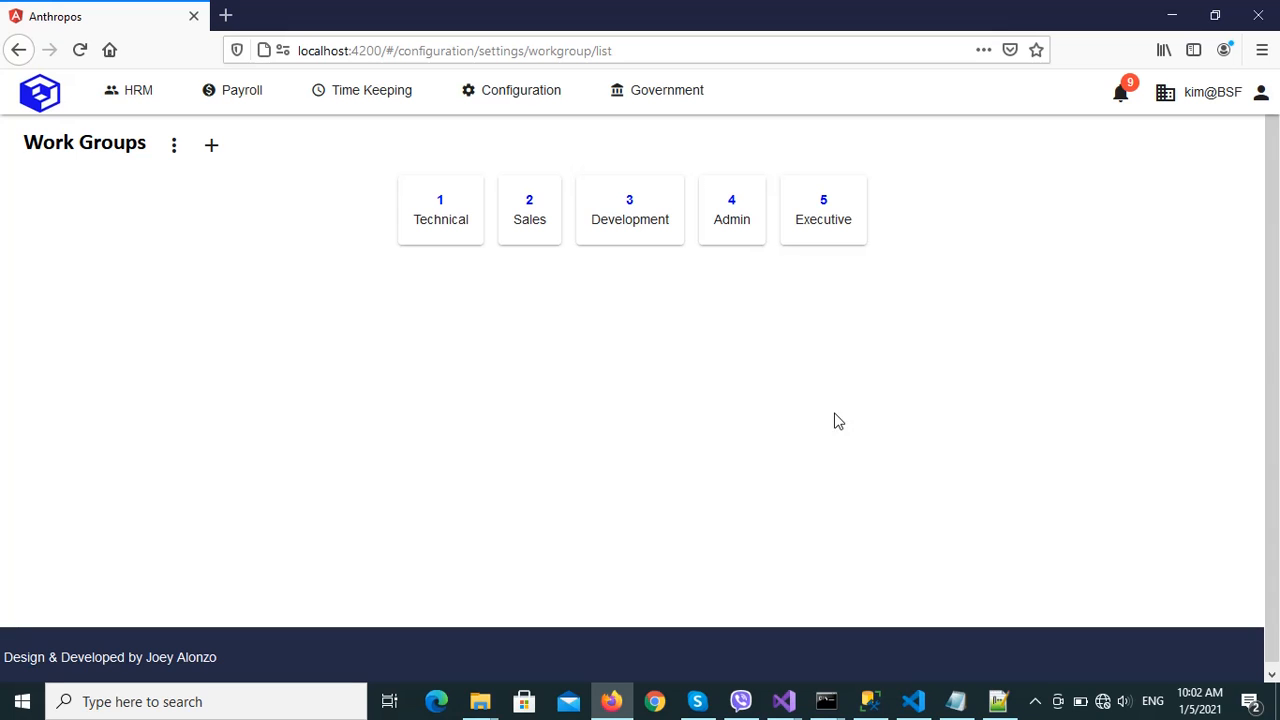
# Switch to appsettings.json in Notepad++, highlight the ConnectionStrings key and its APIUrl line for review, and minimize the editor.
pyautogui.click(1007, 705)
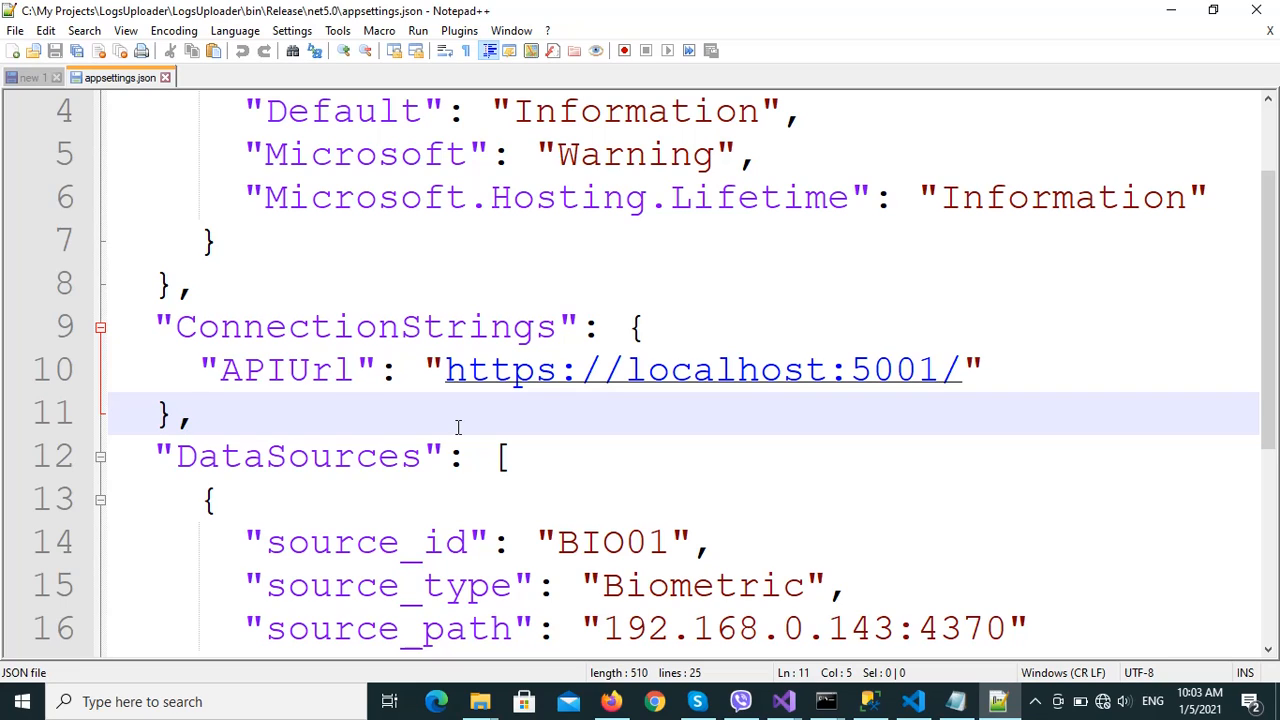
pyautogui.click(157, 321)
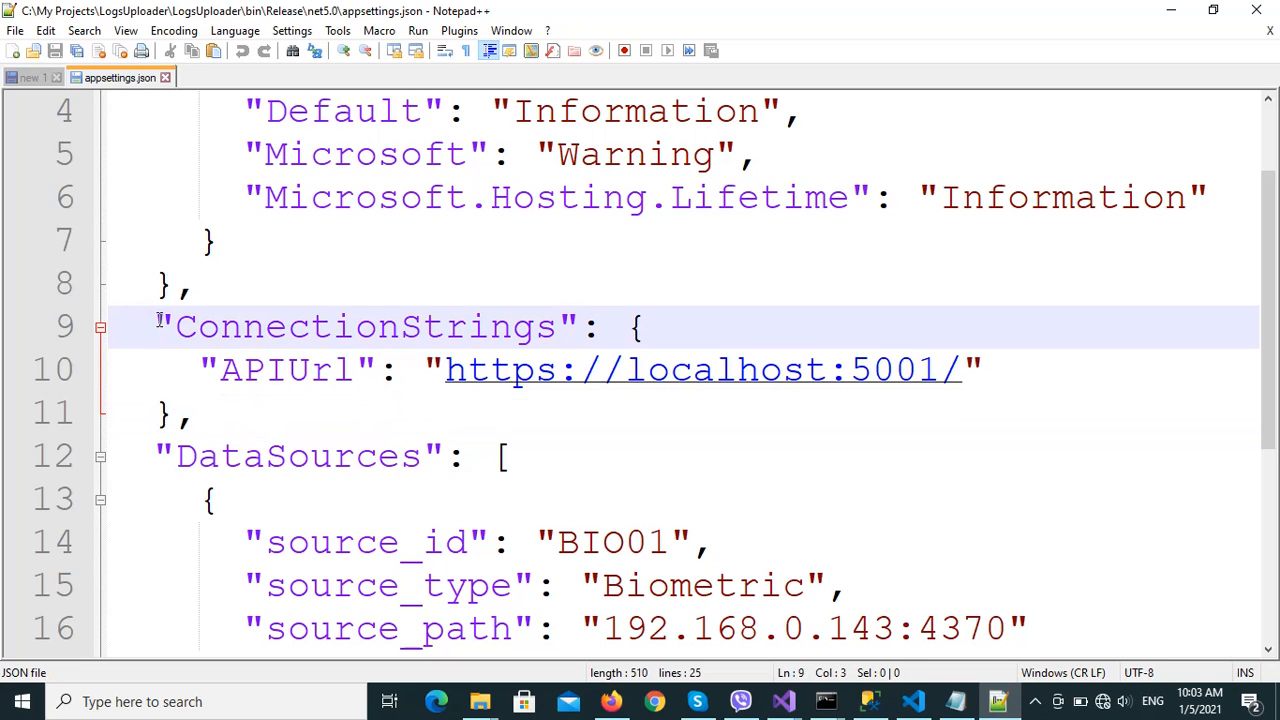
pyautogui.moveTo(157, 321); pyautogui.dragTo(595, 327)
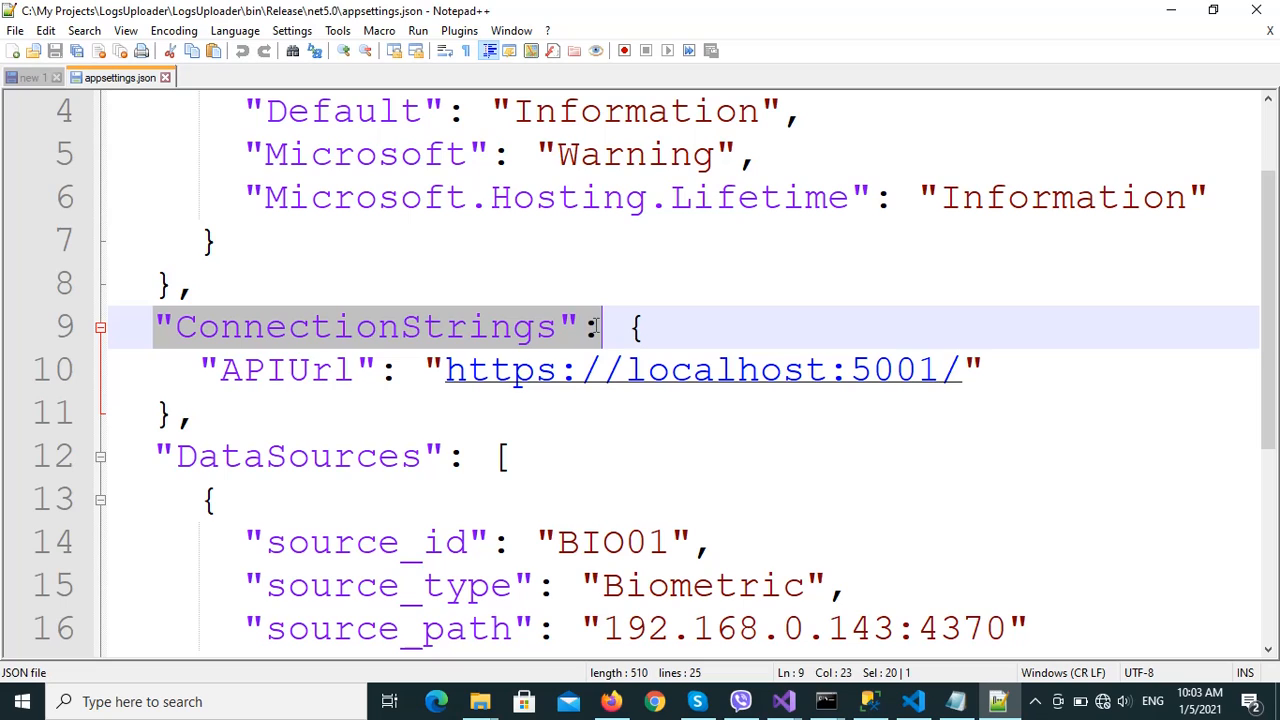
pyautogui.click(604, 428)
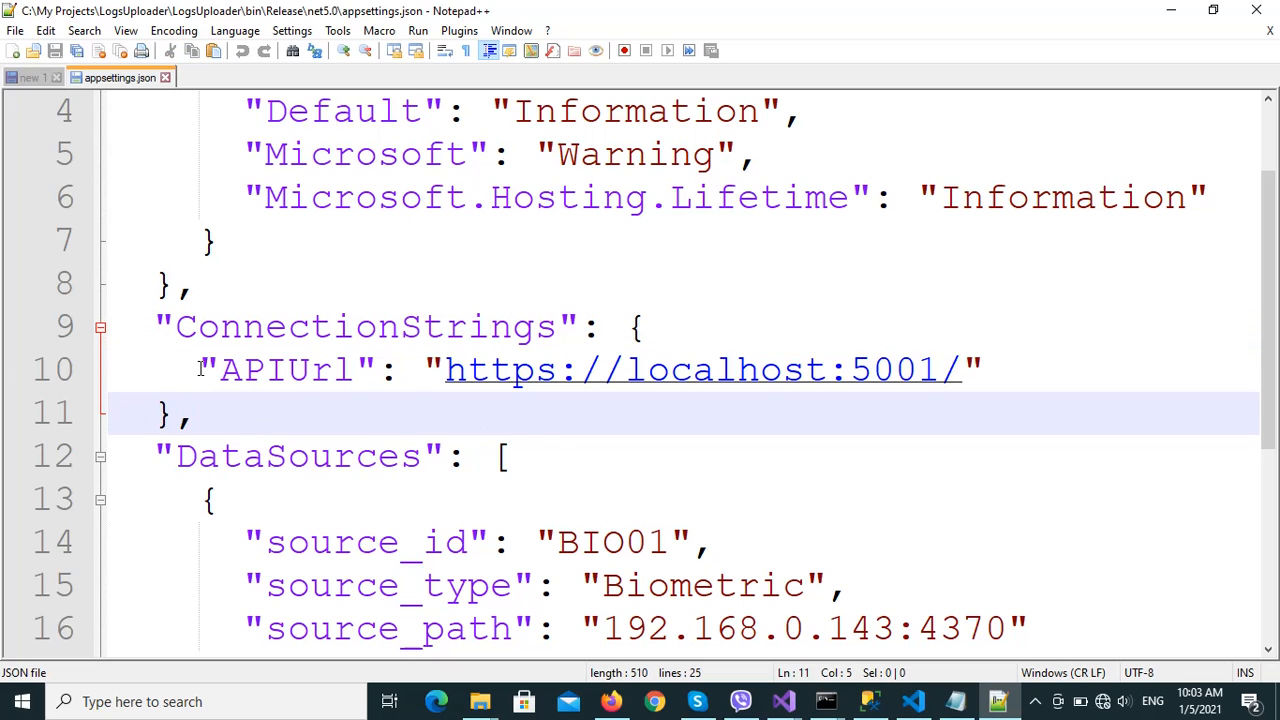
pyautogui.moveTo(200, 368); pyautogui.dragTo(990, 392)
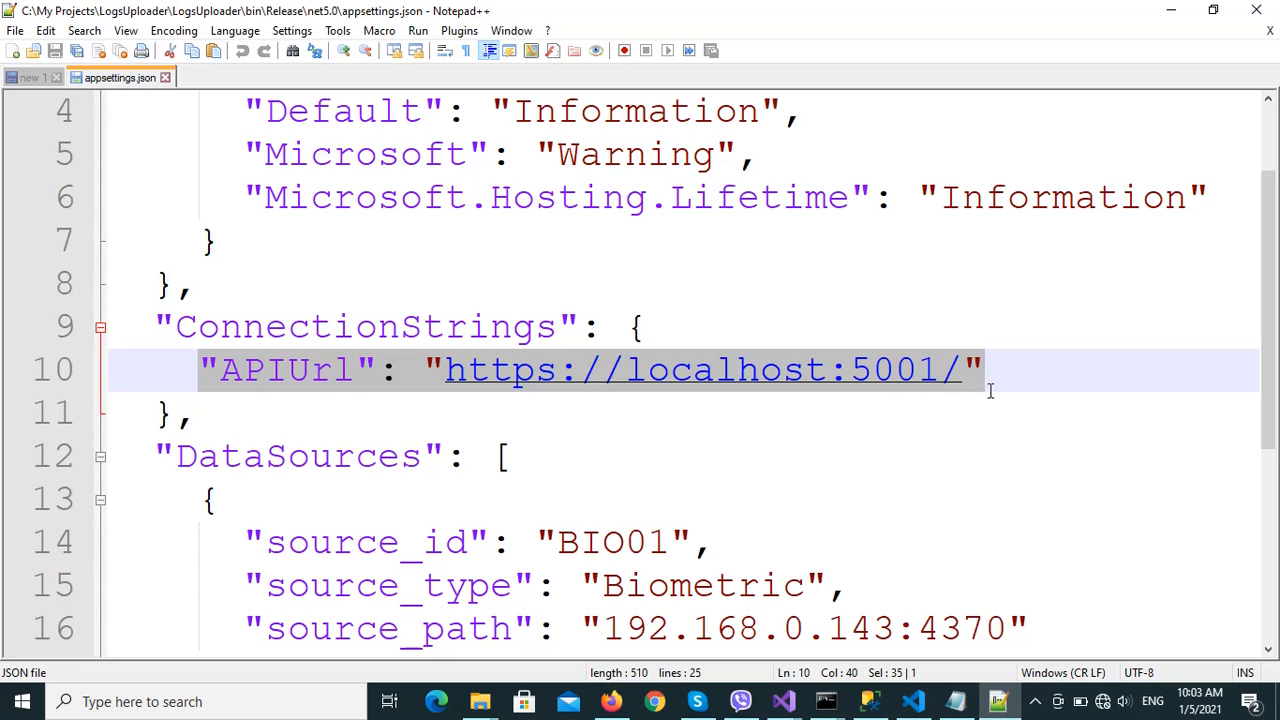
pyautogui.click(831, 457)
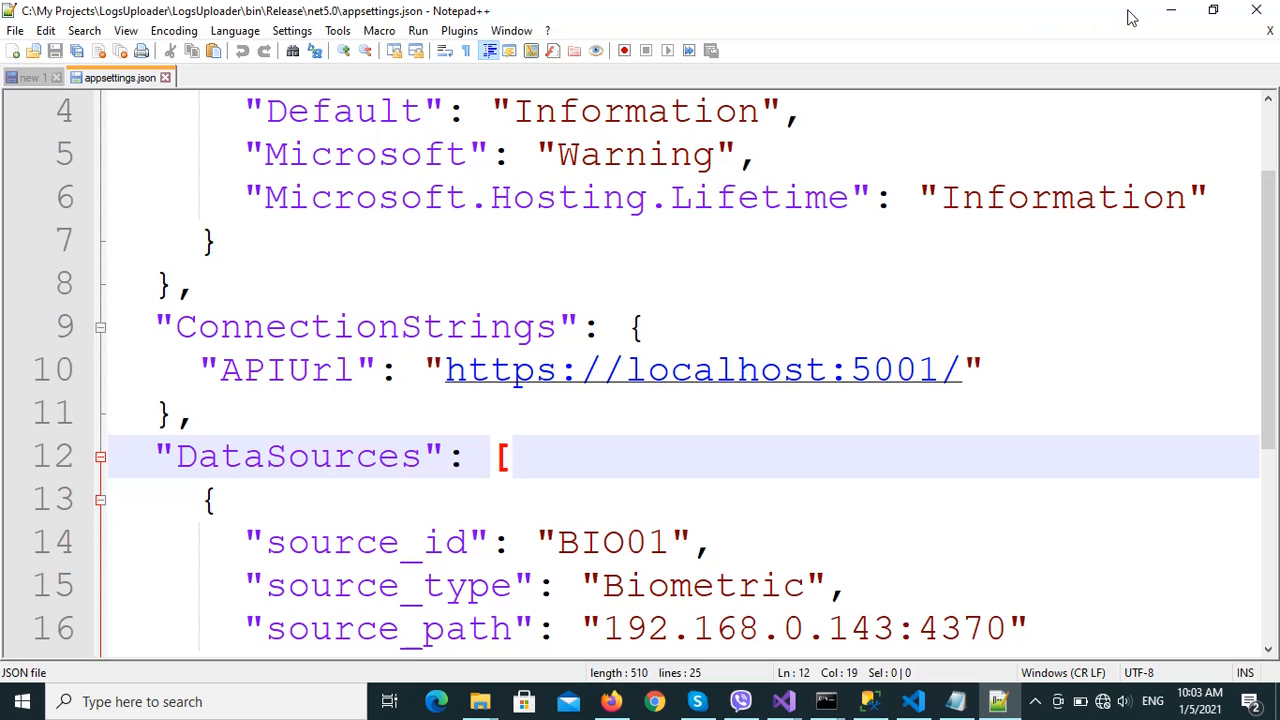
pyautogui.click(1171, 12)
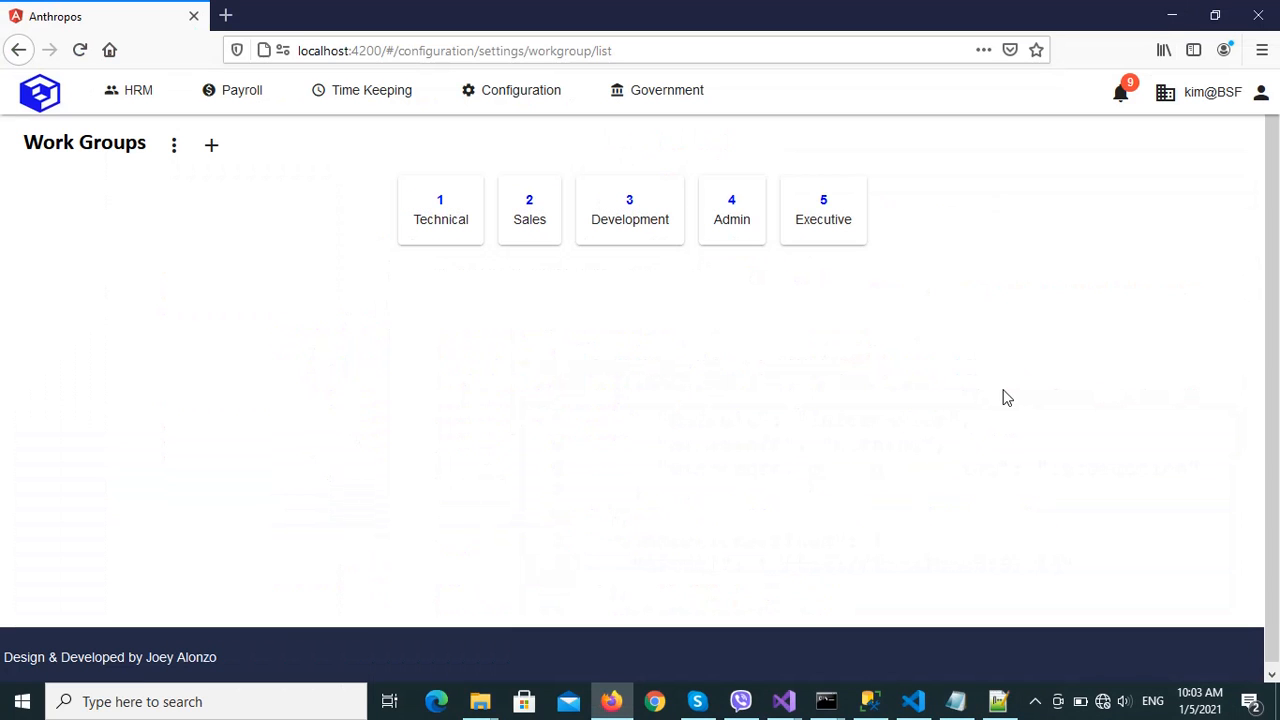
# Switch to the Notepad notes and highlight instruction 2, "Fill-up the Employee.xlsx", for review.
pyautogui.click(957, 705)
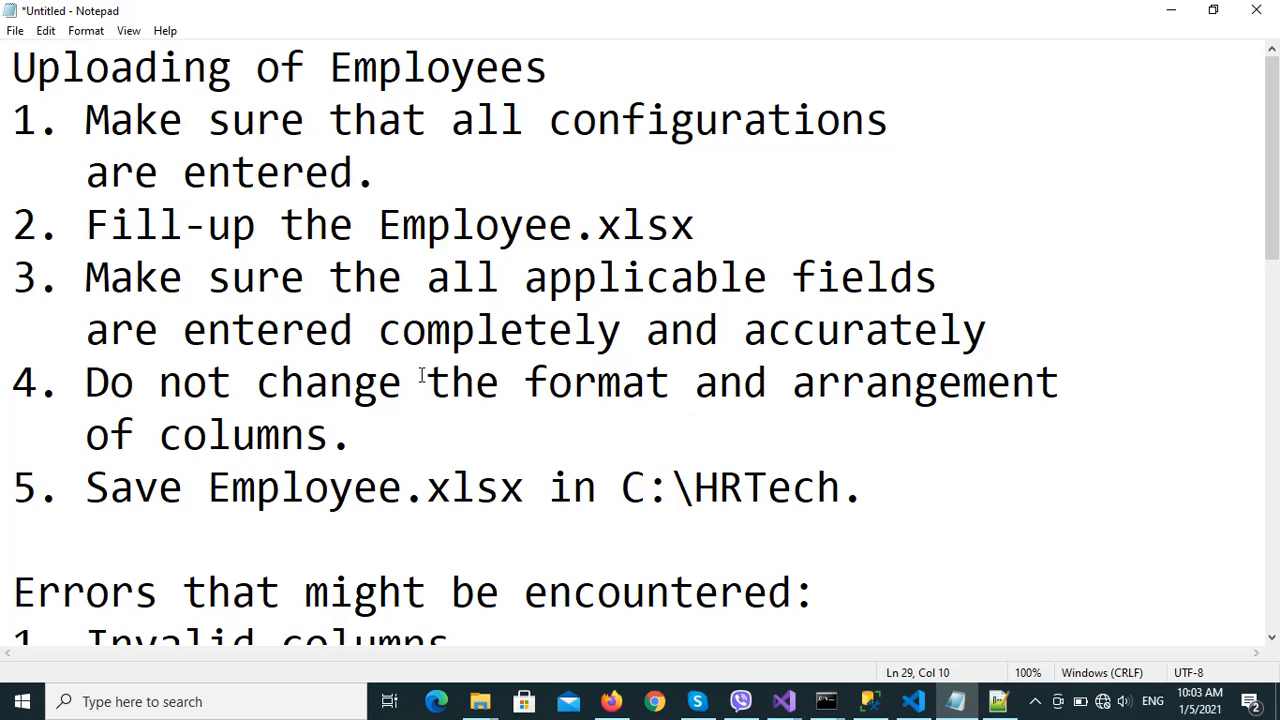
pyautogui.moveTo(84, 225); pyautogui.dragTo(737, 231)
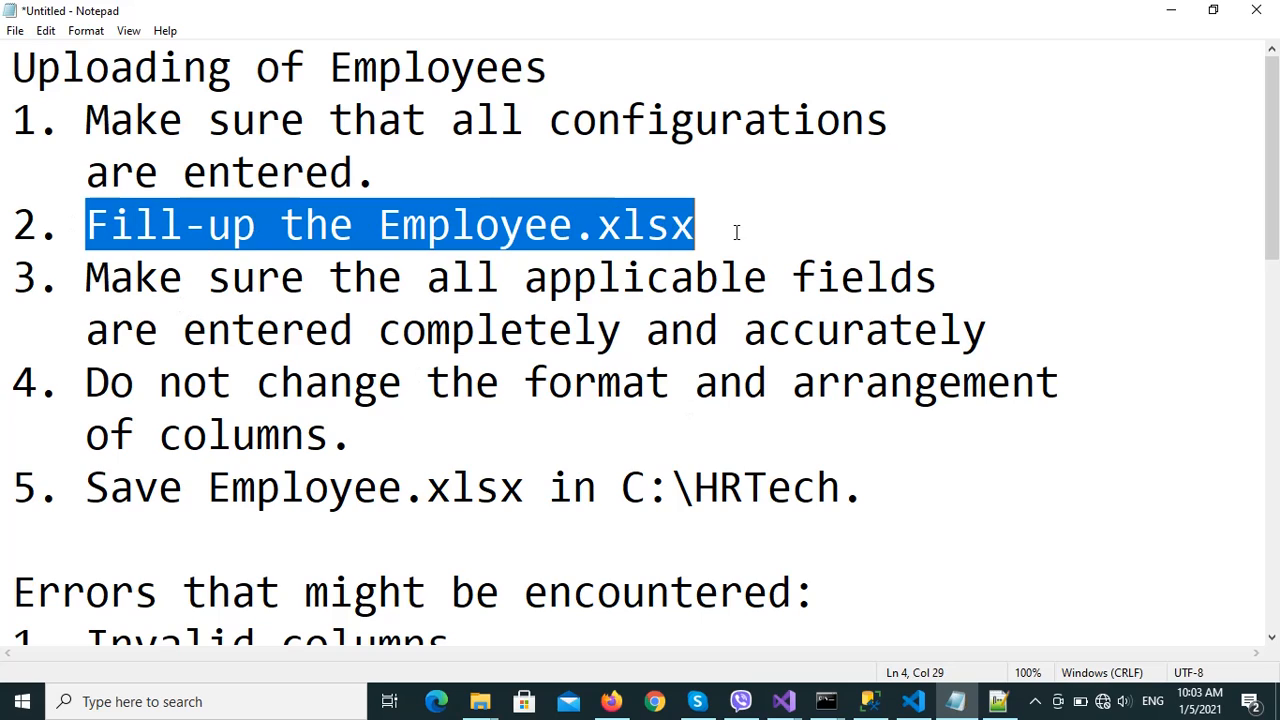
pyautogui.click(745, 381)
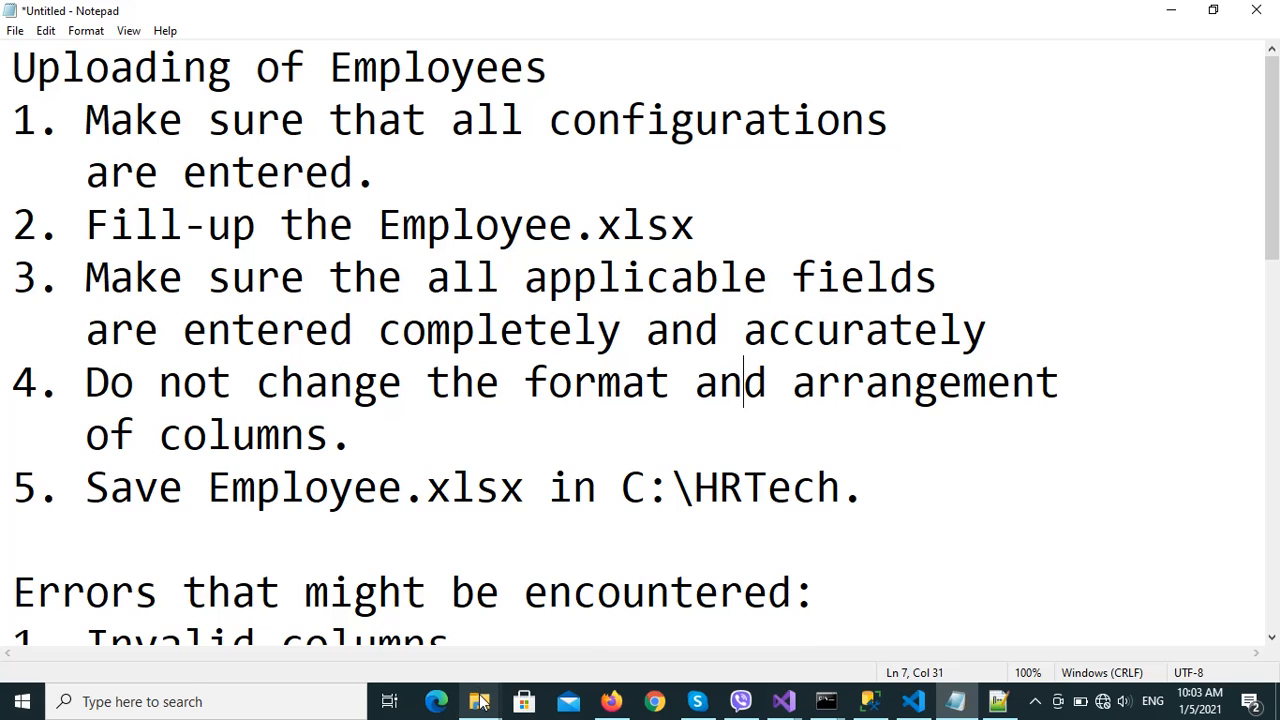
# Open Employee.xlsx from the C:\HRTech folder in Excel and look through its columns up to the contact person details.
pyautogui.moveTo(480, 697)
pyautogui.click(327, 629)
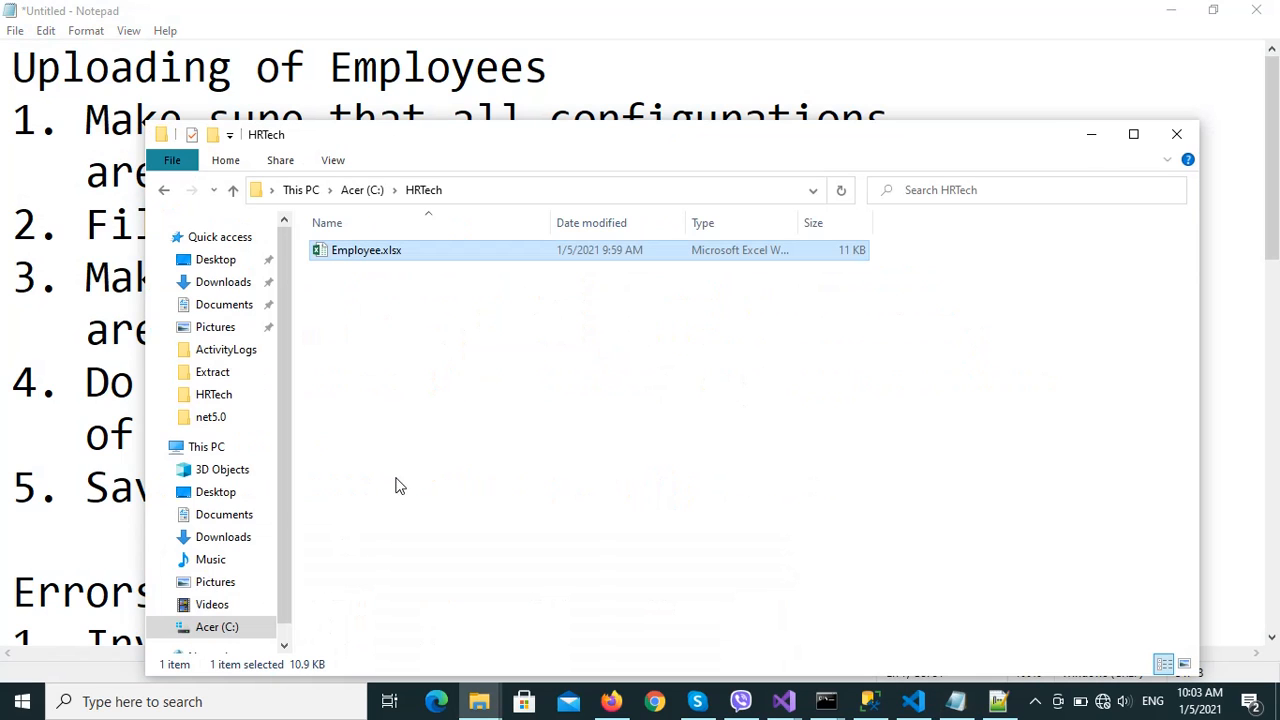
pyautogui.doubleClick(401, 250)
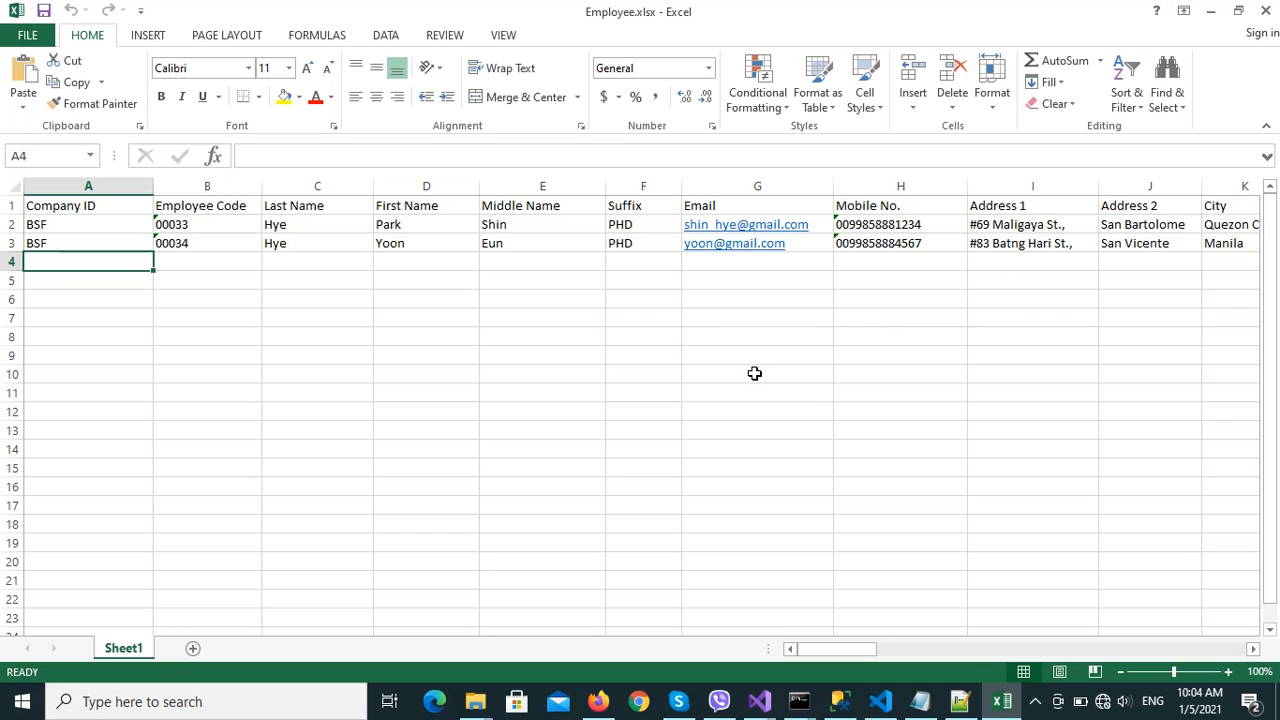
pyautogui.moveTo(846, 651); pyautogui.dragTo(917, 651)
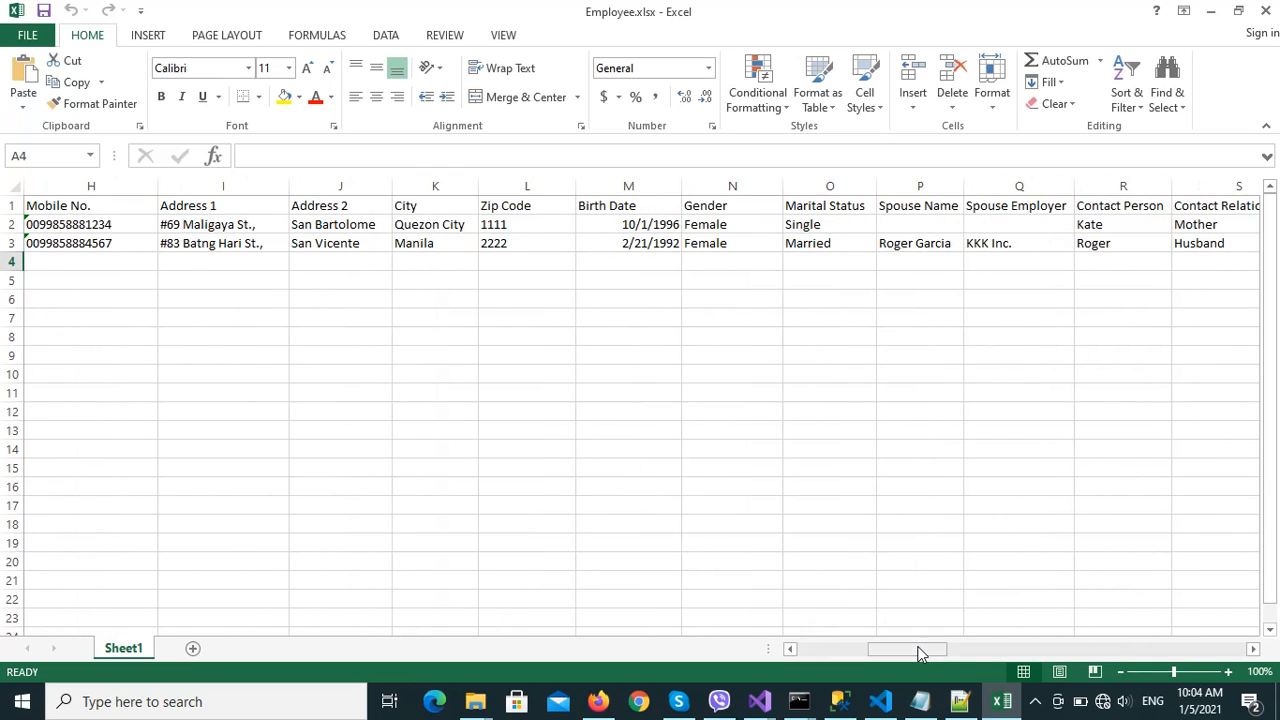
# Go back to the Notepad notes and highlight instruction 4 about not changing the format and arrangement of columns.
pyautogui.click(1210, 10)
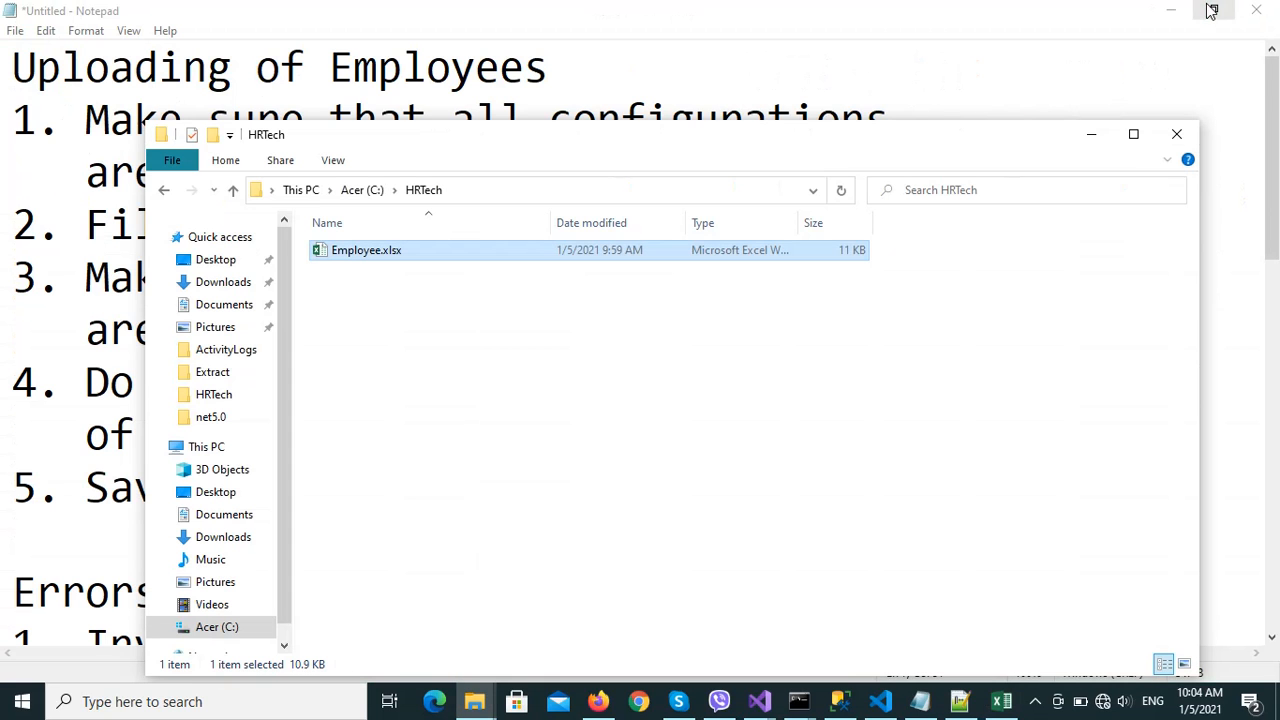
pyautogui.click(726, 70)
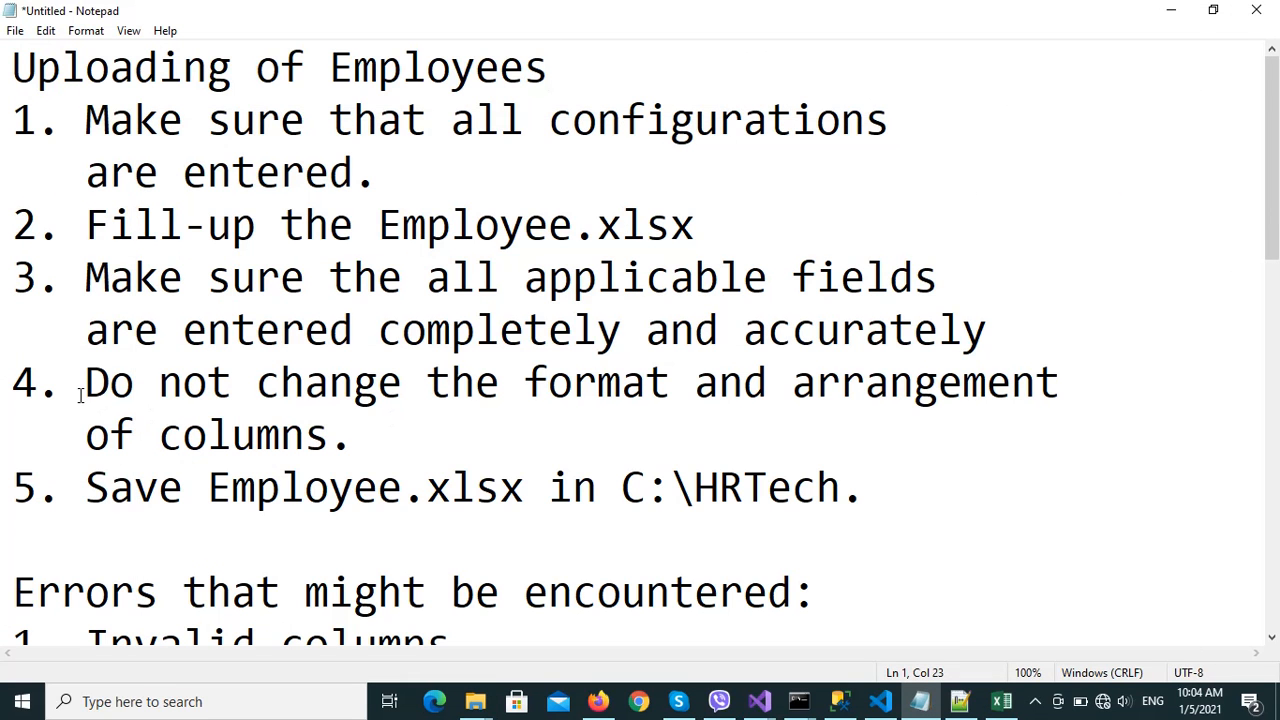
pyautogui.moveTo(86, 386); pyautogui.dragTo(400, 428)
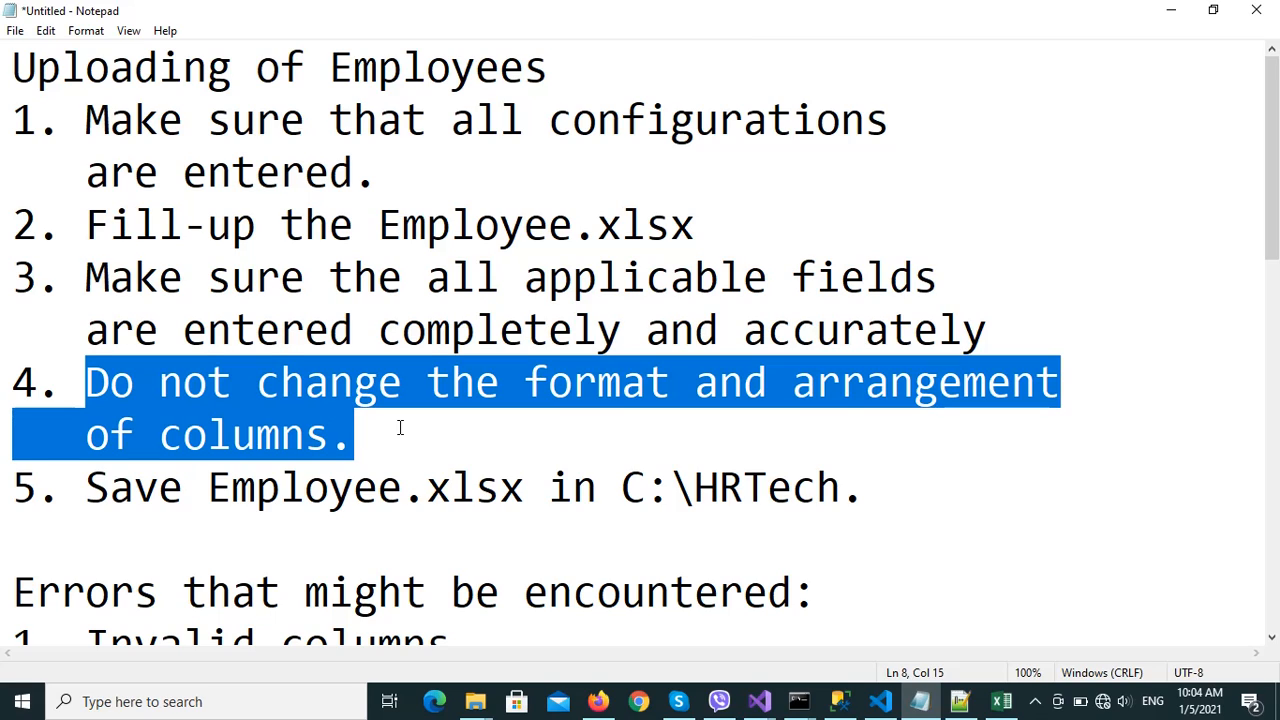
# Switch to Employee.xlsx in Excel and go through the header cells from Company ID to Last Name.
pyautogui.click(1001, 701)
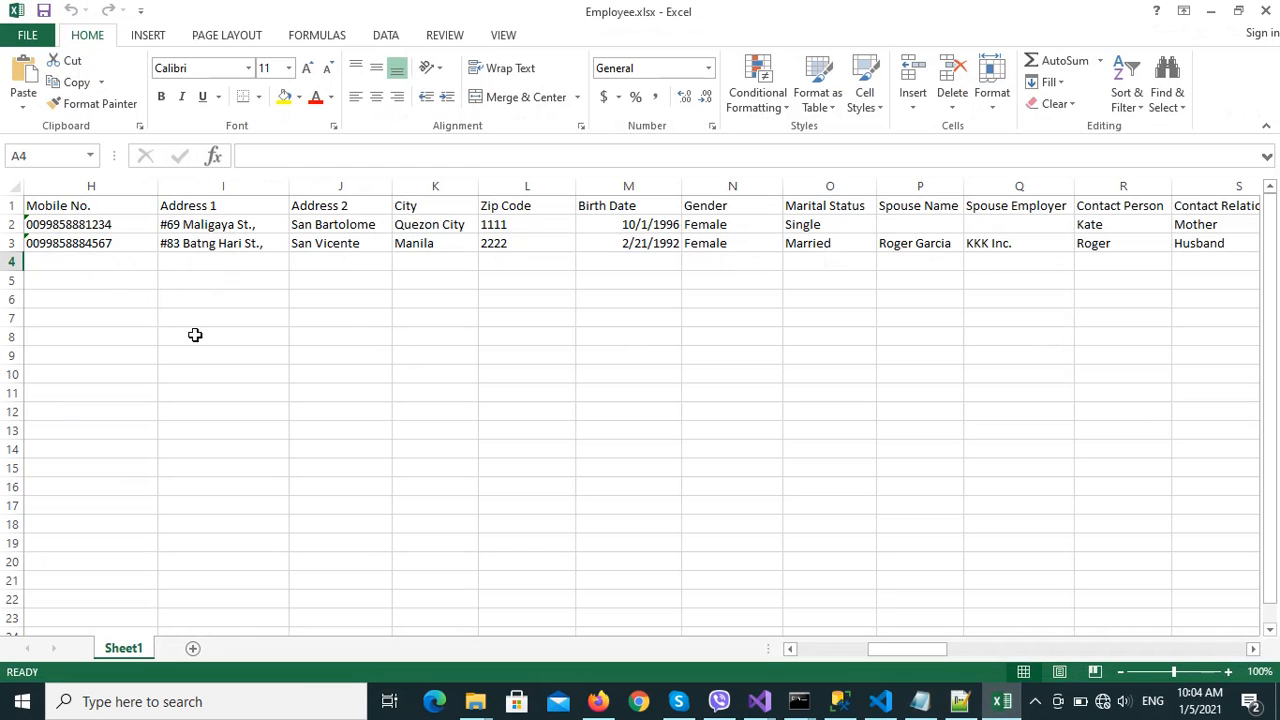
pyautogui.moveTo(876, 657); pyautogui.dragTo(789, 654)
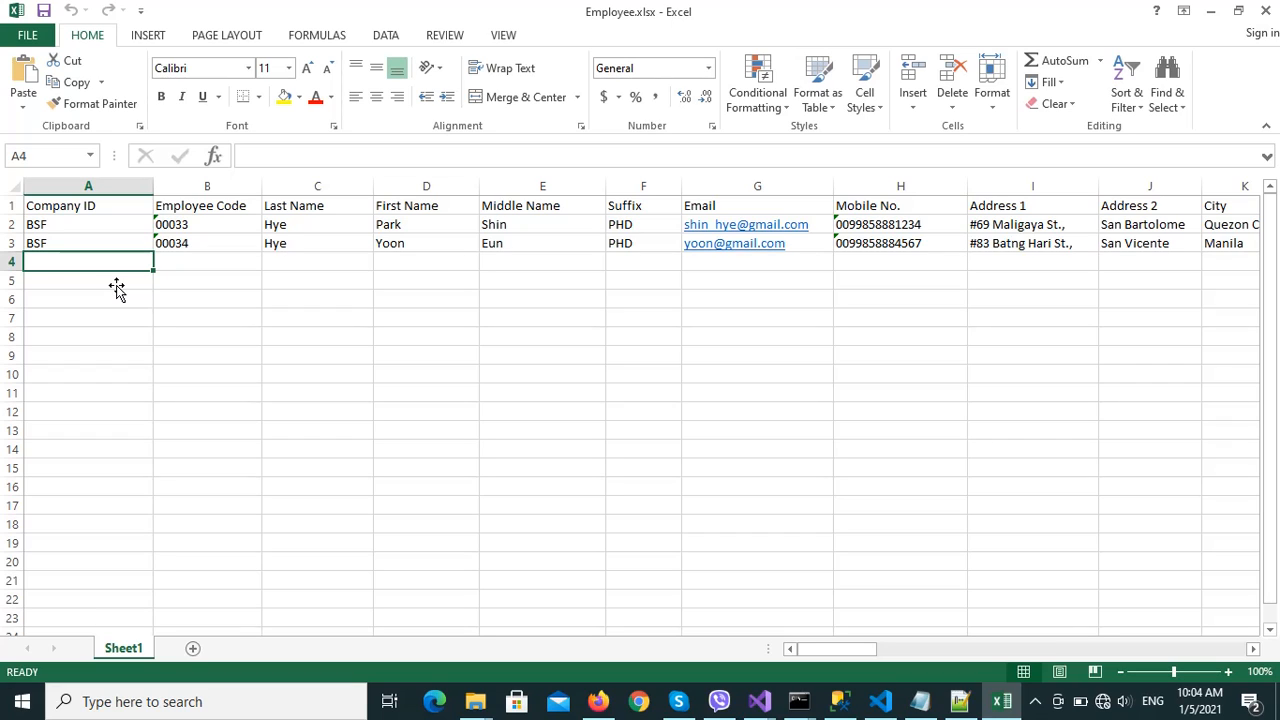
pyautogui.press('Up')
pyautogui.press('Up')
pyautogui.press('Up')
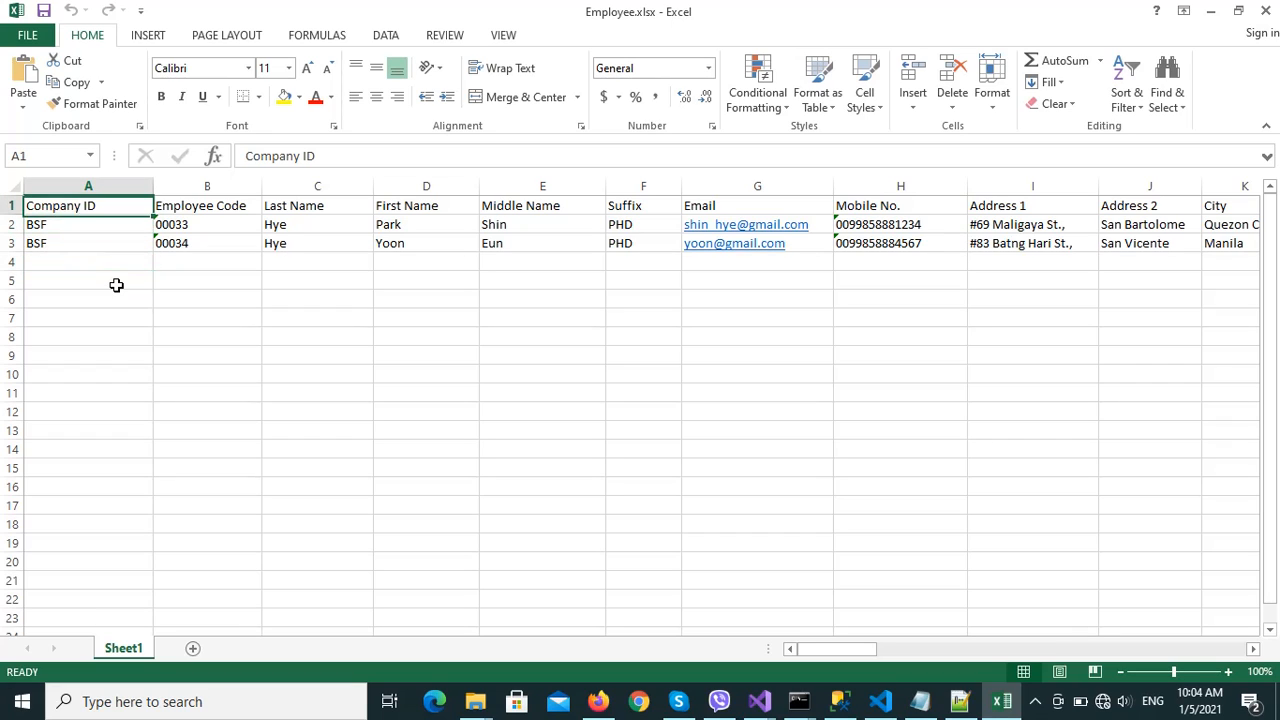
pyautogui.press('Right')
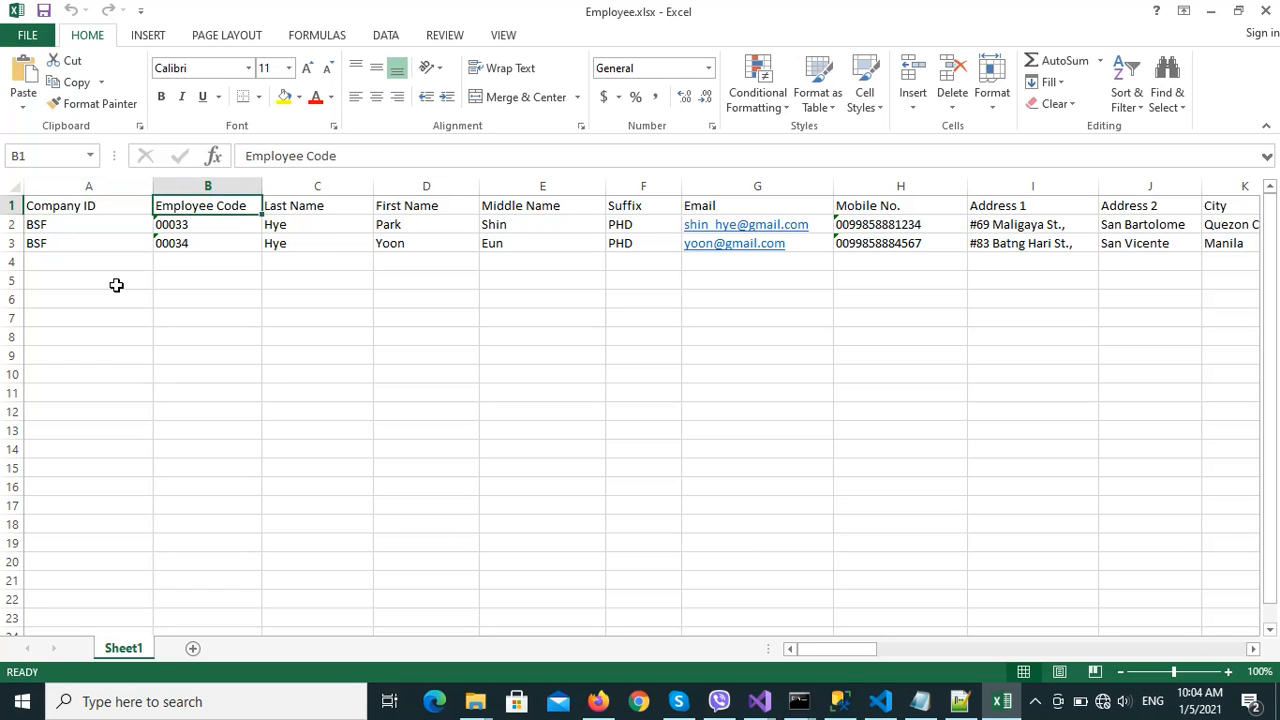
pyautogui.press('Right')
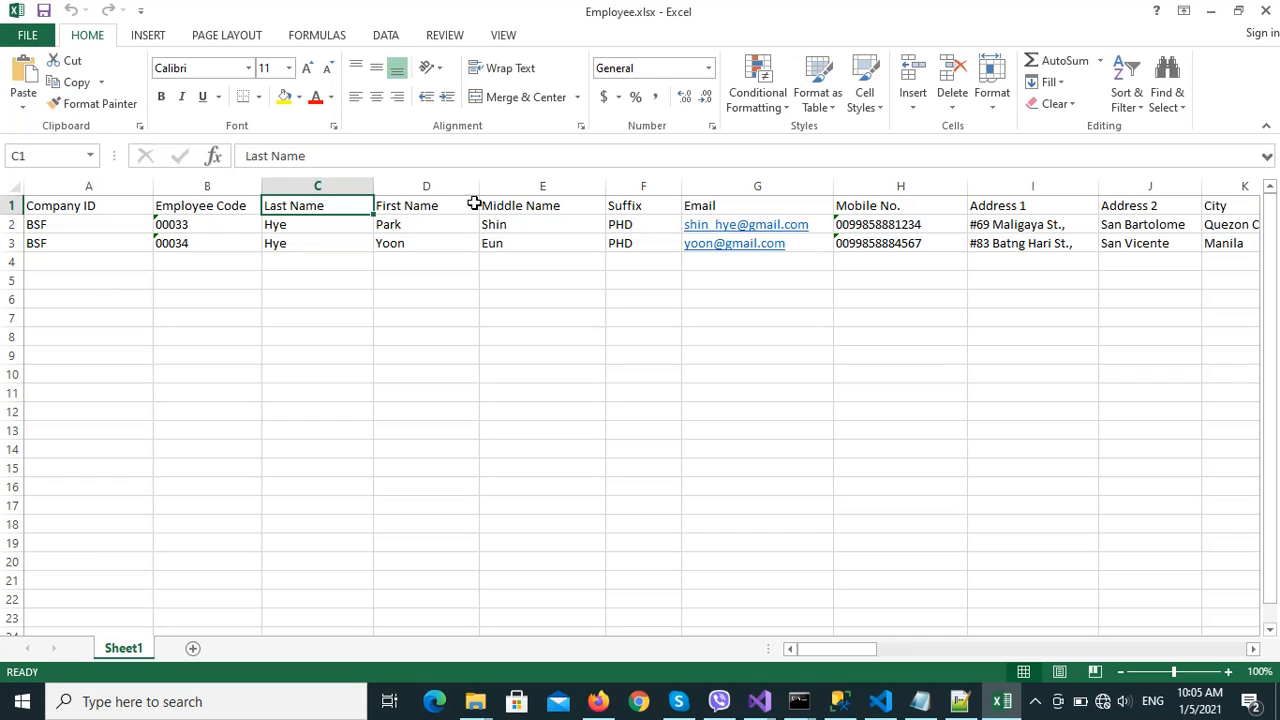
# Check the employees' entries in the First Name and Middle Name columns.
pyautogui.click(515, 227)
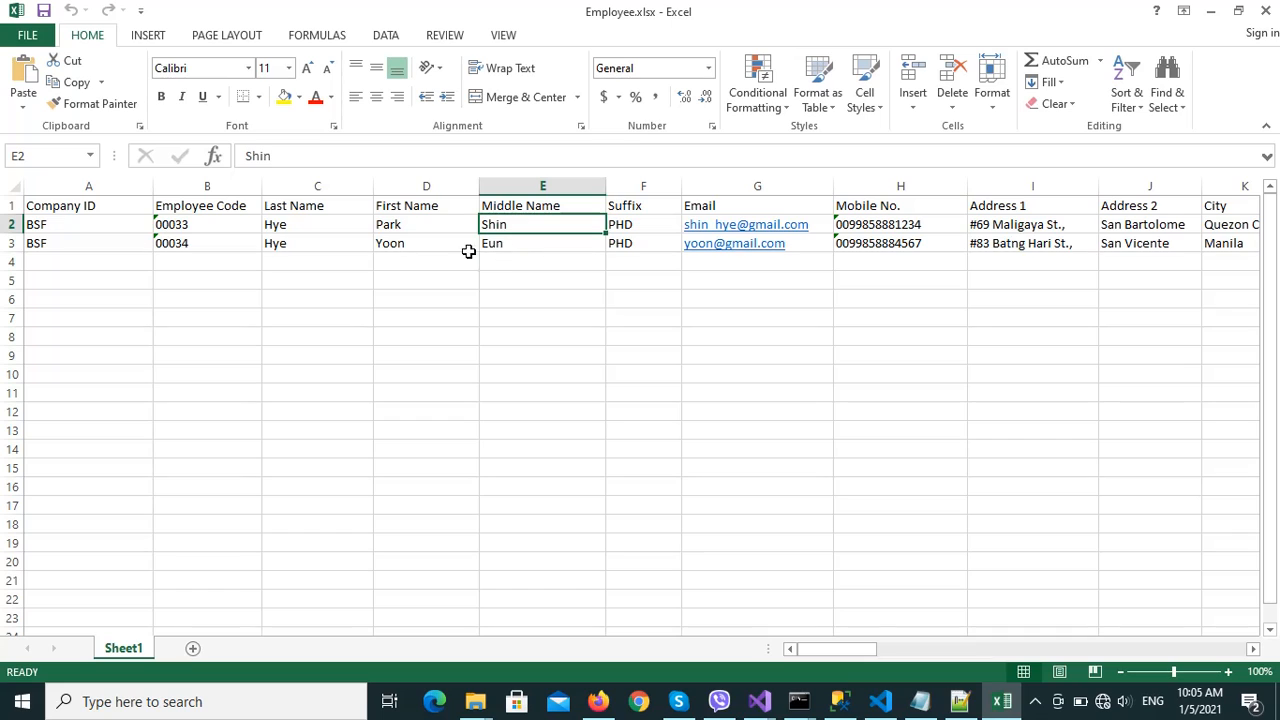
pyautogui.click(441, 241)
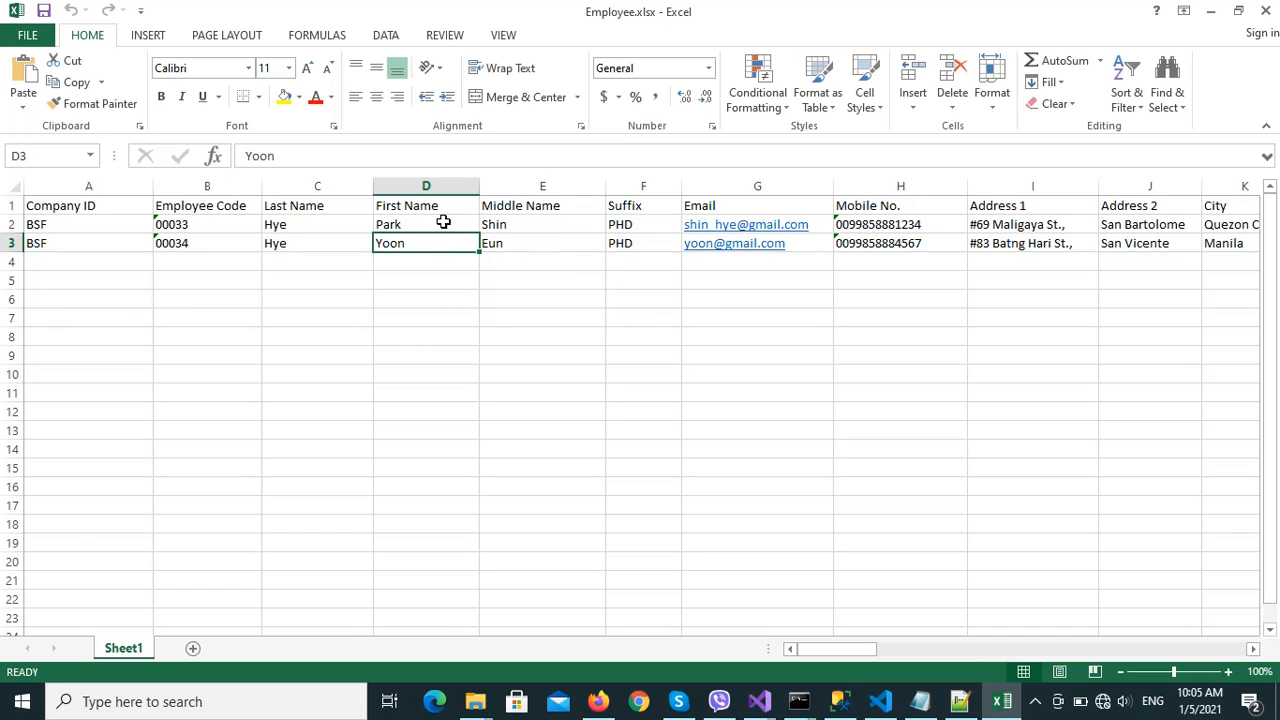
pyautogui.click(488, 220)
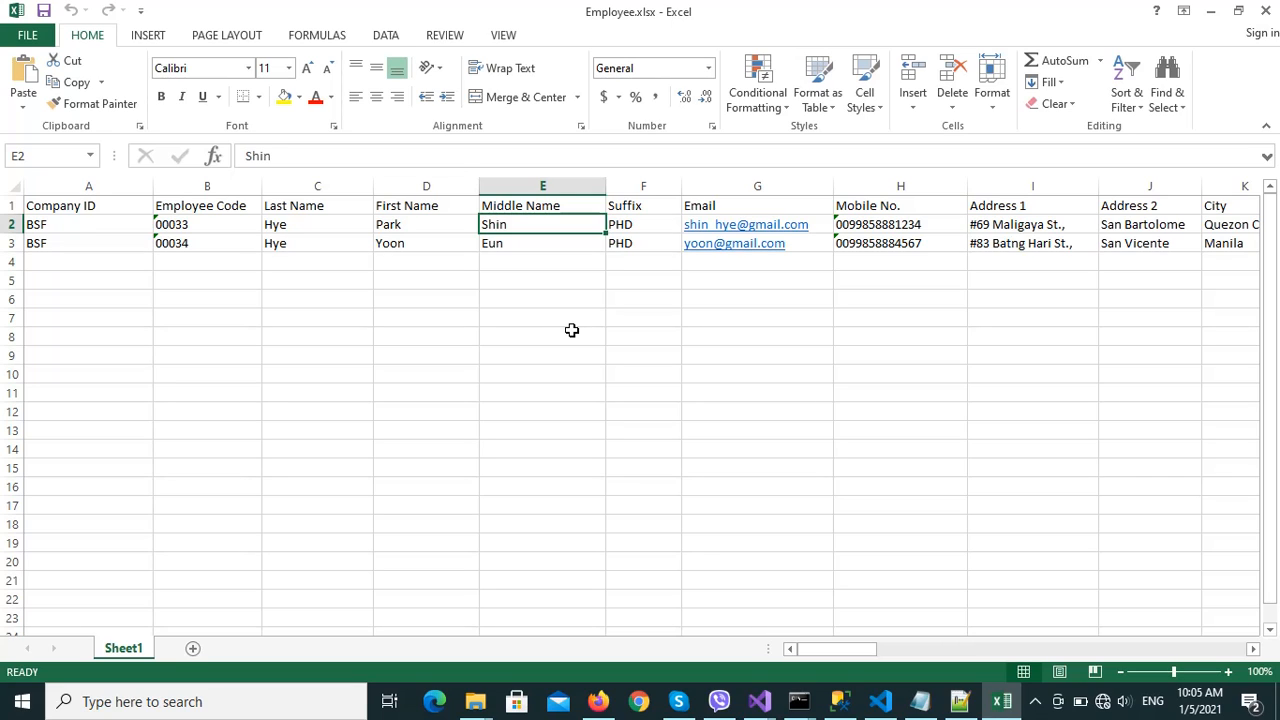
# Walk through the first employee's row from Company ID to City, and minimize Excel to return to the Notepad notes.
pyautogui.press('Left')
pyautogui.press('Left')
pyautogui.press('Left')
pyautogui.press('Left')
pyautogui.press('Right')
pyautogui.press('Right')
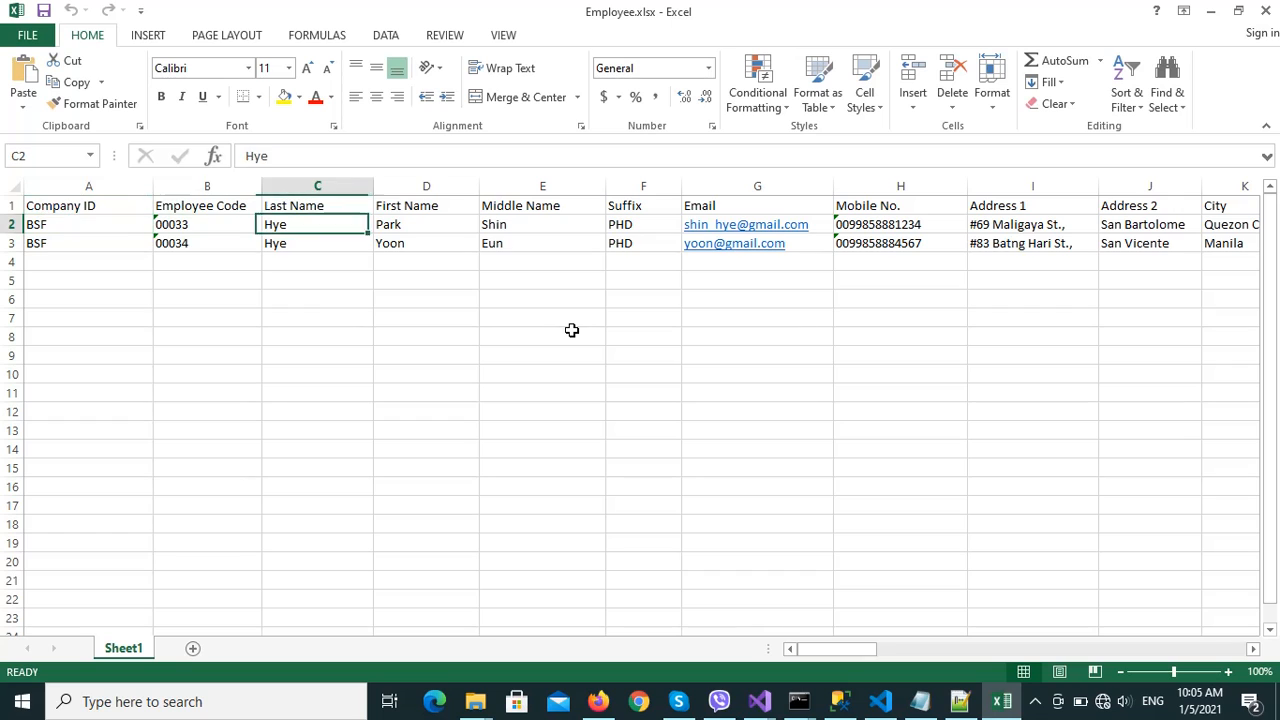
pyautogui.press('Right')
pyautogui.press('Right')
pyautogui.press('Right')
pyautogui.press('Right')
pyautogui.press('Right')
pyautogui.press('Right')
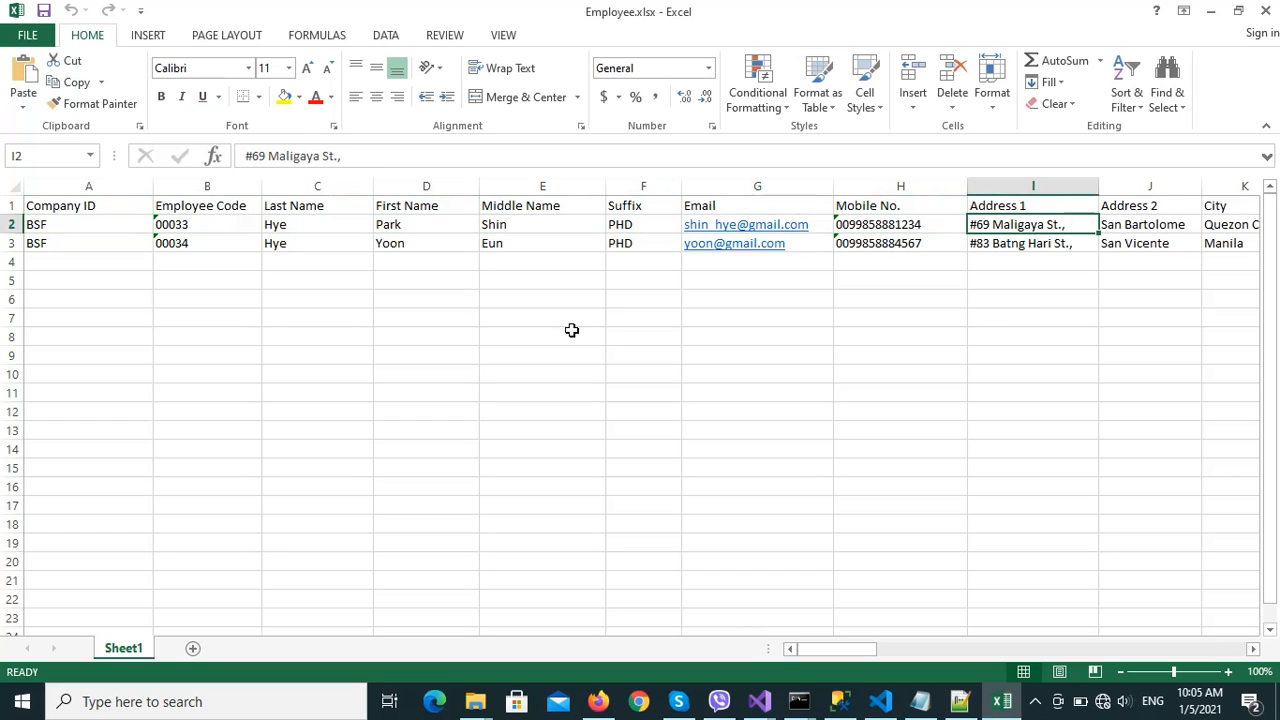
pyautogui.press('Right')
pyautogui.press('Right')
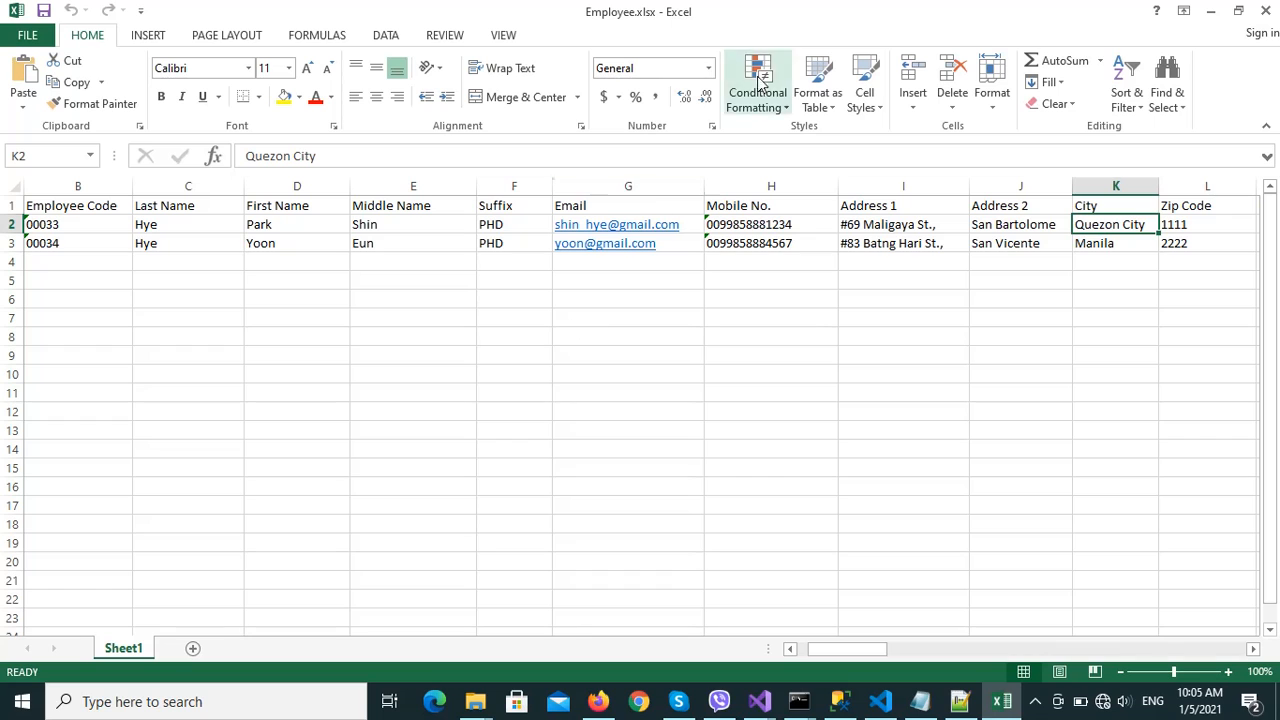
pyautogui.click(1207, 17)
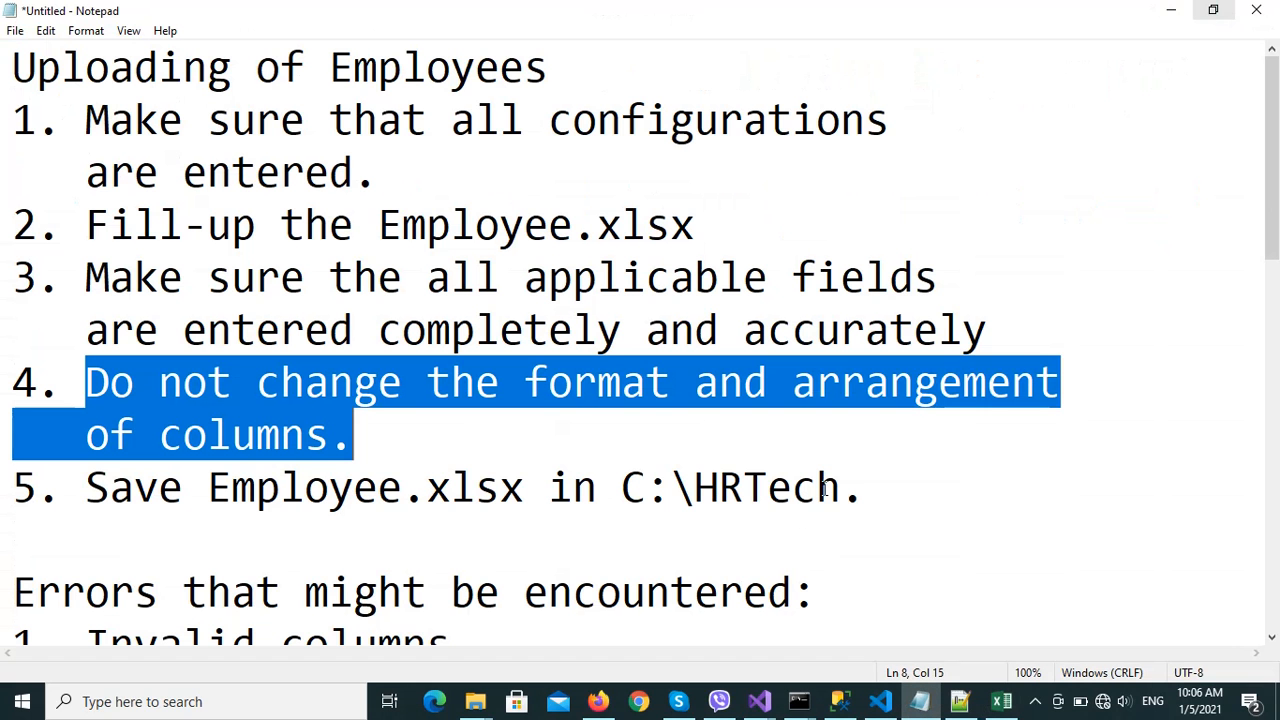
# Highlight the file name and save location in instruction 5, check Employee.xlsx in the C:\HRTech folder, and return to the notes.
pyautogui.click(745, 539)
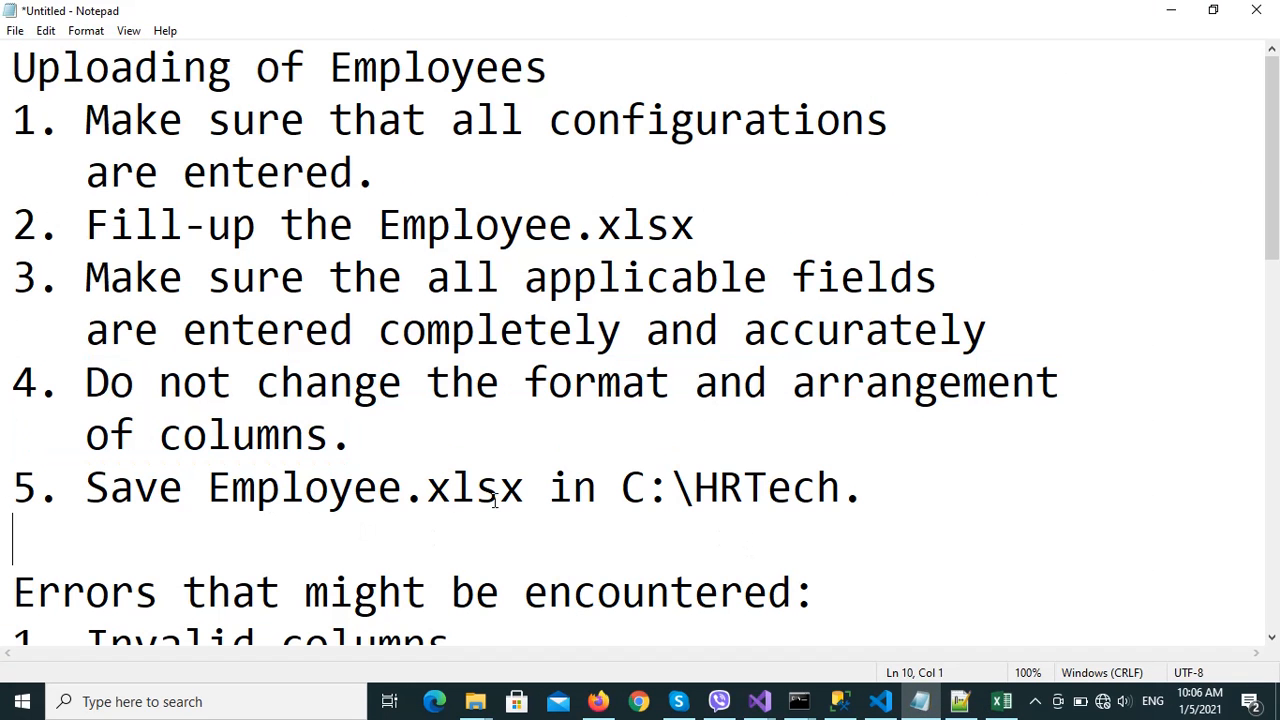
pyautogui.moveTo(208, 490); pyautogui.dragTo(524, 492)
pyautogui.moveTo(622, 490); pyautogui.dragTo(818, 491)
pyautogui.click(480, 705)
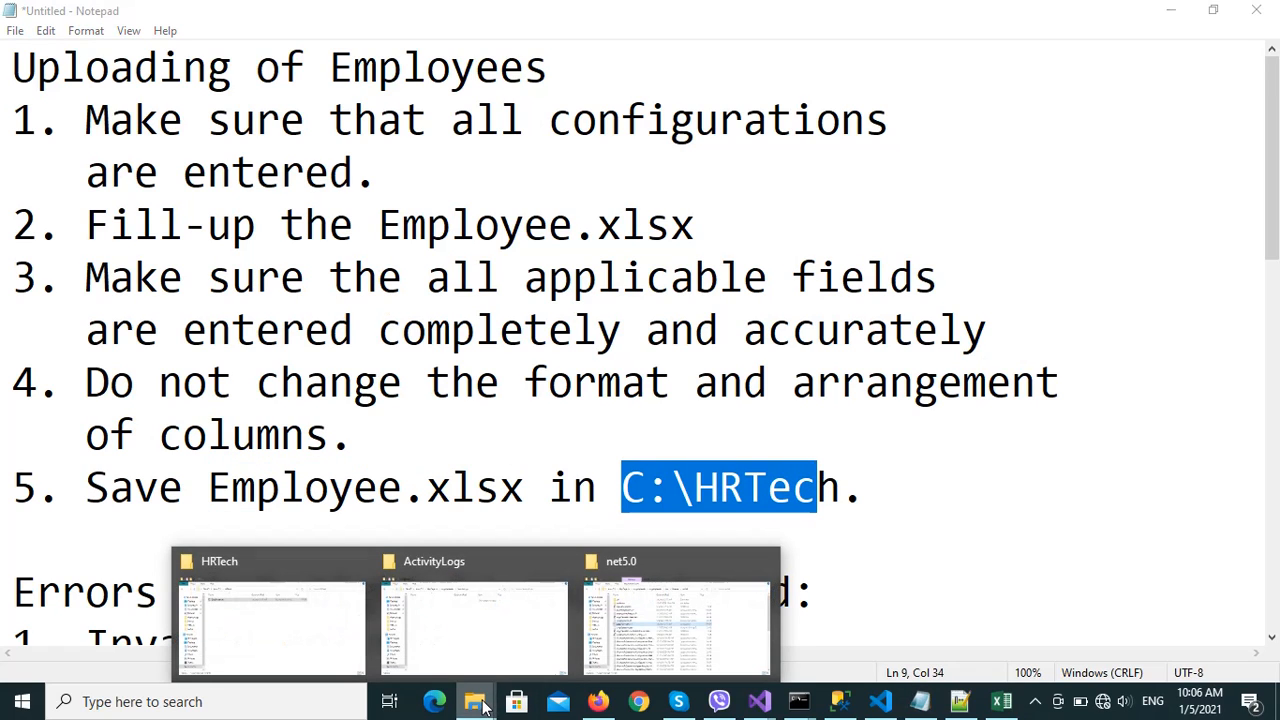
pyautogui.click(265, 610)
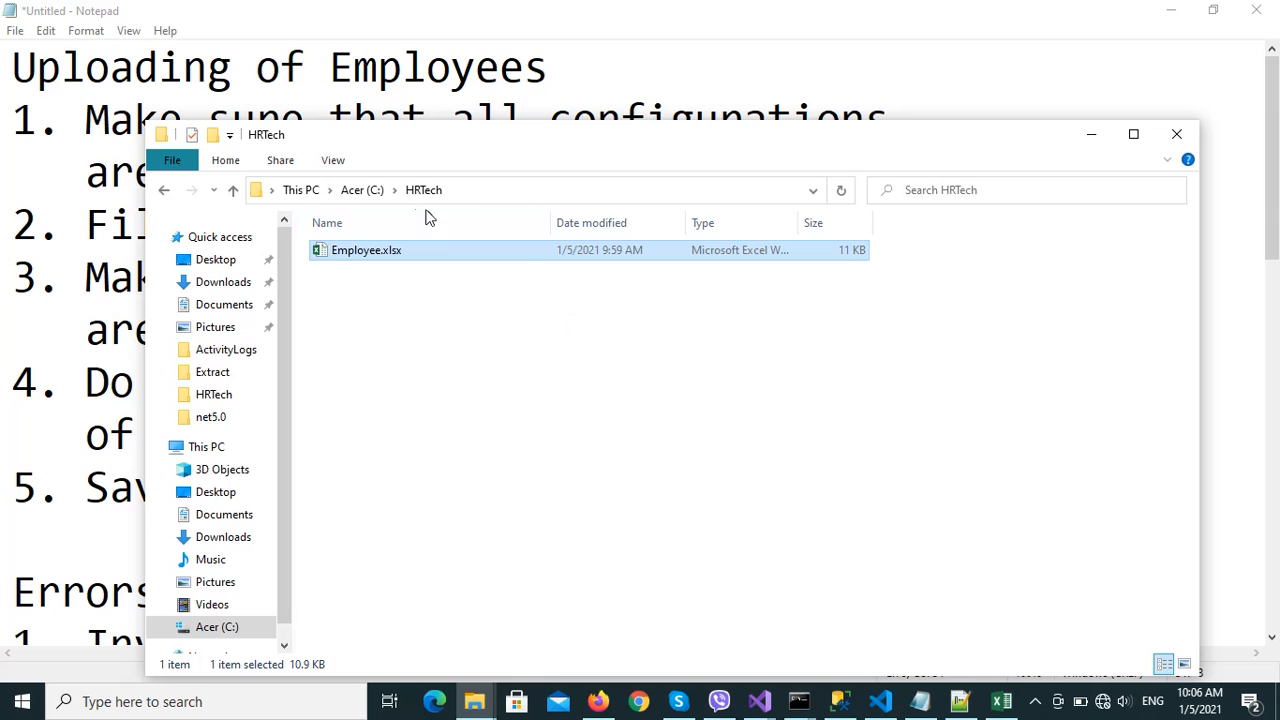
pyautogui.click(1081, 147)
pyautogui.click(879, 498)
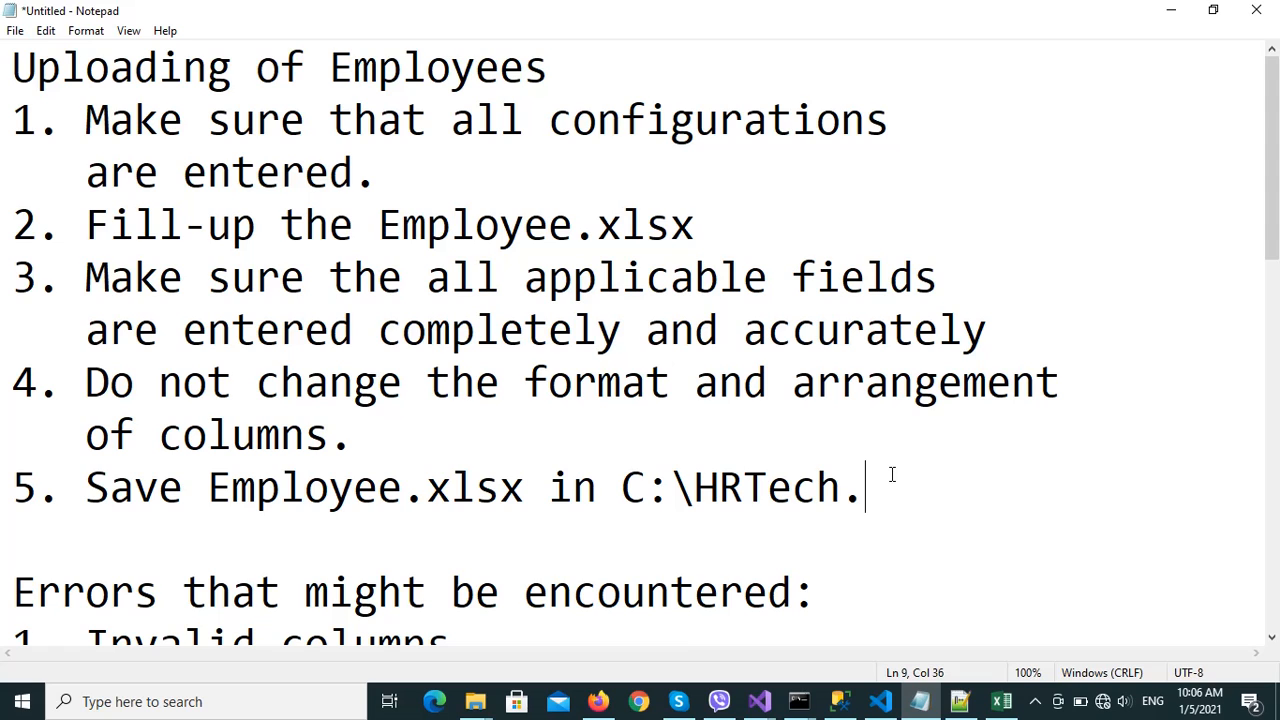
# Highlight the possible errors "Invalid columns" and "Missing columns" in the notes.
pyautogui.scroll(-2, 892, 474)
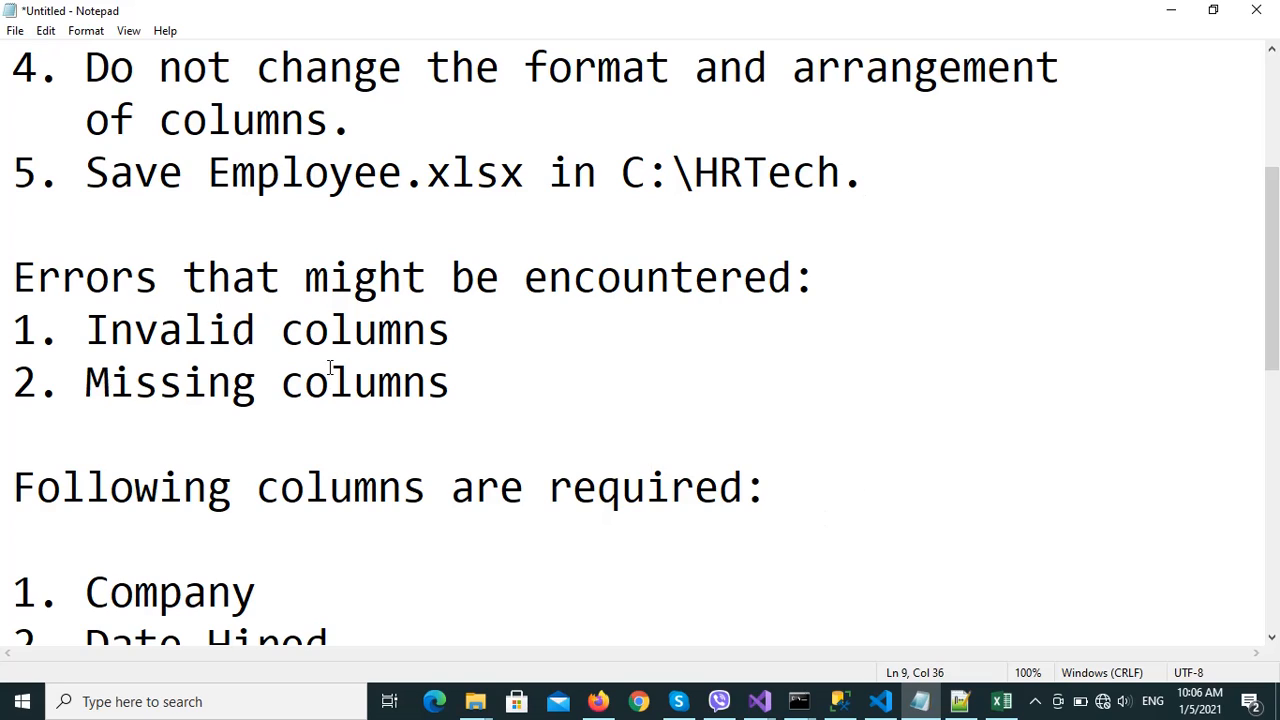
pyautogui.moveTo(87, 330); pyautogui.dragTo(457, 334)
pyautogui.click(526, 382)
pyautogui.moveTo(86, 380); pyautogui.dragTo(466, 389)
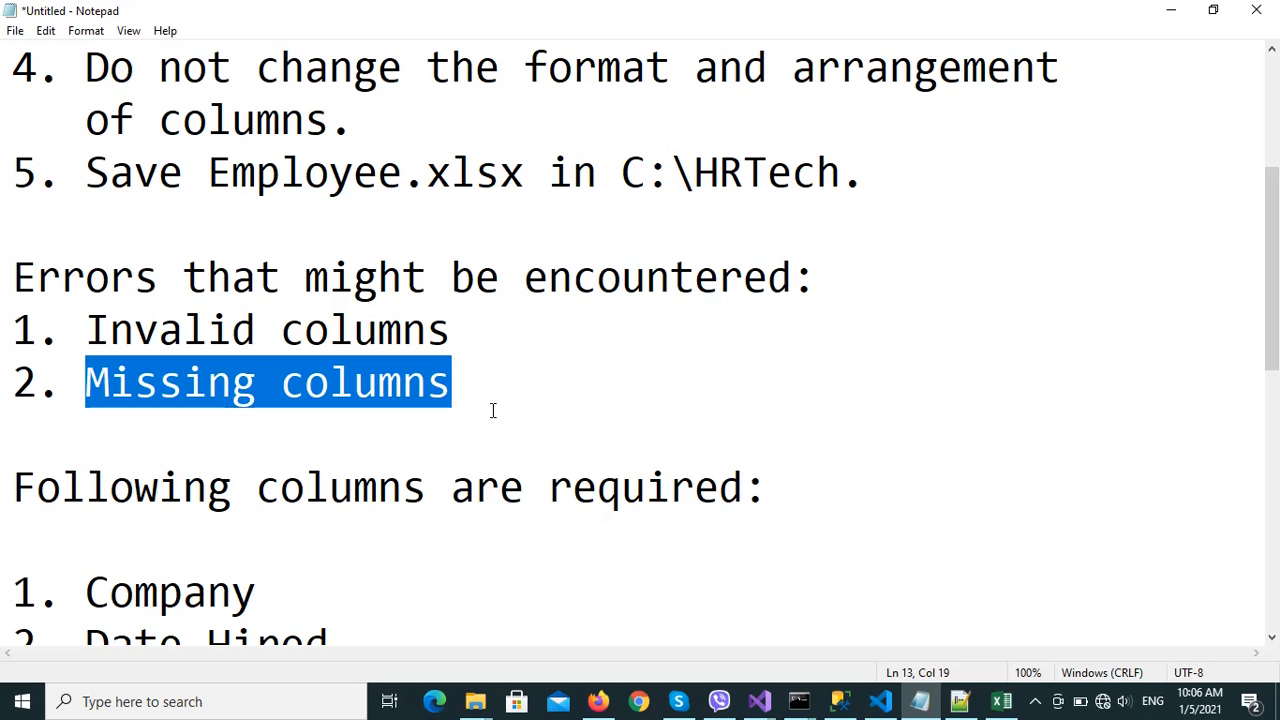
pyautogui.click(493, 411)
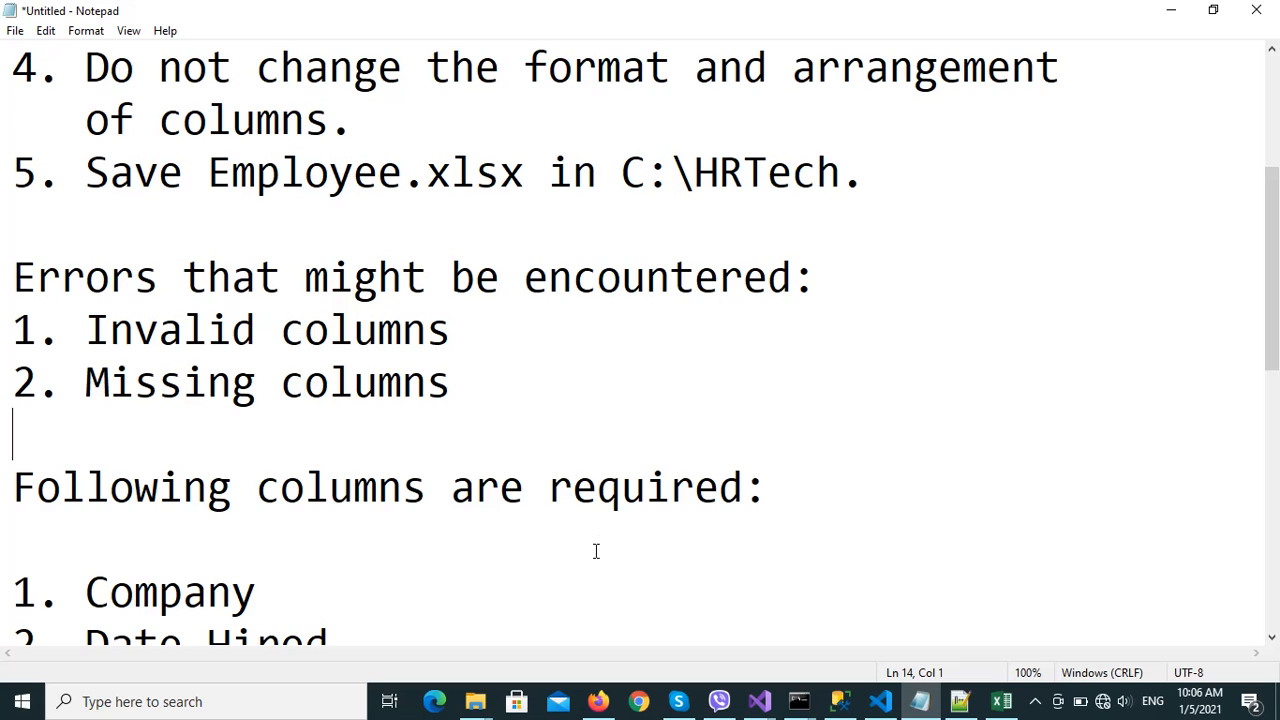
# Read through the list of required columns in the notes, from Company to Log ID.
pyautogui.scroll(-1, 595, 551)
pyautogui.scroll(-1, 592, 500)
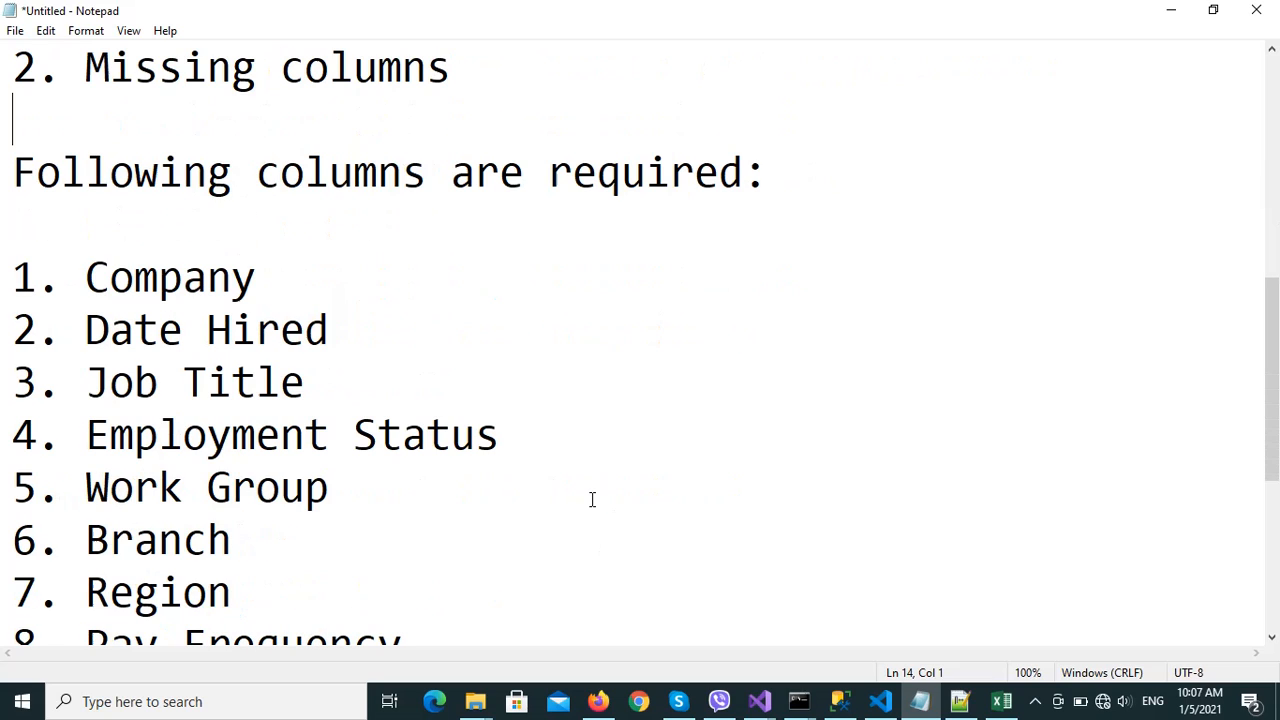
pyautogui.click(275, 284)
pyautogui.press('Down')
pyautogui.scroll(-1, 270, 422)
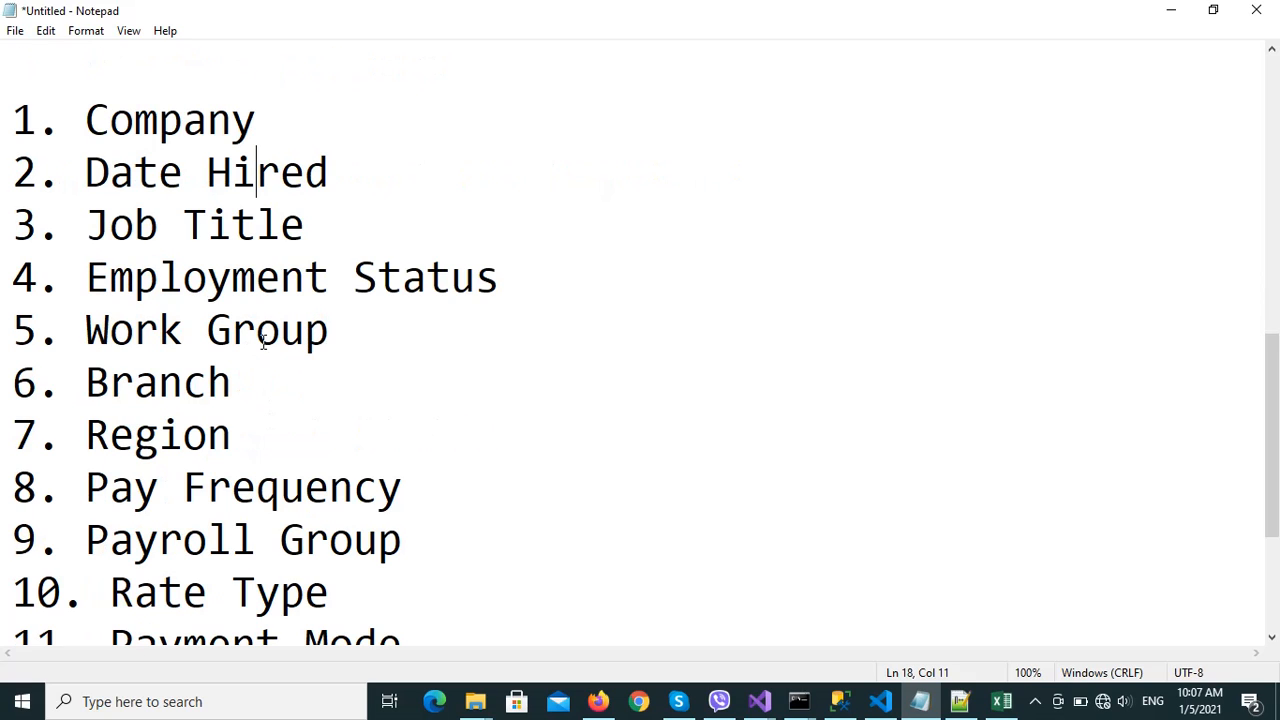
pyautogui.scroll(-1, 193, 436)
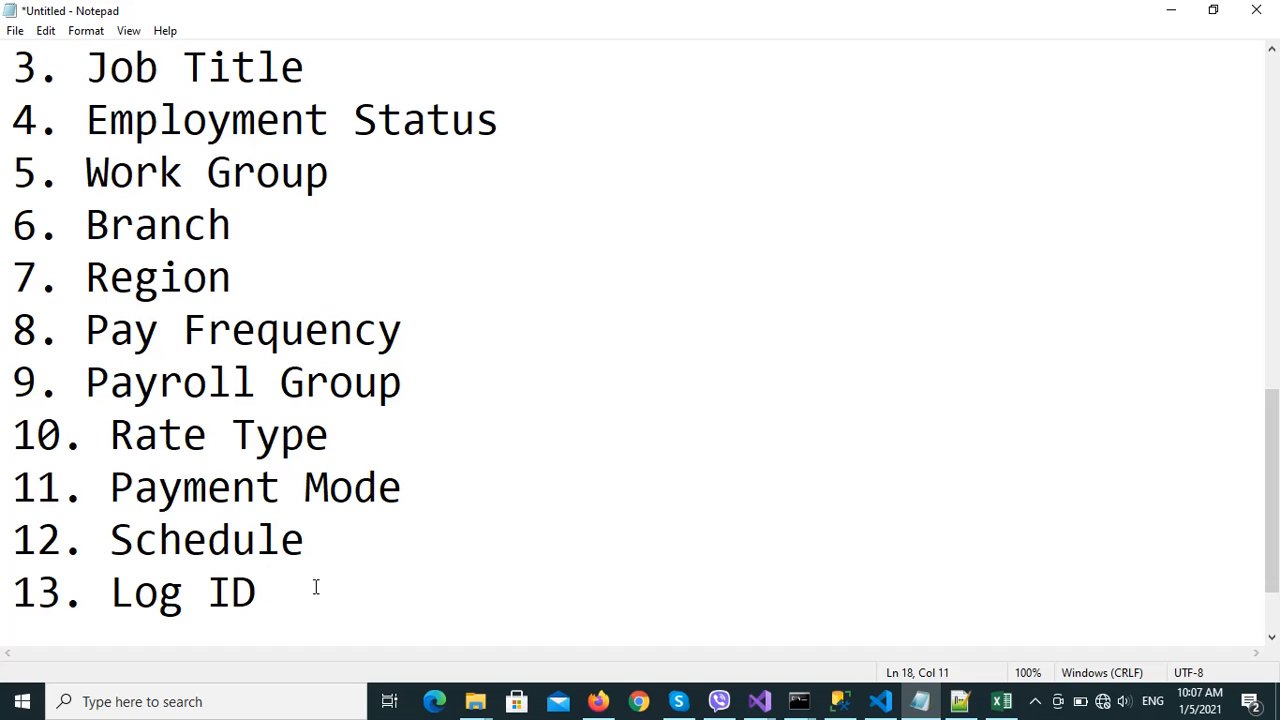
pyautogui.scroll(2, 877, 263)
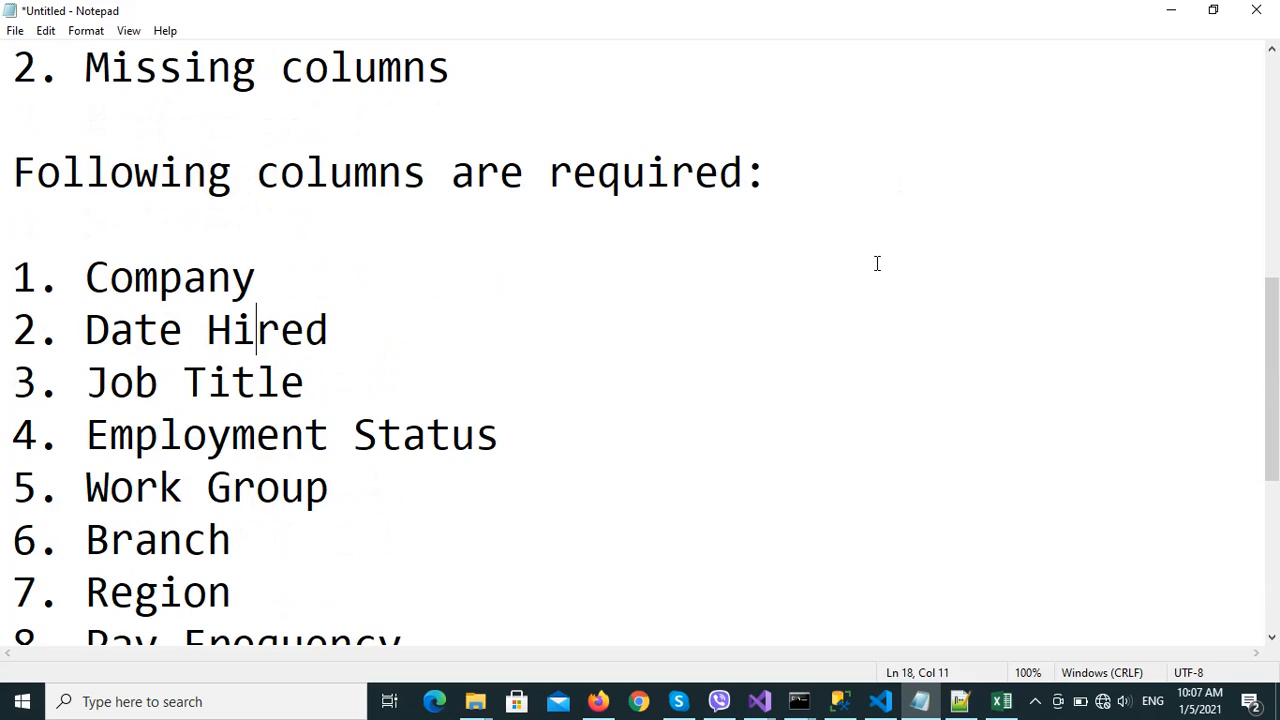
pyautogui.click(1160, 18)
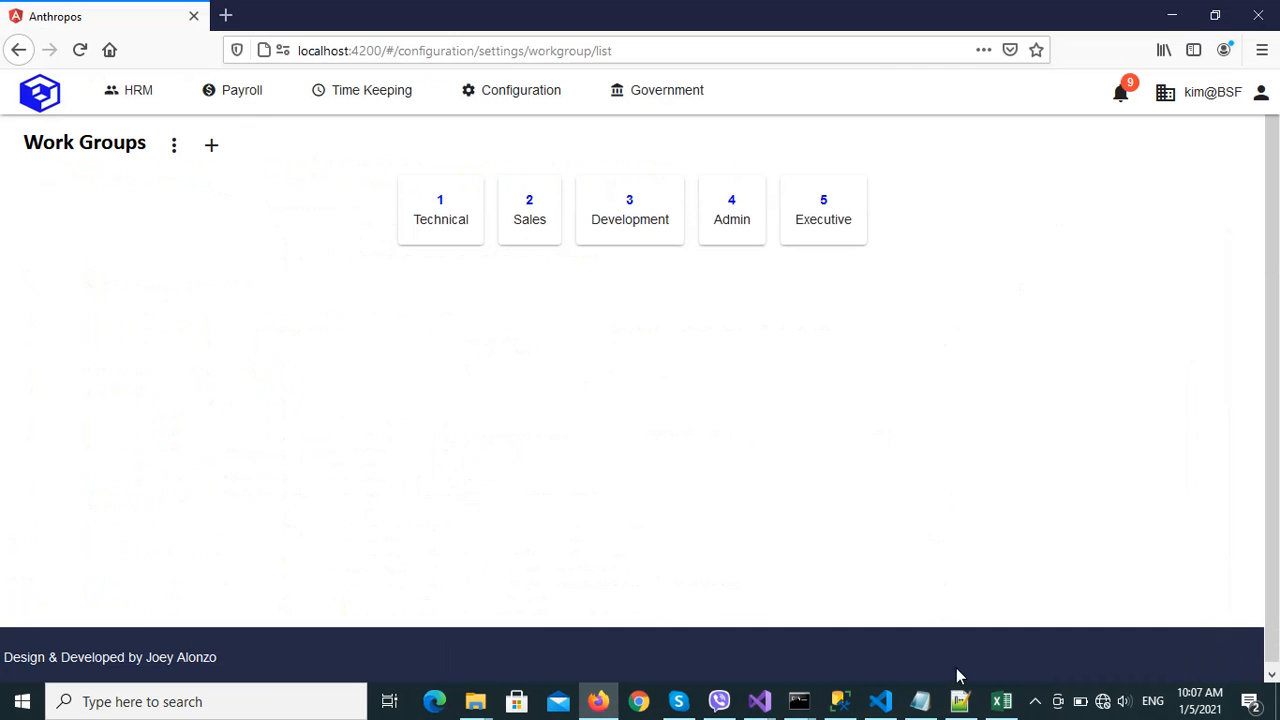
pyautogui.moveTo(920, 690)
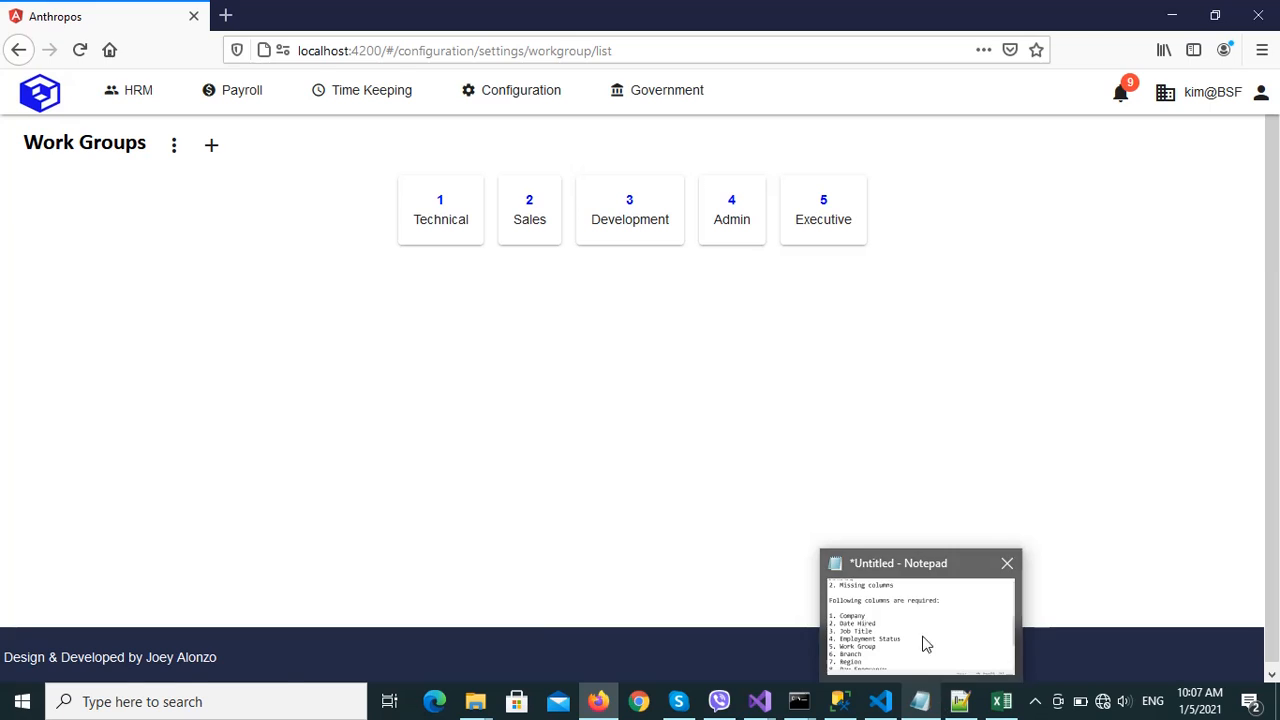
pyautogui.click(910, 600)
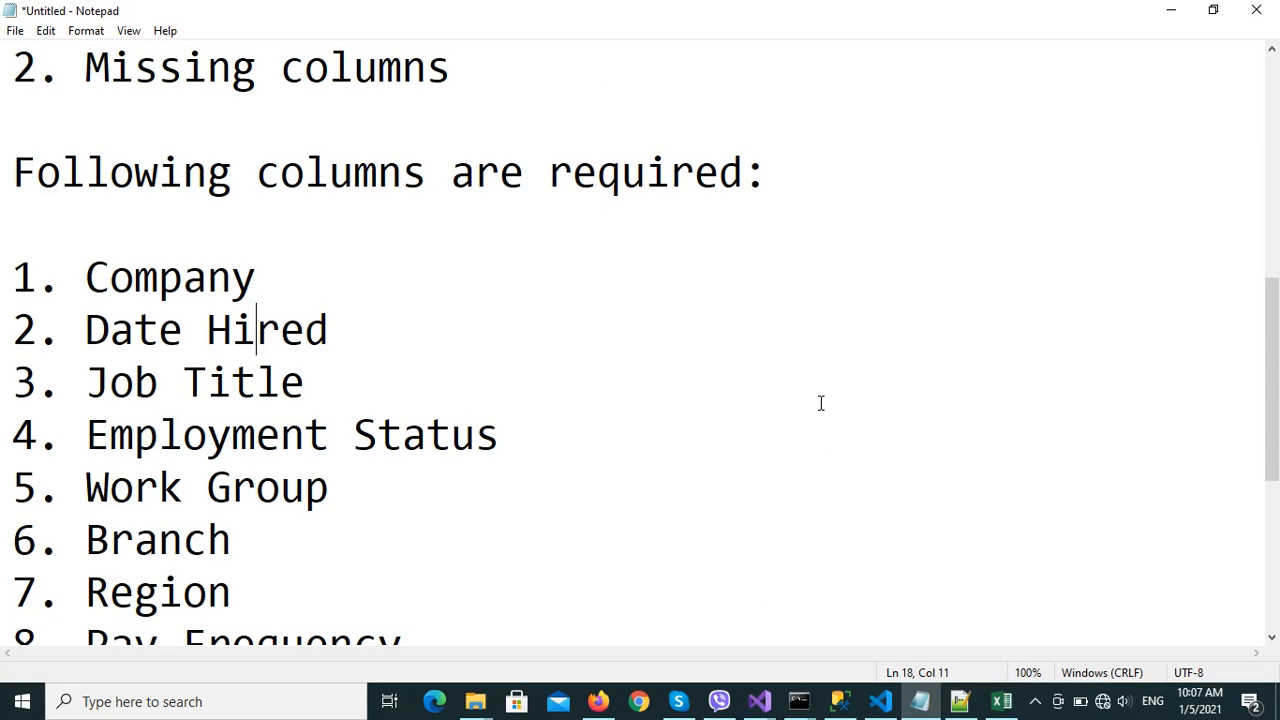
# Switch to Employee.xlsx in Excel and check the Job Title Code entries and the first employee's Date Hired cell.
pyautogui.click(992, 704)
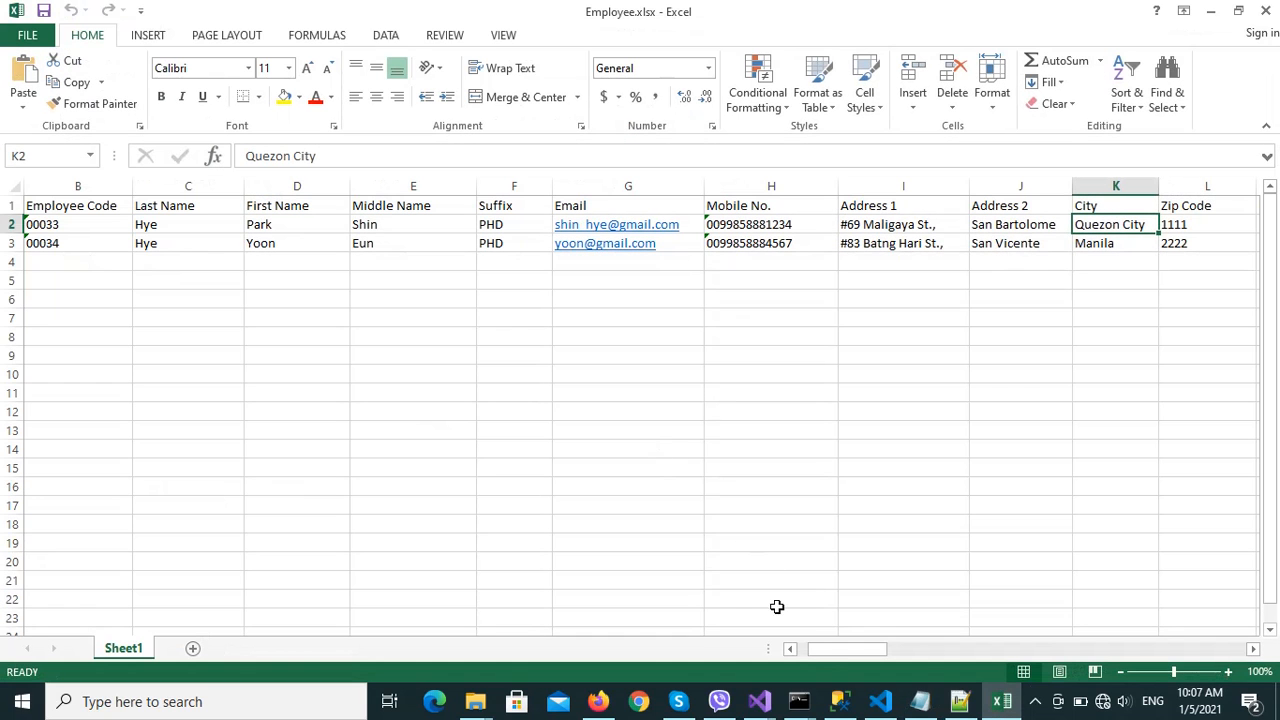
pyautogui.moveTo(838, 649); pyautogui.dragTo(1030, 645)
pyautogui.click(817, 243)
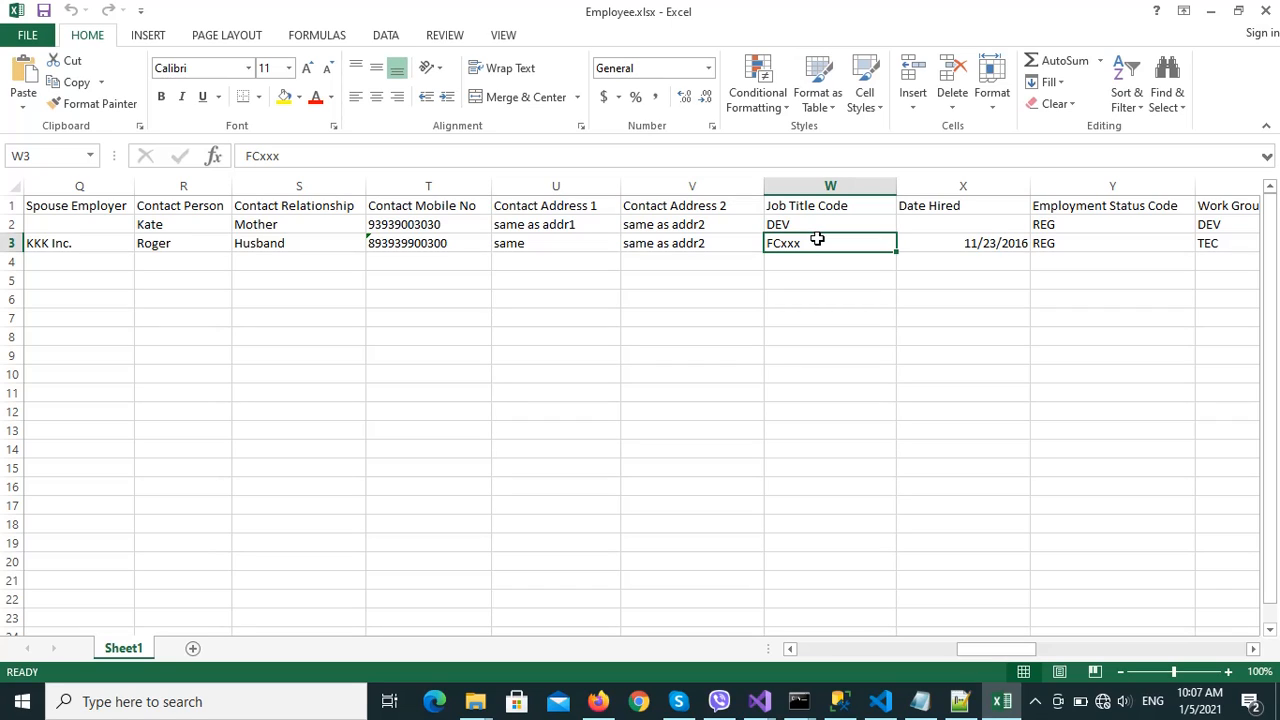
pyautogui.press('Up')
pyautogui.press('Down')
pyautogui.press('Up')
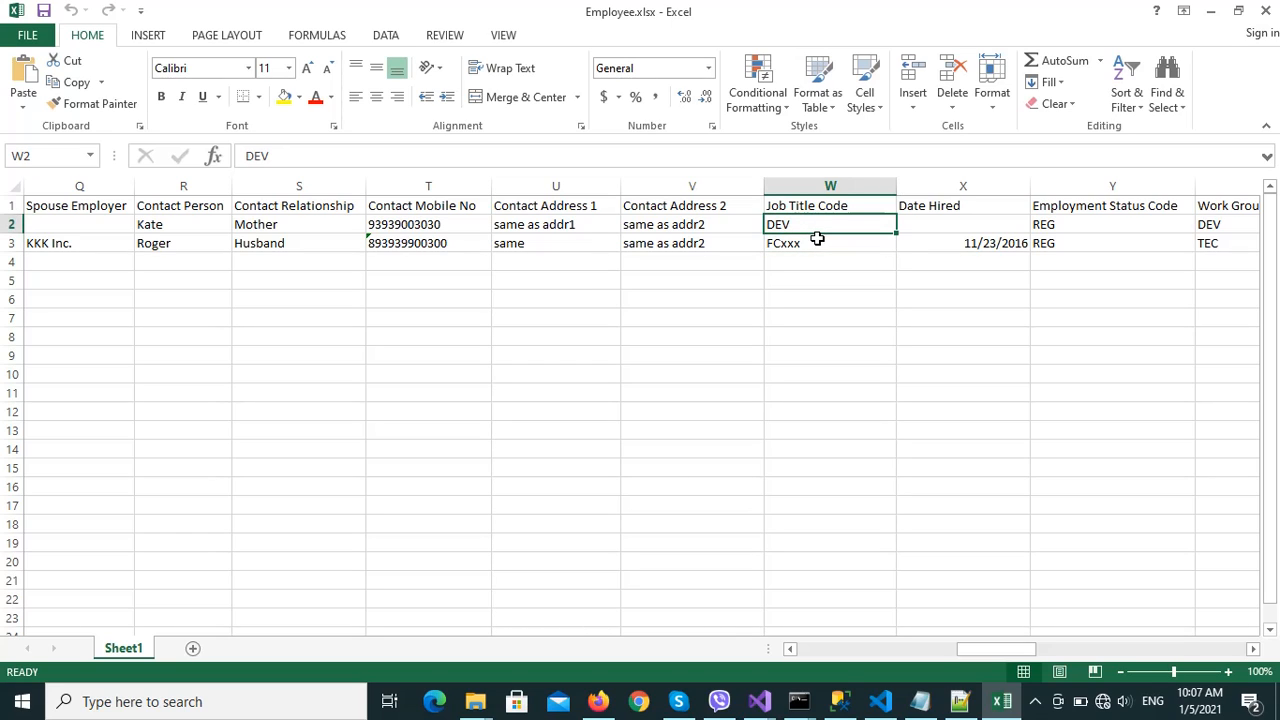
pyautogui.press('Right')
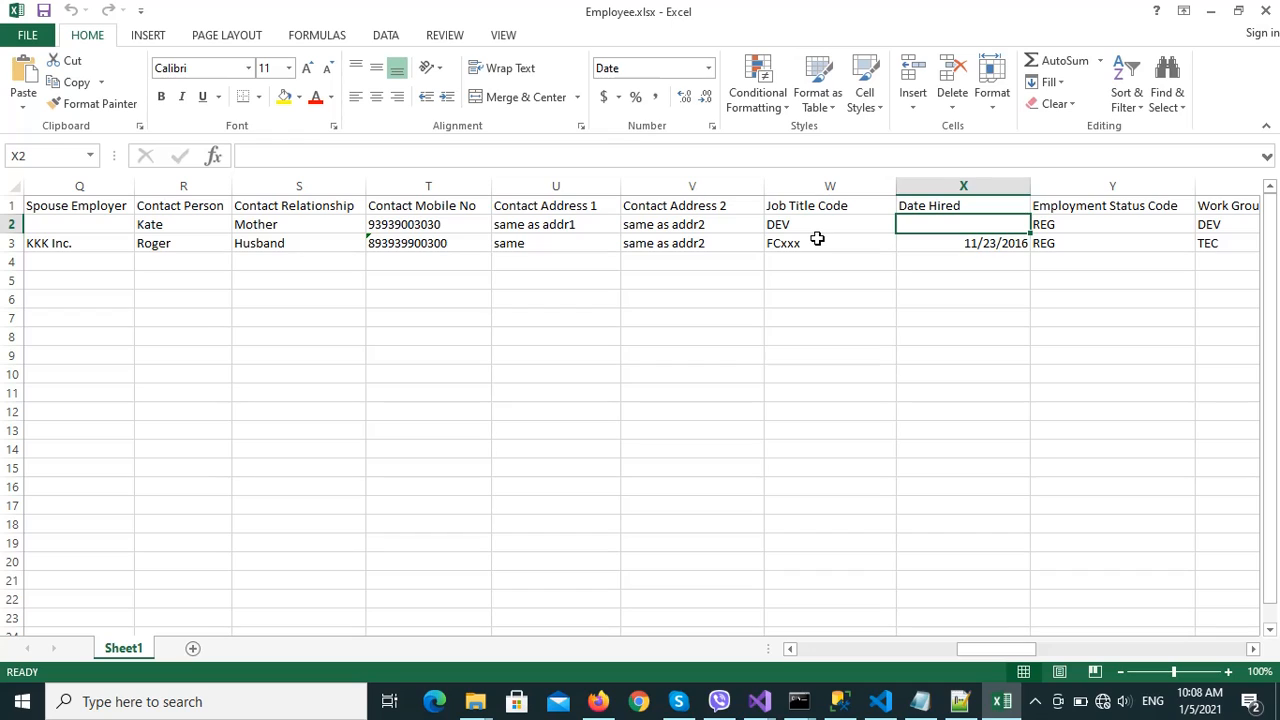
# Compare both employees' Job Title Code cells again, return to the first employee's Date Hired cell, and close Employee.xlsx.
pyautogui.press('Left')
pyautogui.press('Down')
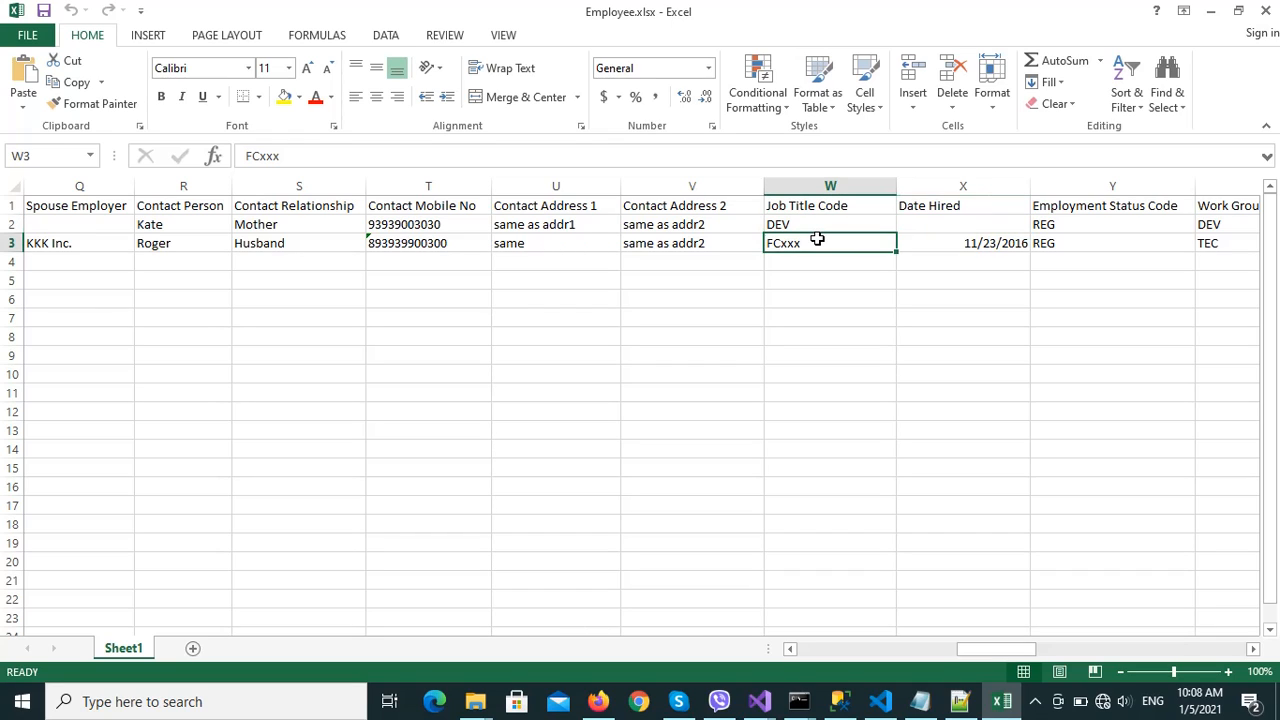
pyautogui.press('Up')
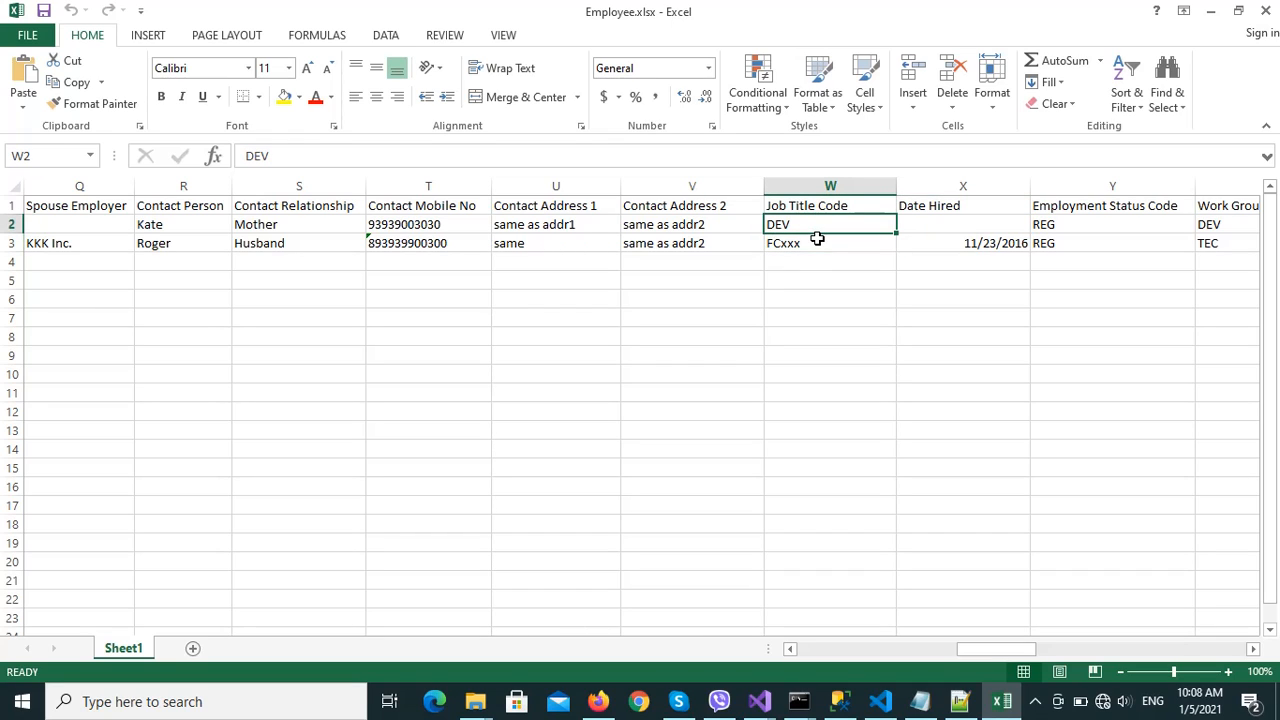
pyautogui.press('Down')
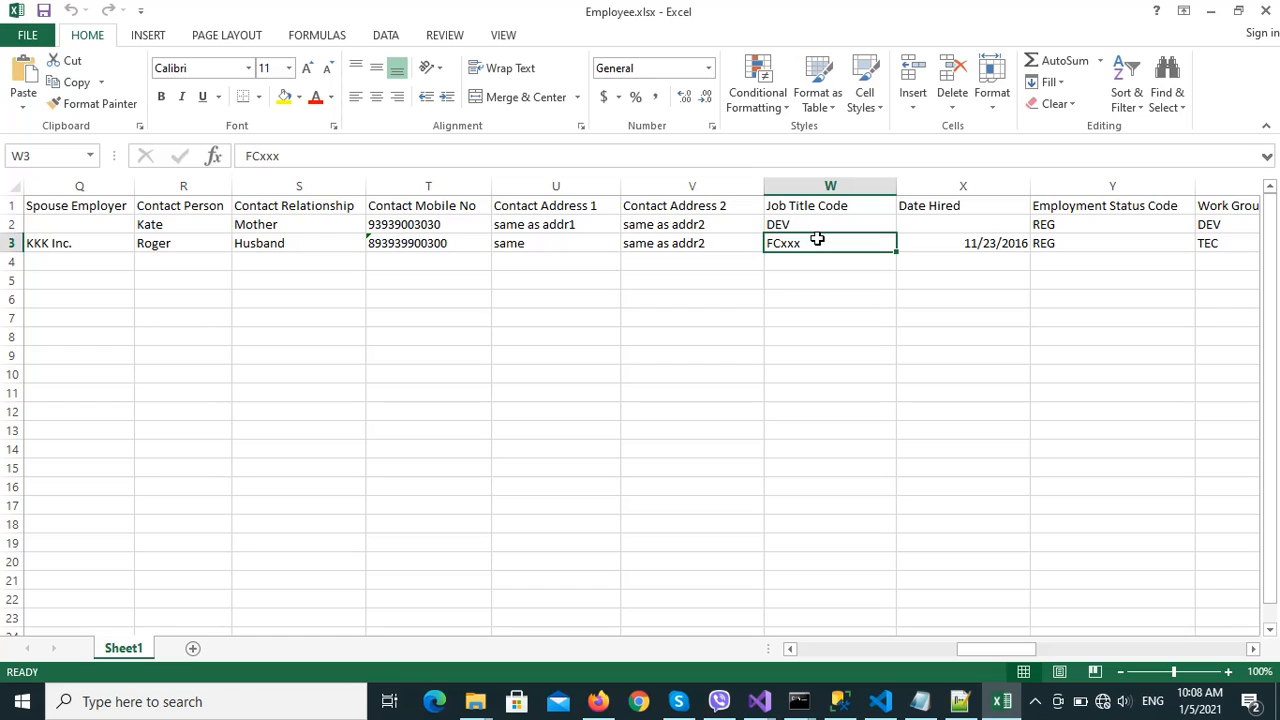
pyautogui.press('Up')
pyautogui.press('Right')
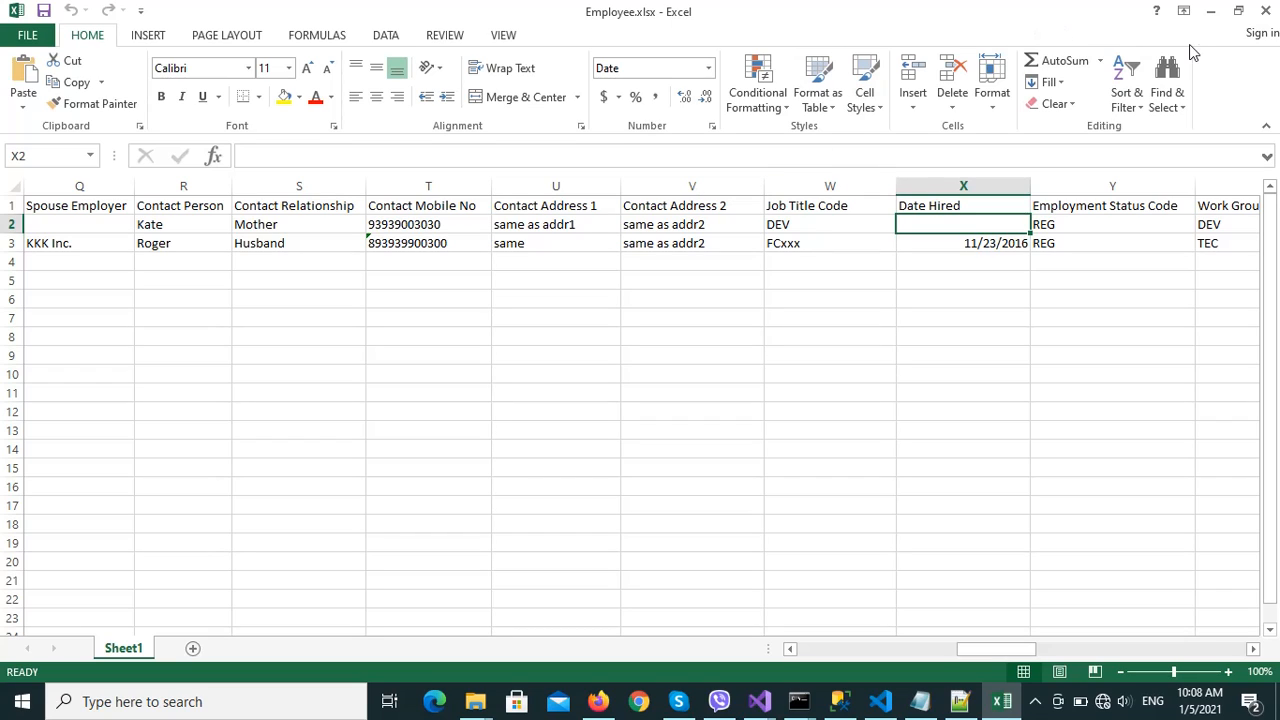
pyautogui.click(1266, 12)
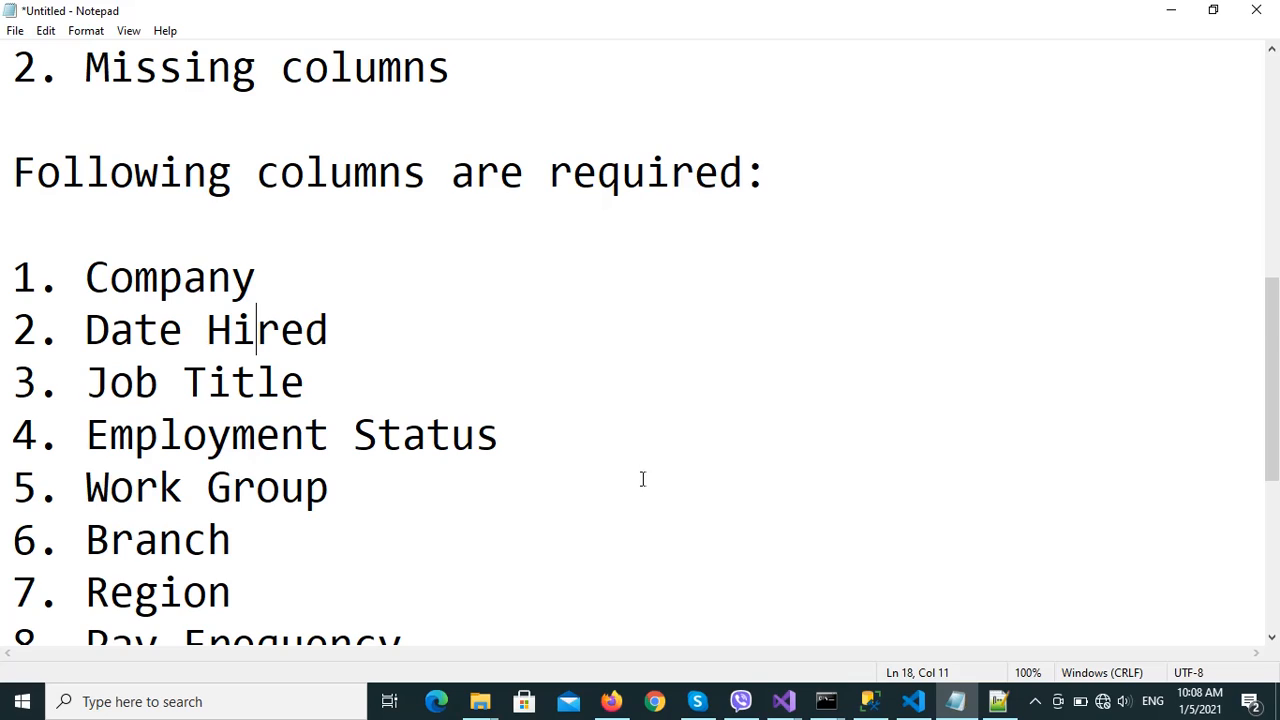
# Launch LogsUploader.exe from the net5.0 folder, maximize its console, and run the command "upload employees".
pyautogui.click(1176, 18)
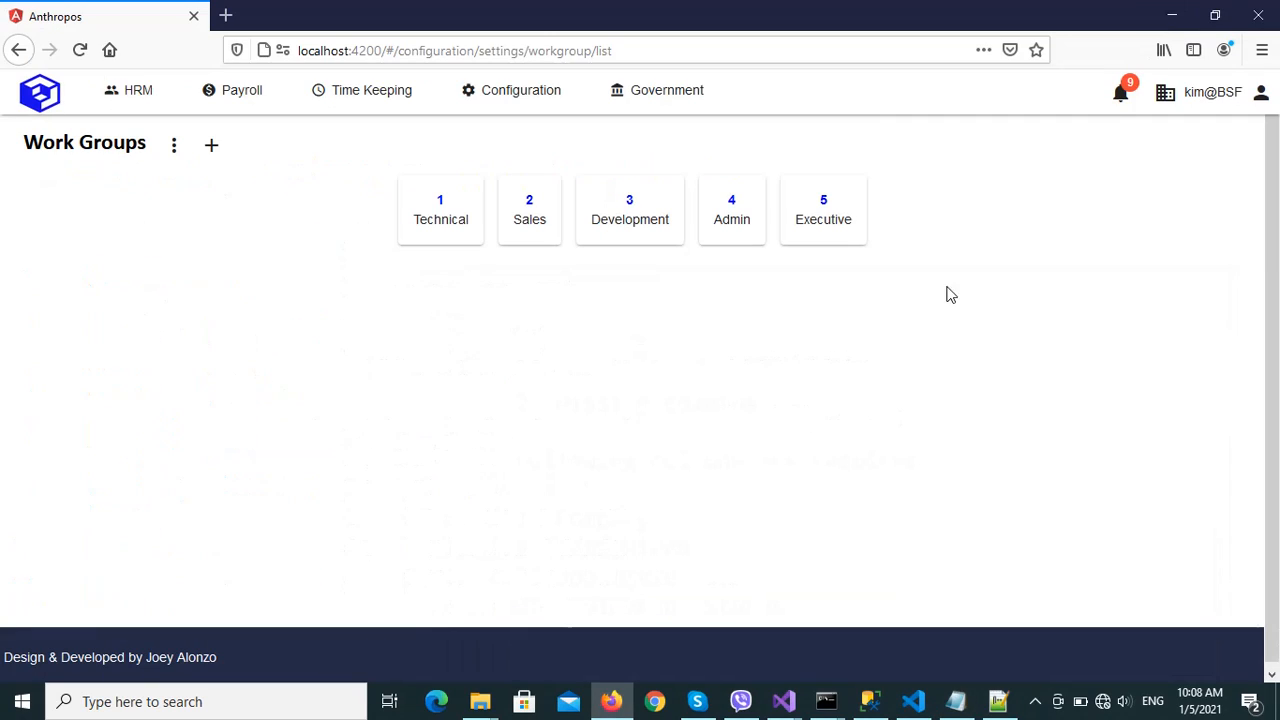
pyautogui.moveTo(492, 703)
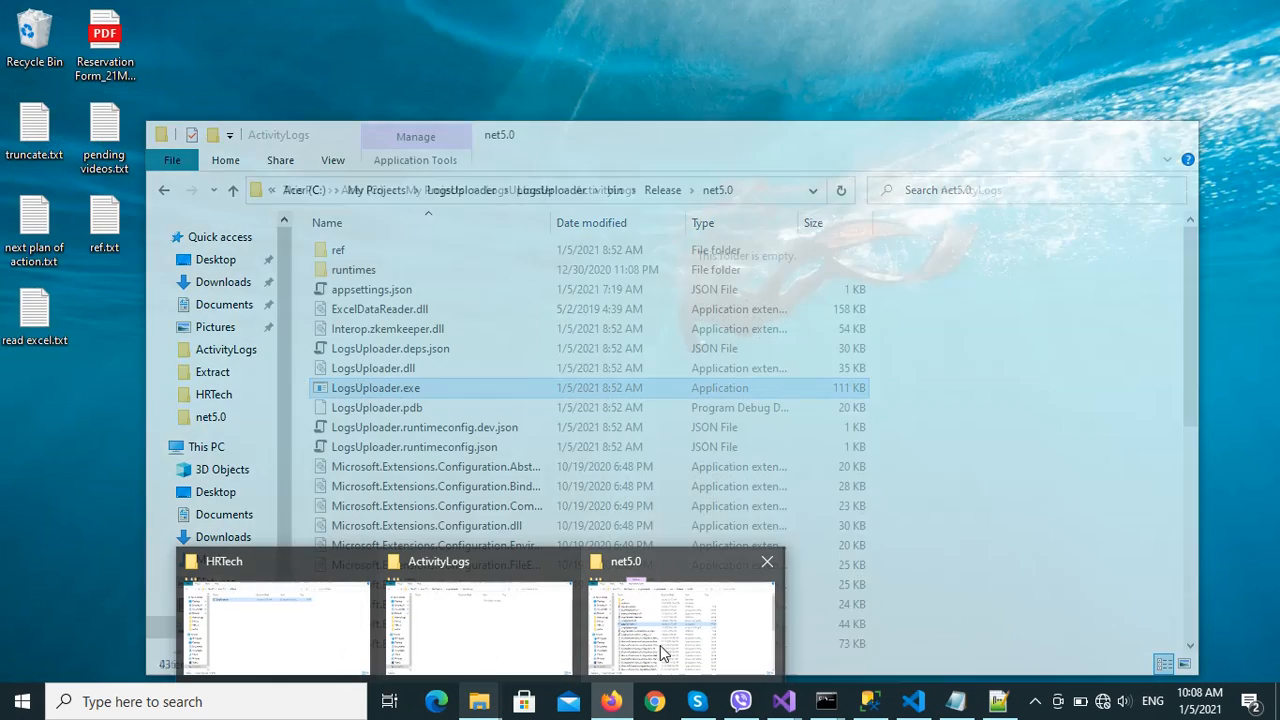
pyautogui.click(672, 650)
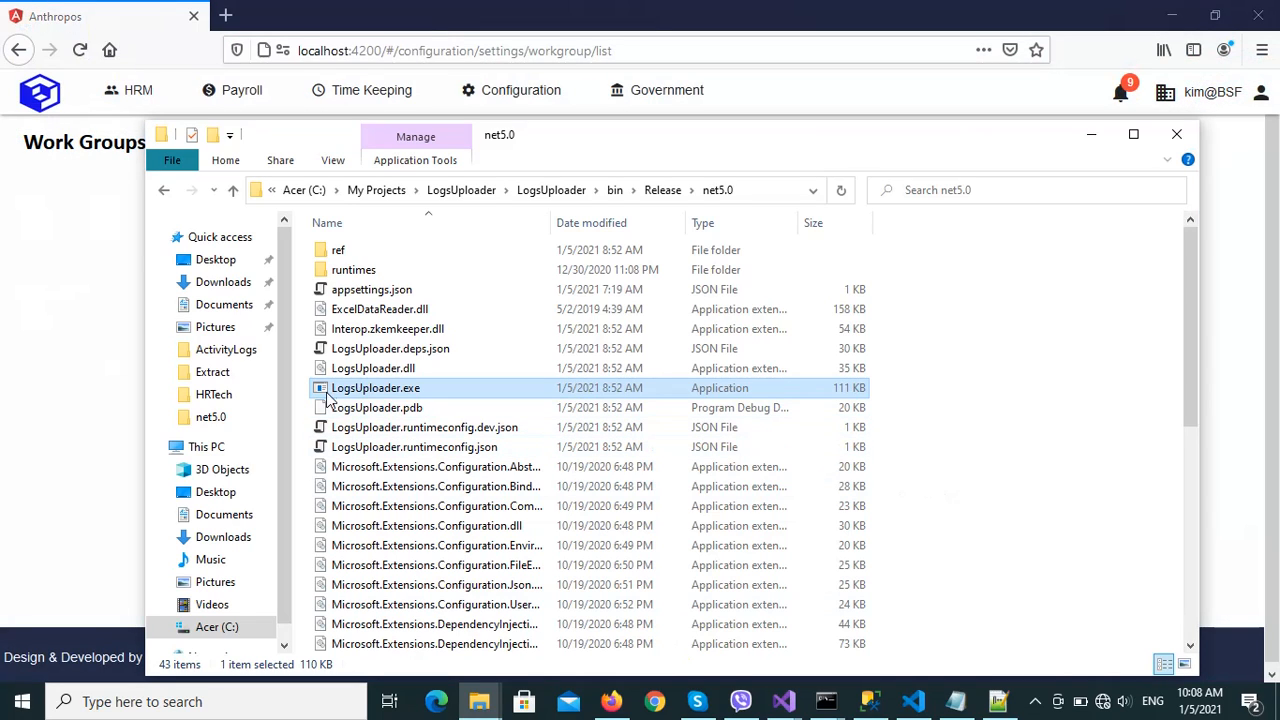
pyautogui.doubleClick(324, 393)
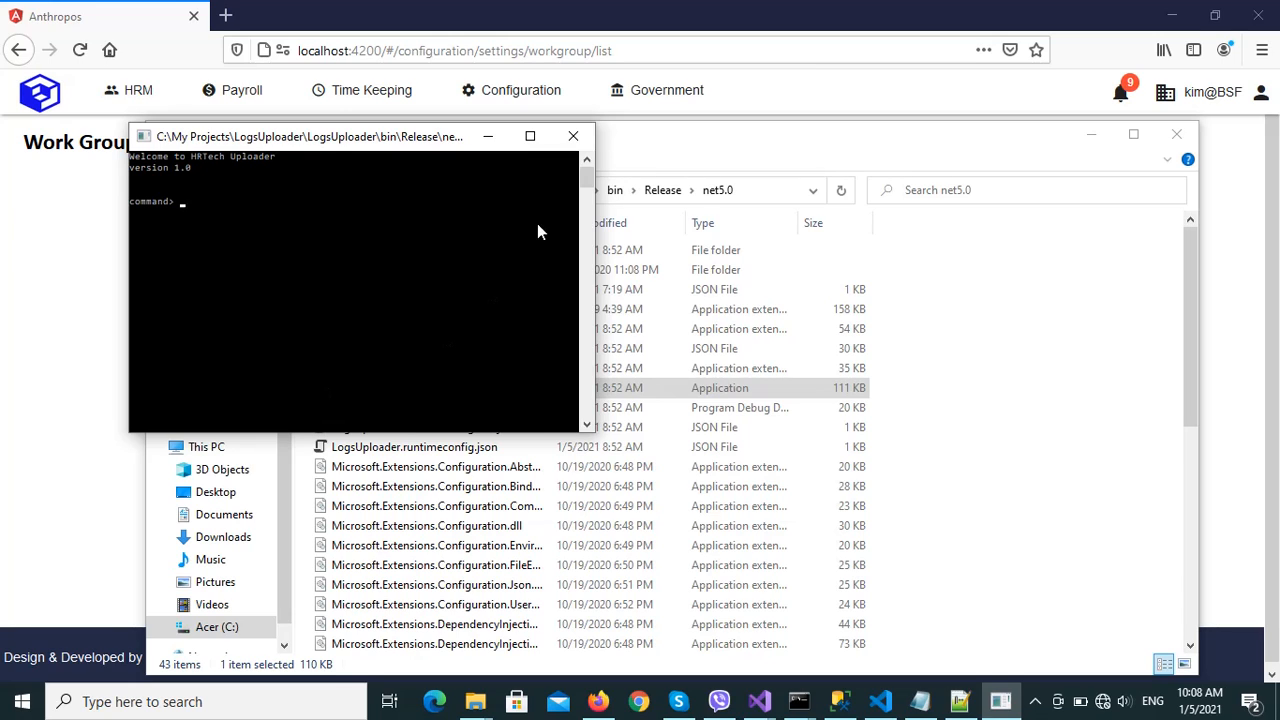
pyautogui.click(530, 136)
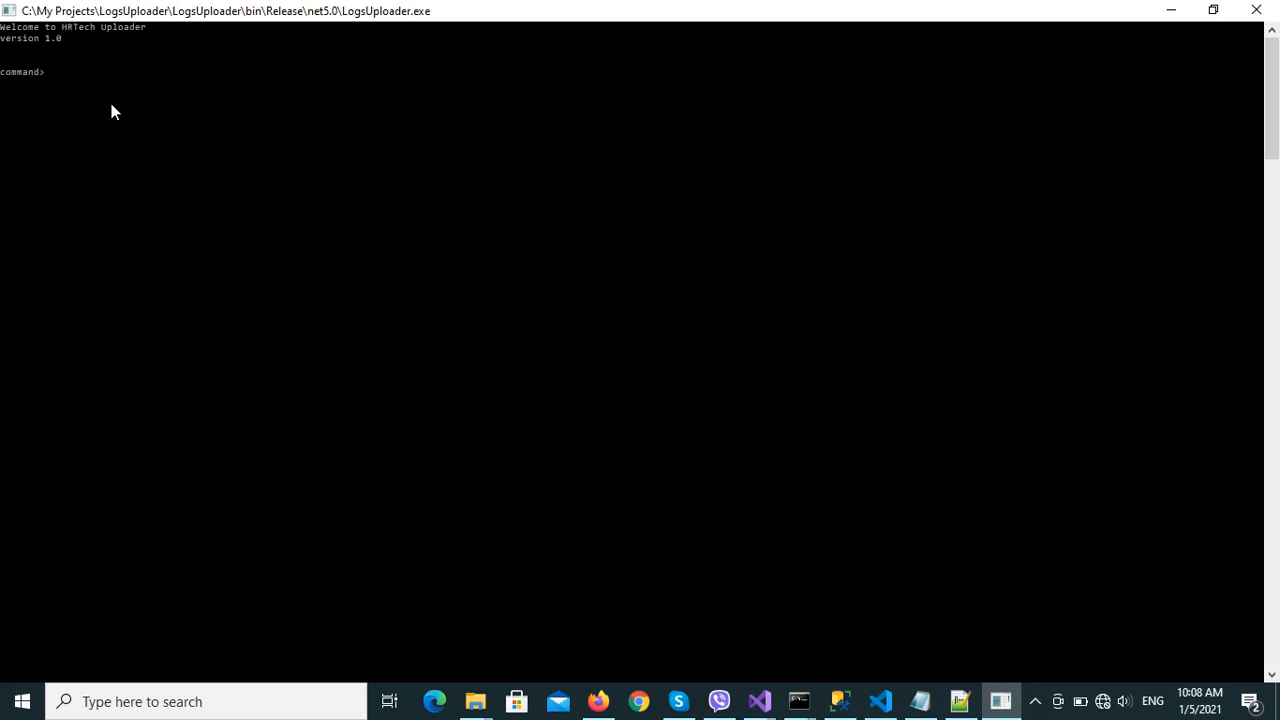
pyautogui.write('upload employees')
pyautogui.press('Return')
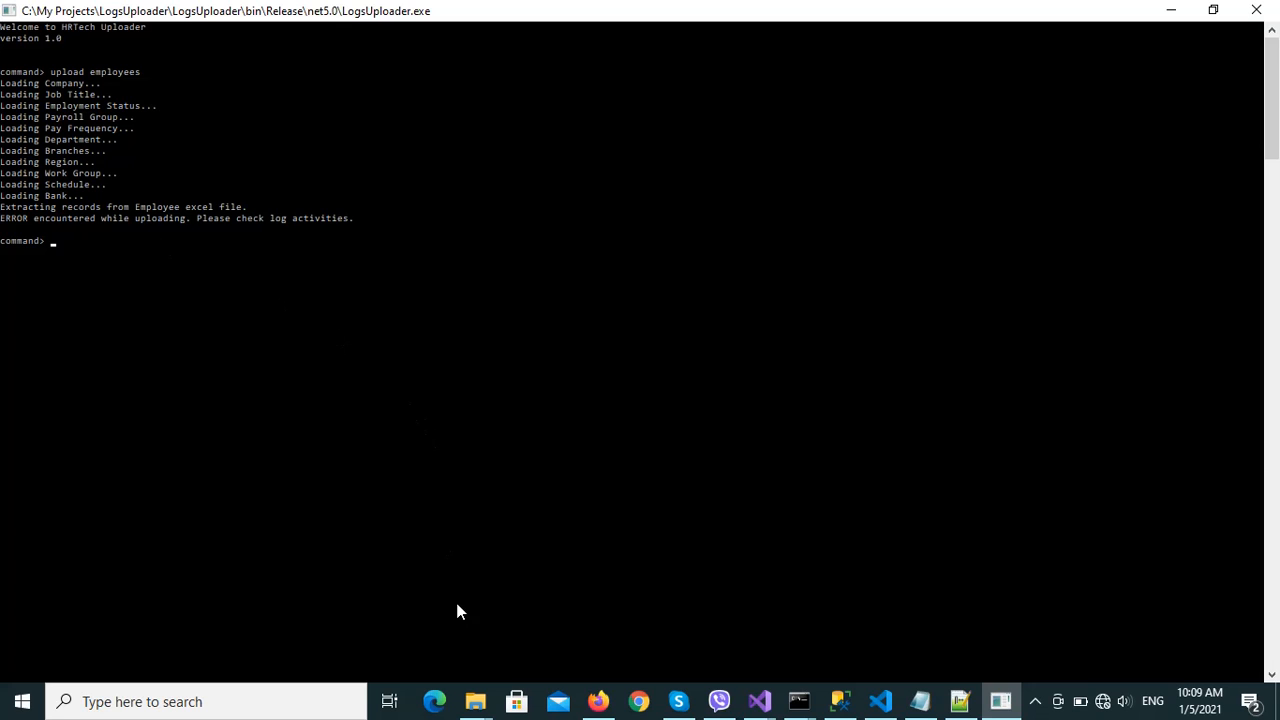
# Open 2021-01-05_logfile.txt from the ActivityLogs folder and maximize it.
pyautogui.moveTo(475, 701)
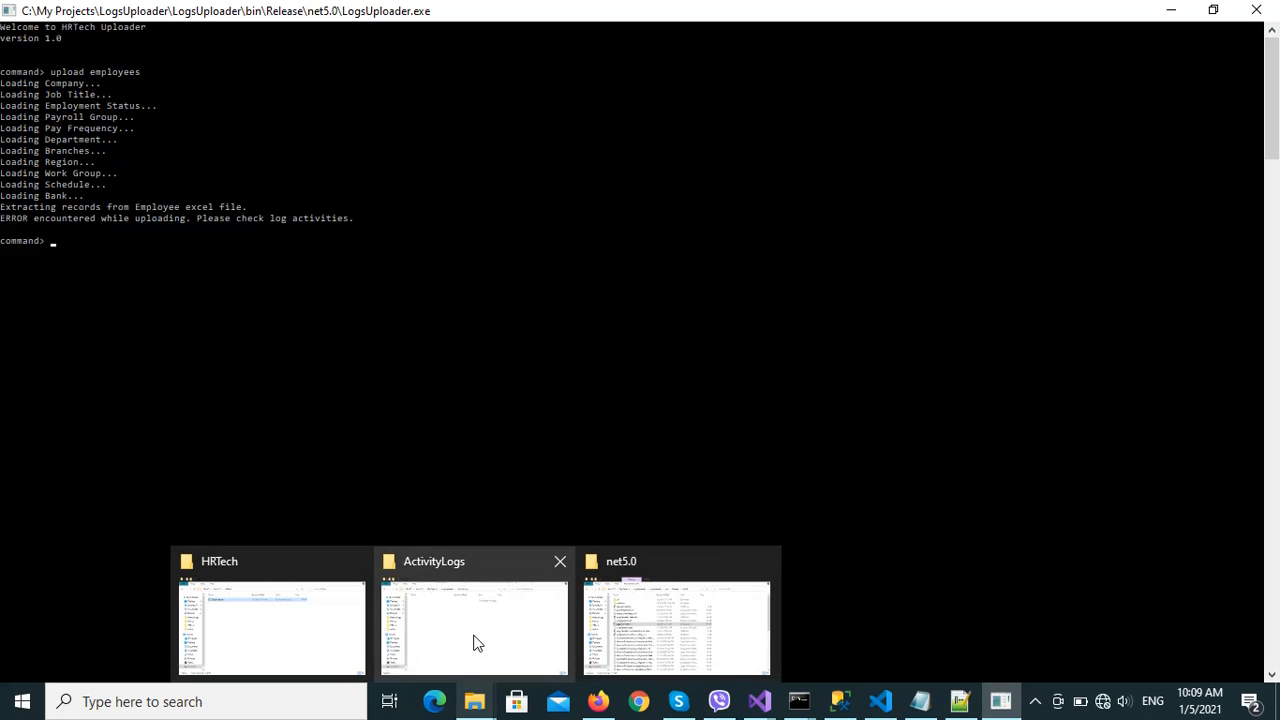
pyautogui.click(475, 643)
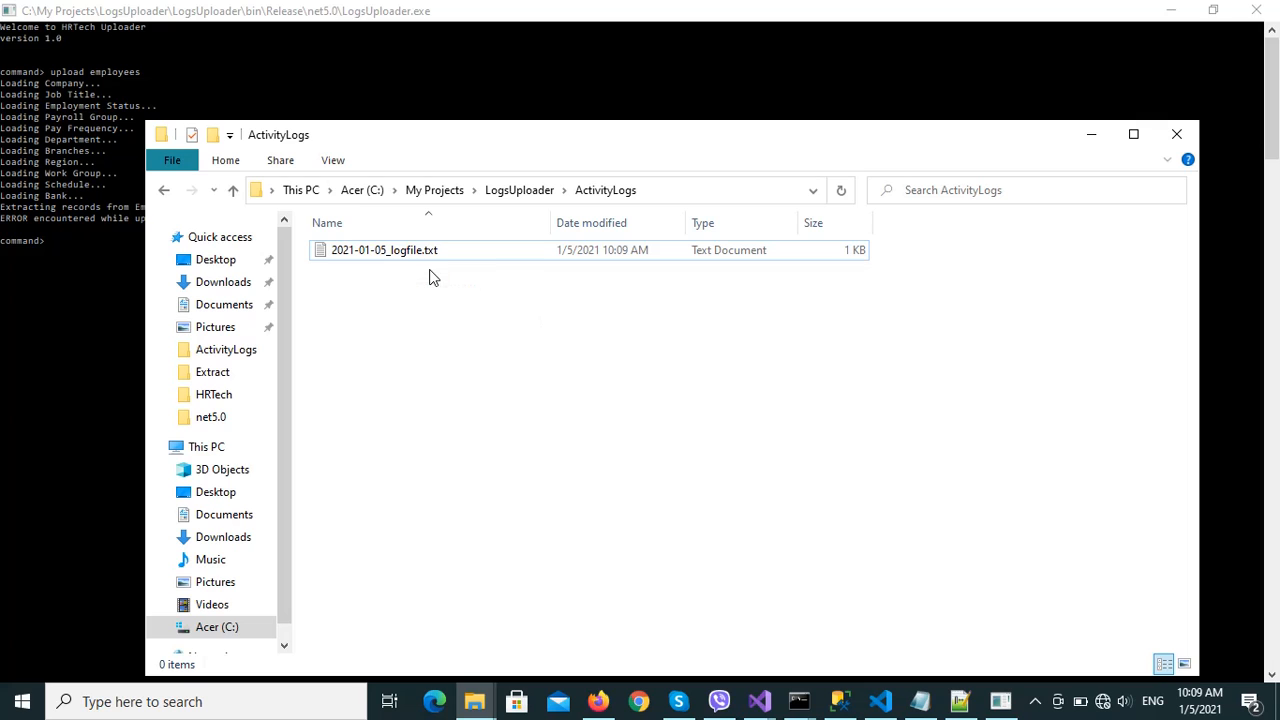
pyautogui.doubleClick(370, 258)
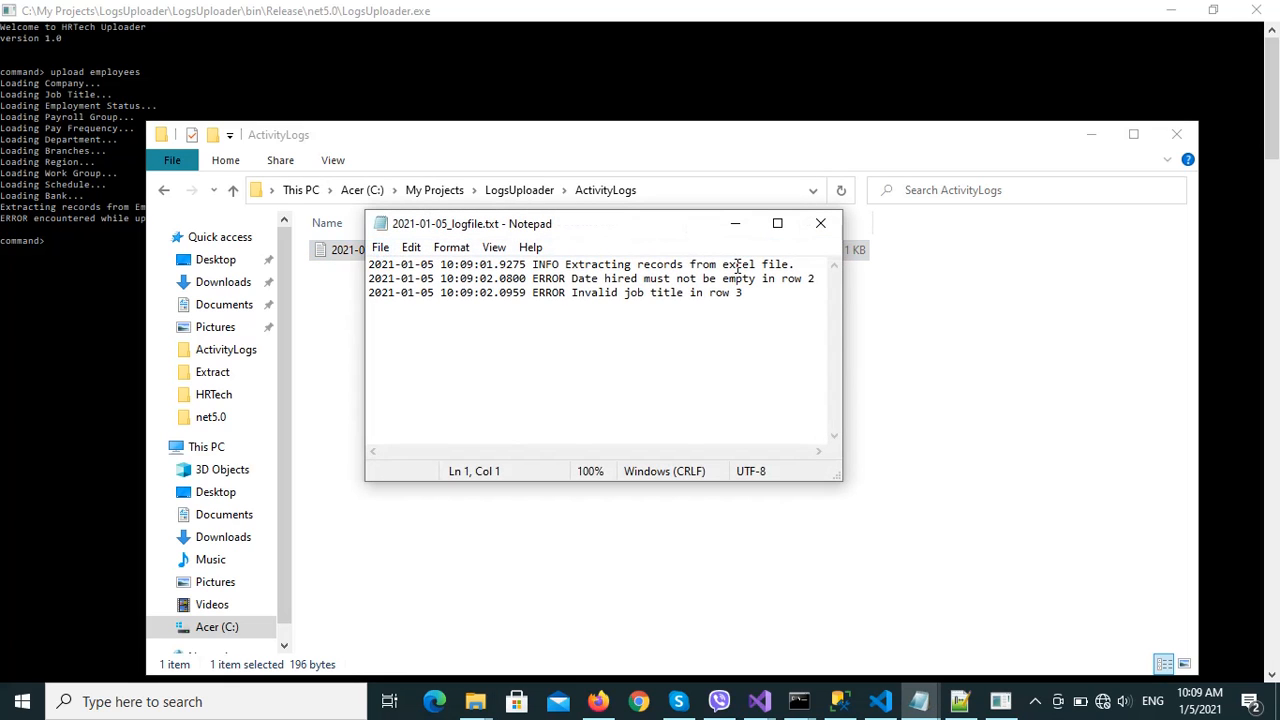
pyautogui.click(777, 223)
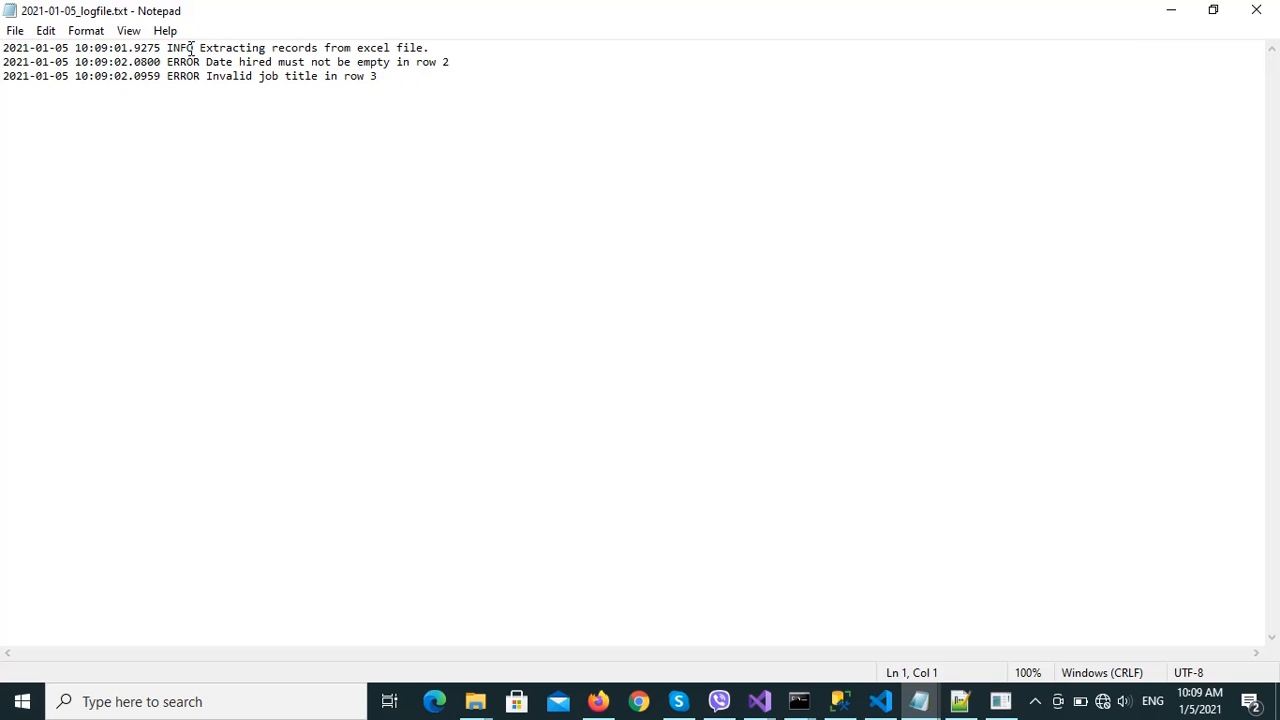
# Examine the INFO and ERROR entries in the log file, highlighting the error lines.
pyautogui.moveTo(188, 48); pyautogui.dragTo(425, 127)
pyautogui.click(425, 127)
pyautogui.moveTo(167, 62); pyautogui.dragTo(376, 76)
pyautogui.click(401, 95)
pyautogui.click(381, 76)
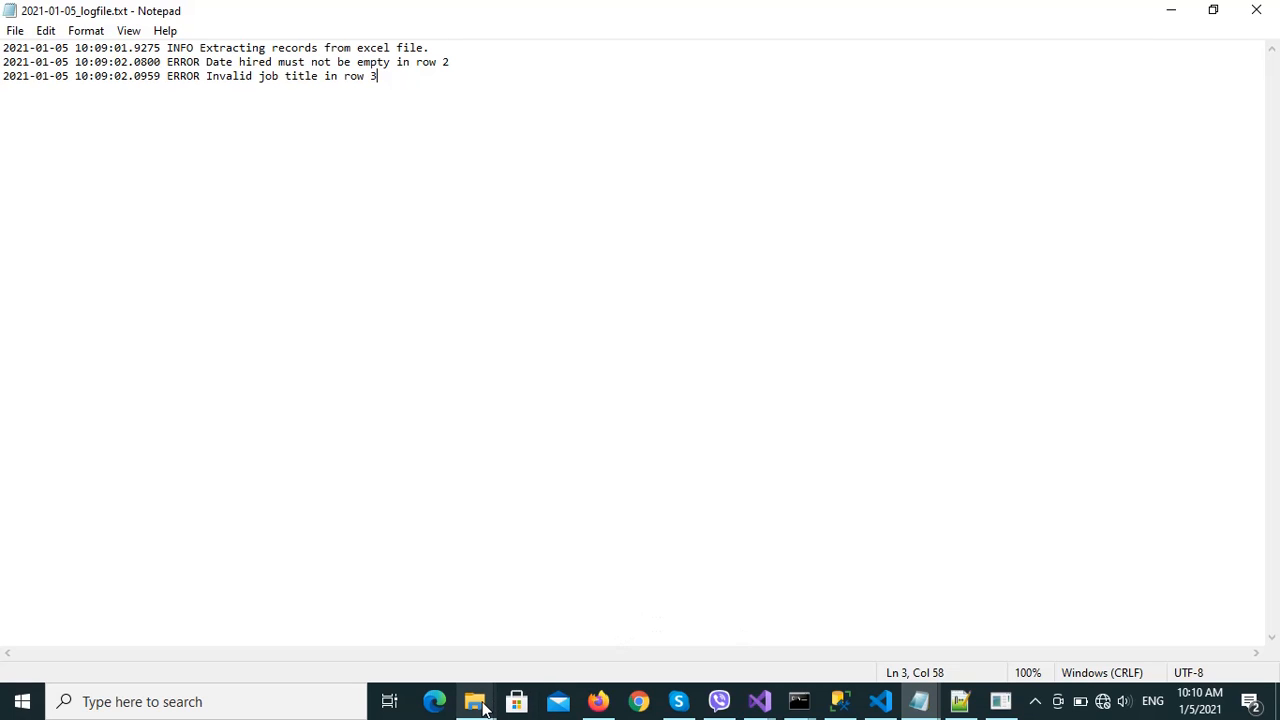
pyautogui.moveTo(485, 707)
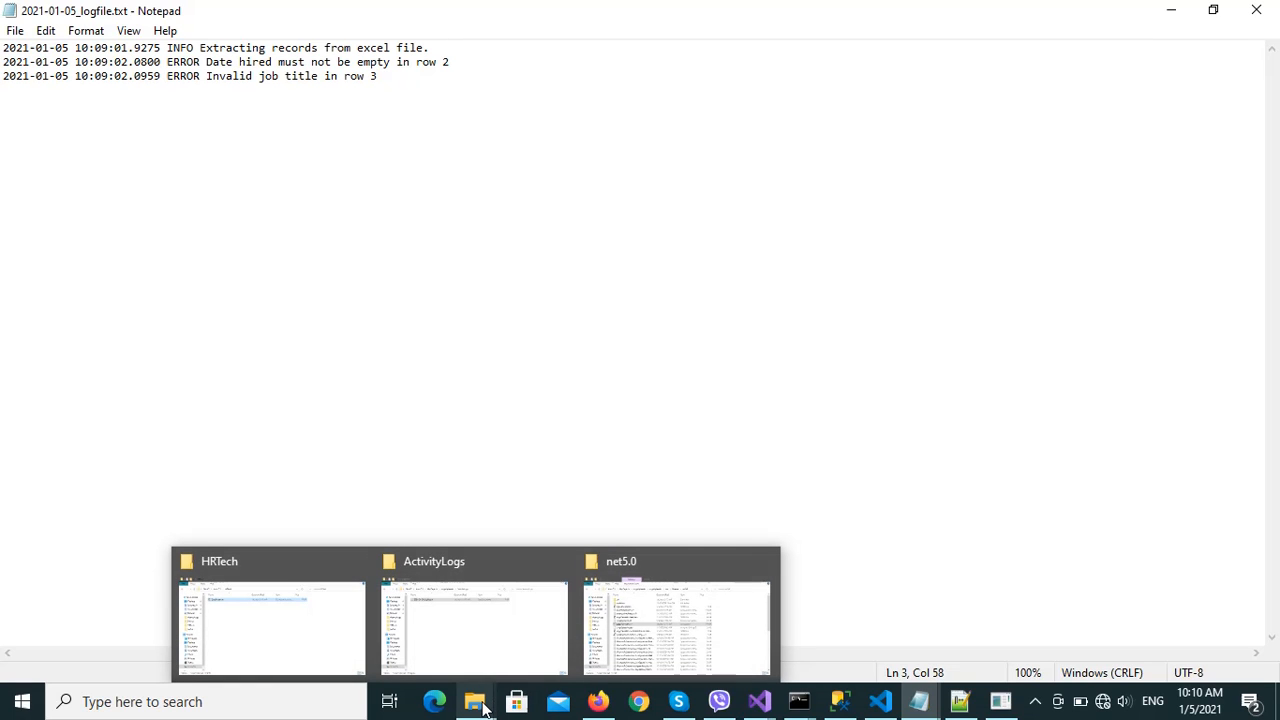
# Open Employee.xlsx from the HRTech folder and enter 05/10/2015 as the Date Hired for the employee in row 2.
pyautogui.click(281, 643)
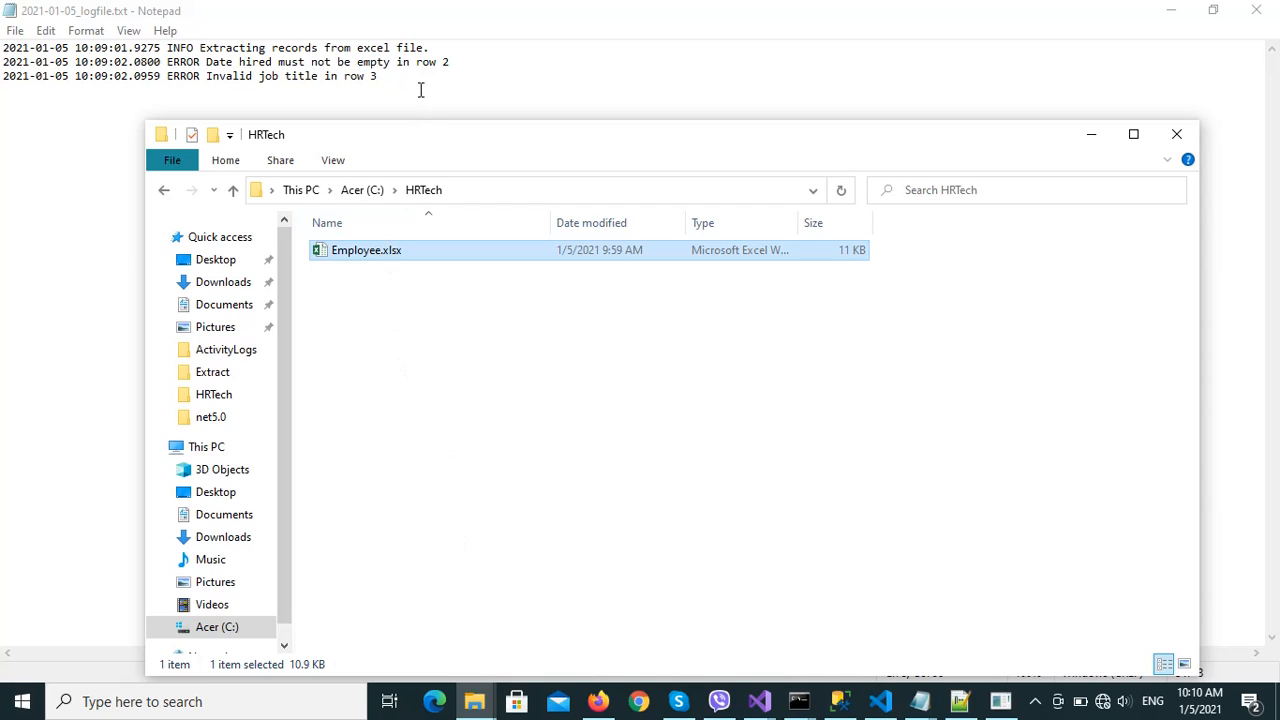
pyautogui.doubleClick(385, 252)
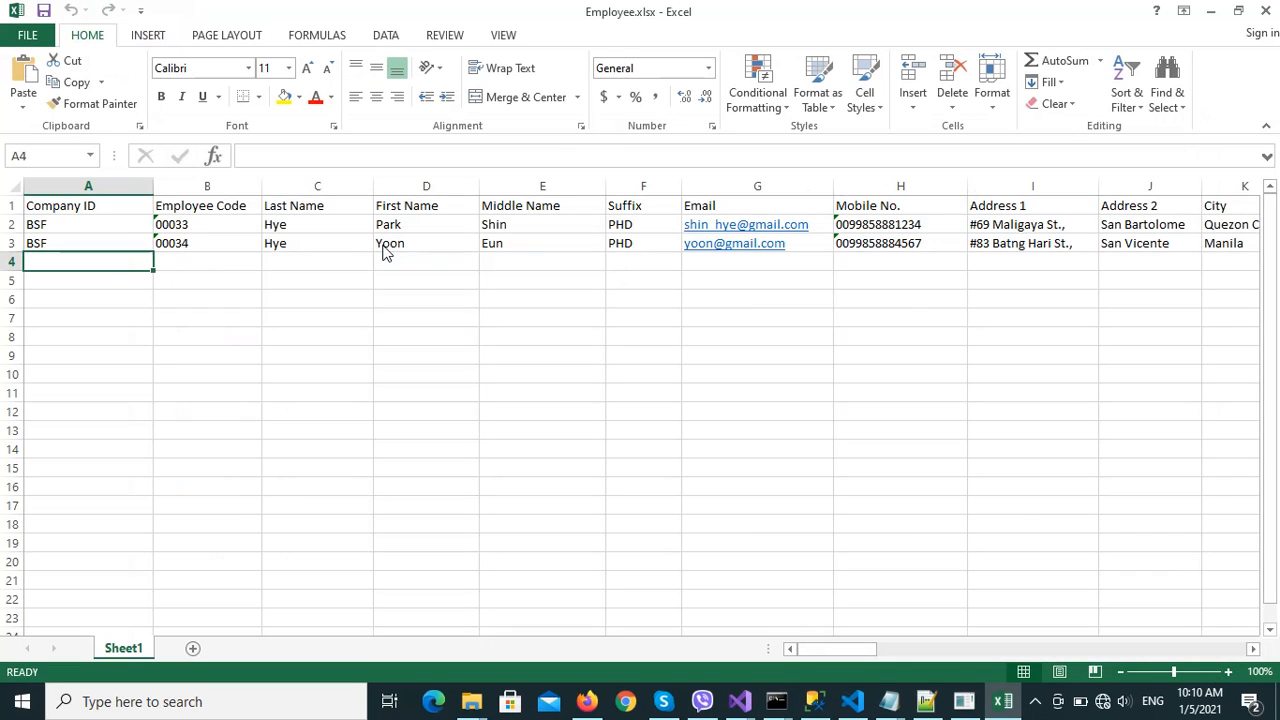
pyautogui.click(12, 224)
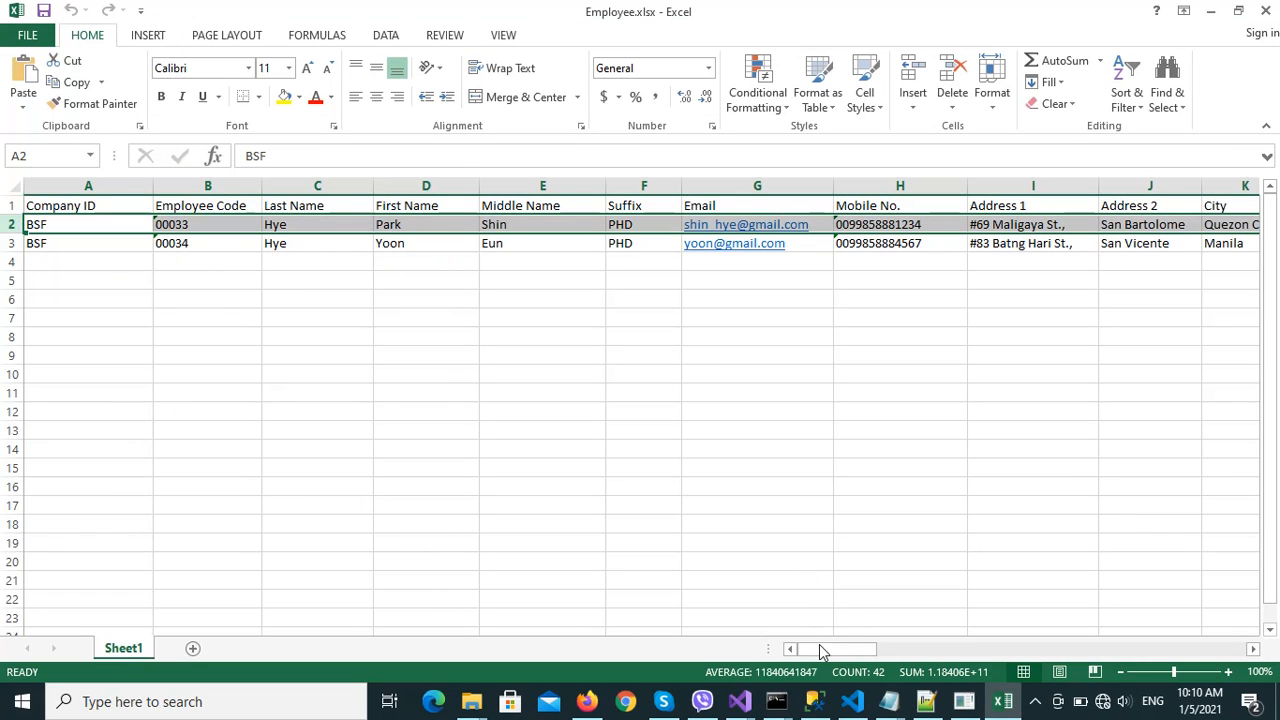
pyautogui.moveTo(823, 651); pyautogui.dragTo(1034, 651)
pyautogui.click(377, 222)
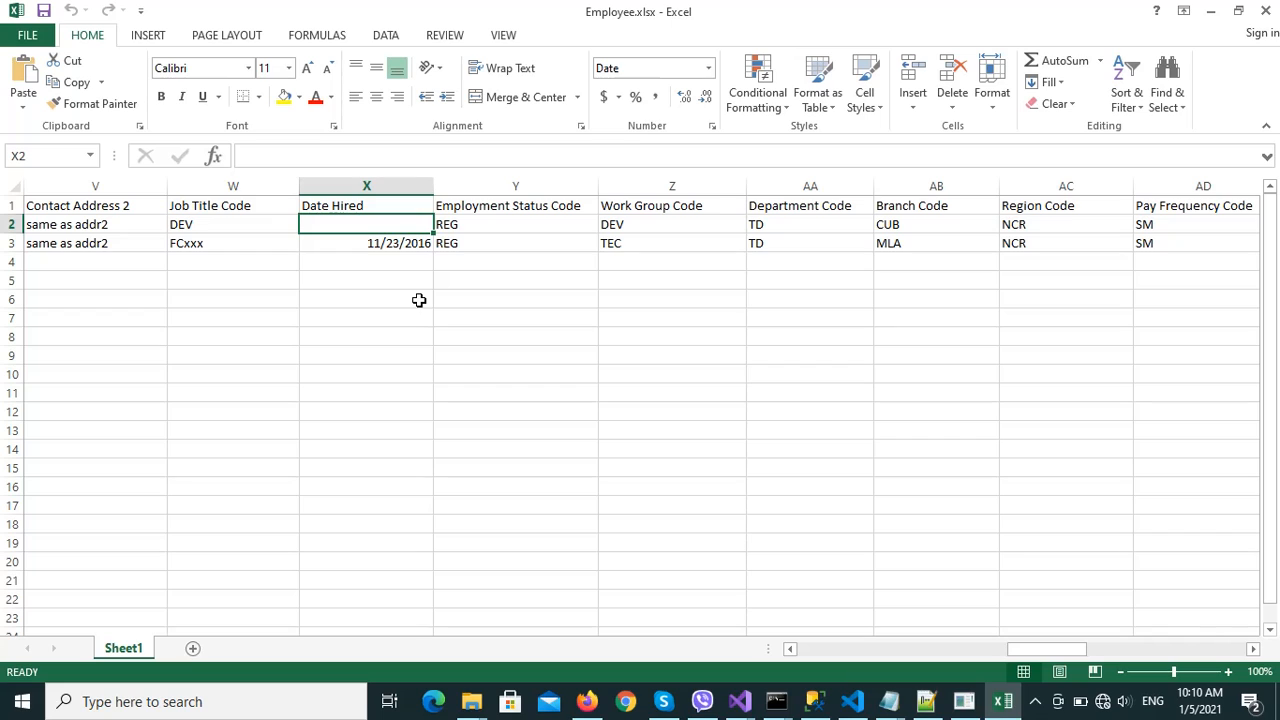
pyautogui.write('05/10')
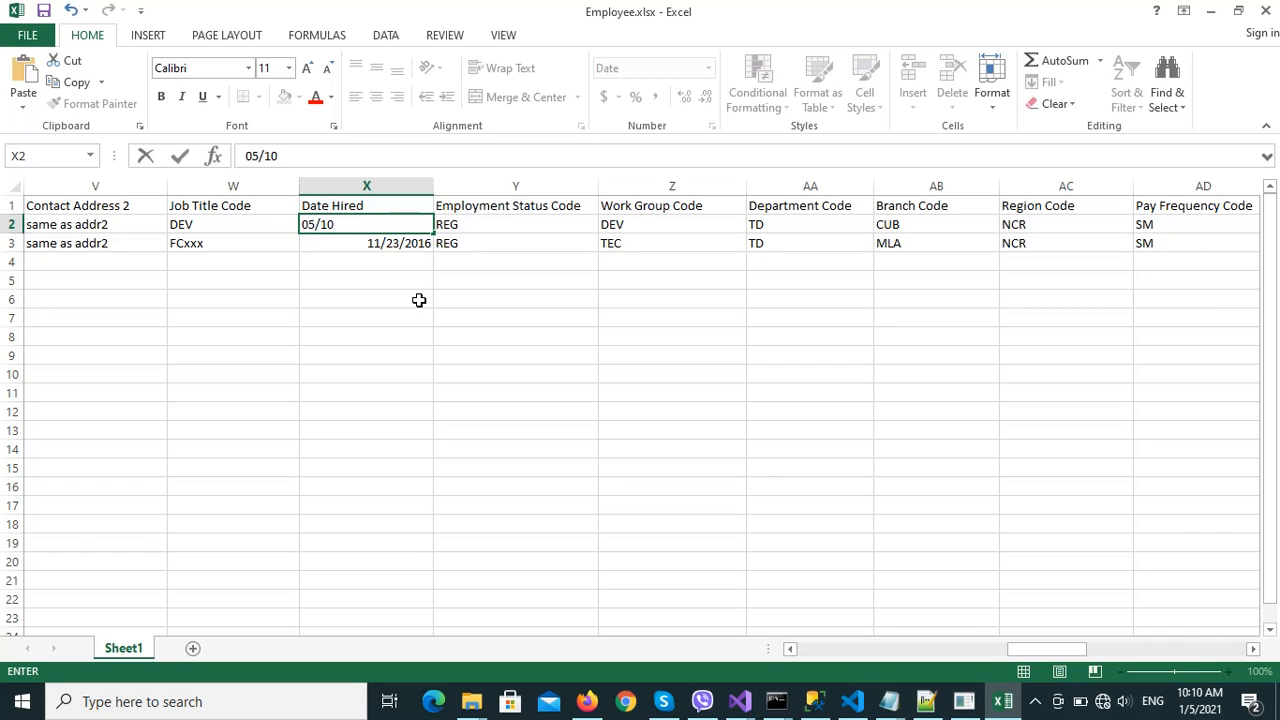
pyautogui.write('/2015')
pyautogui.press('Return')
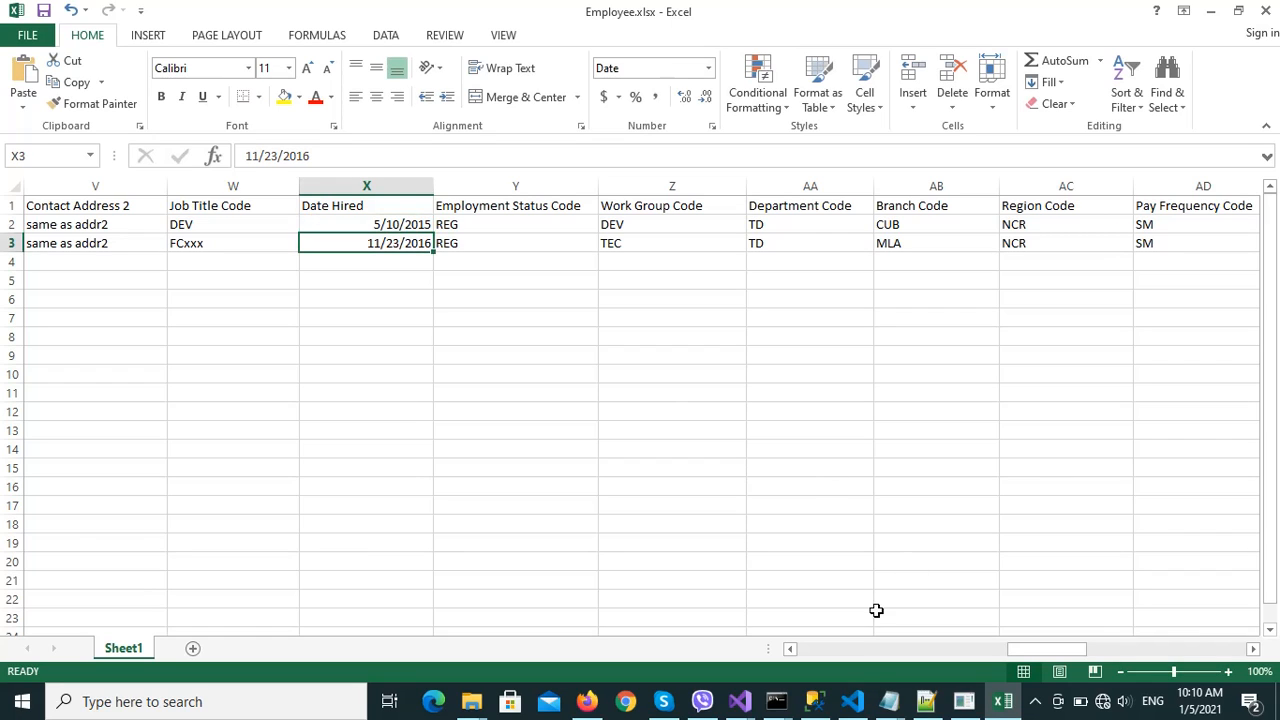
# Switch to 2021-01-05_logfile.txt in Notepad and check the ERROR entries for rows 2 and 3.
pyautogui.moveTo(897, 712)
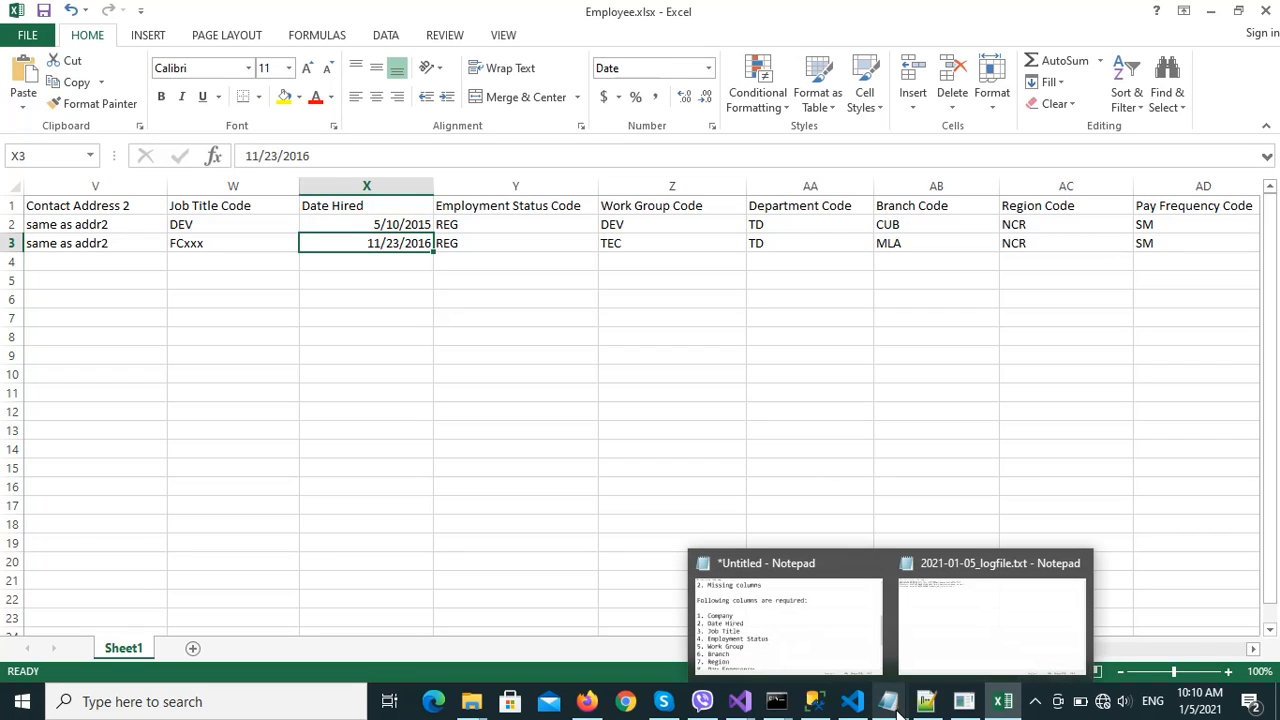
pyautogui.click(928, 622)
pyautogui.click(215, 86)
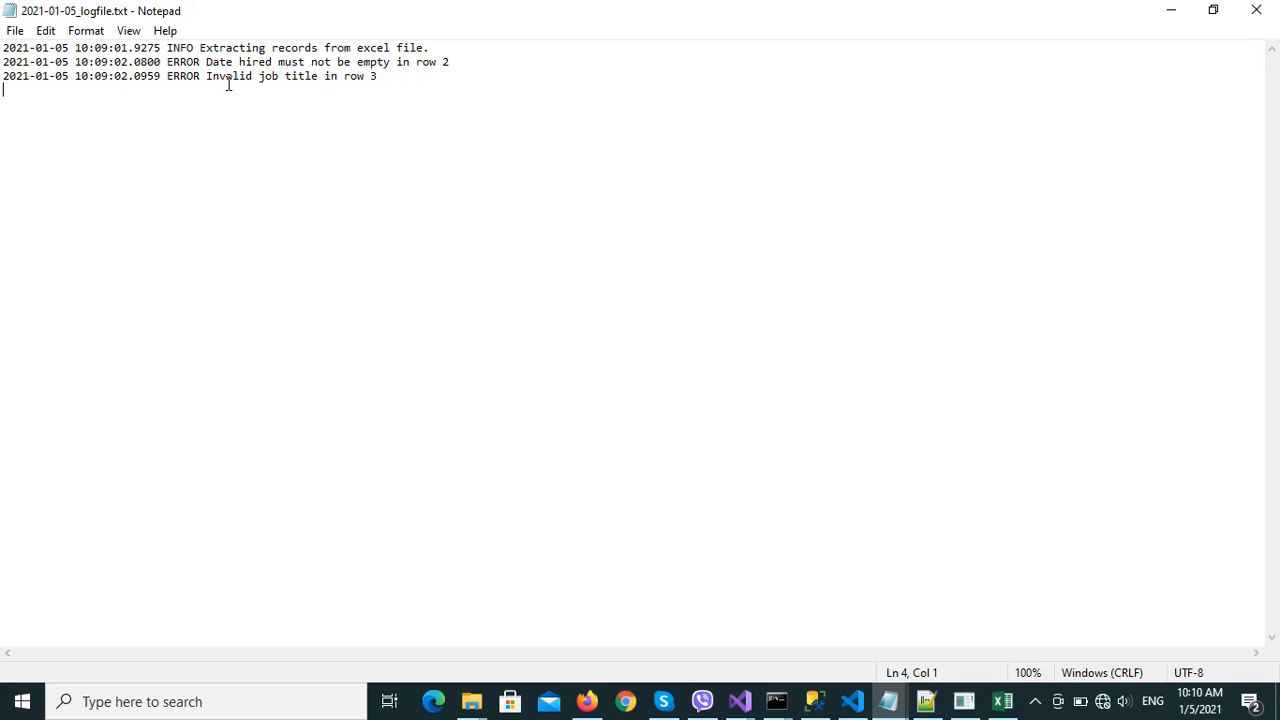
pyautogui.click(344, 78)
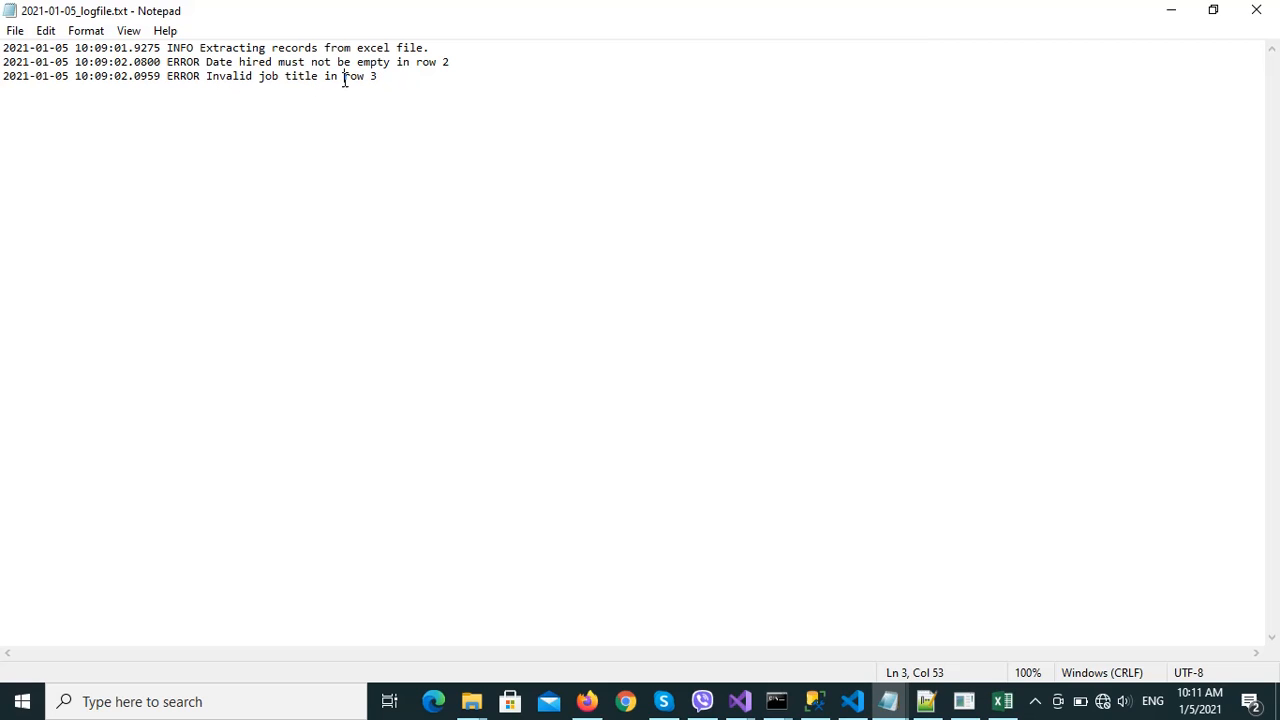
pyautogui.click(206, 62)
pyautogui.keyDown('shift'); pyautogui.click(290, 77); pyautogui.keyUp('shift')
pyautogui.click(303, 92)
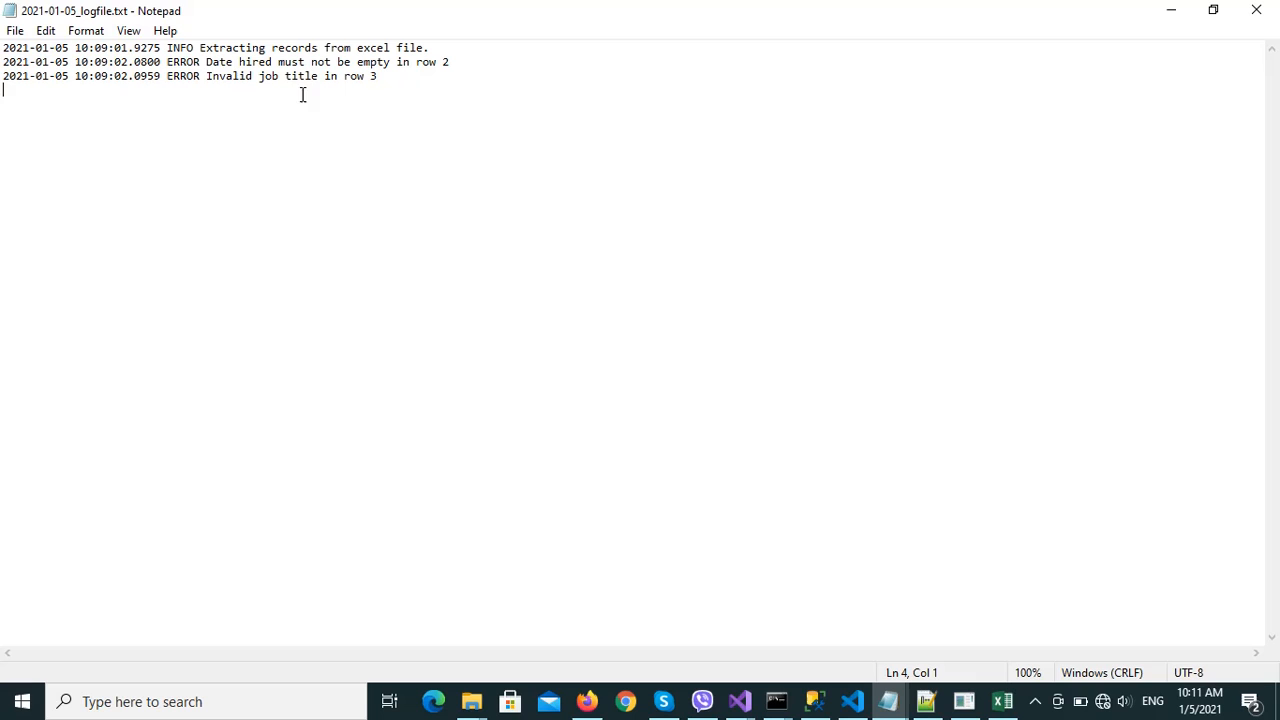
# Enlarge the log file's display font to make the entries easier to read.
pyautogui.click(74, 36)
pyautogui.click(105, 72)
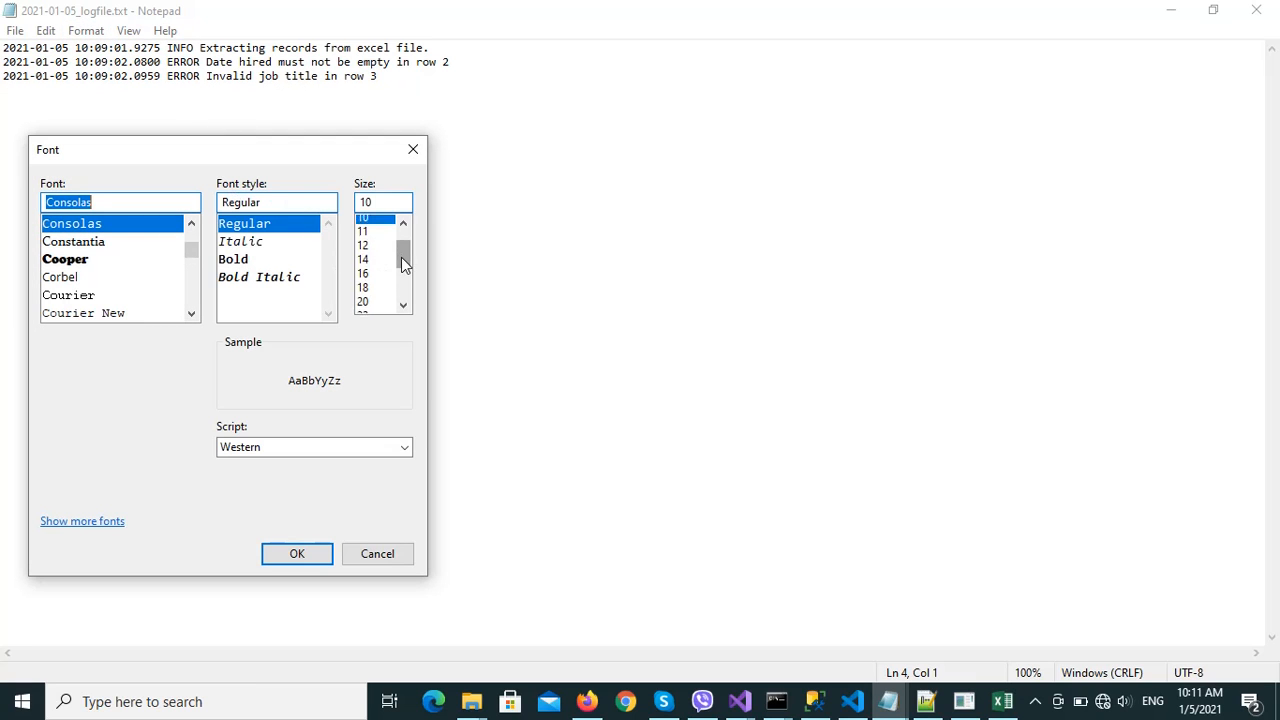
pyautogui.moveTo(400, 257); pyautogui.dragTo(386, 286)
pyautogui.click(375, 278)
pyautogui.click(313, 553)
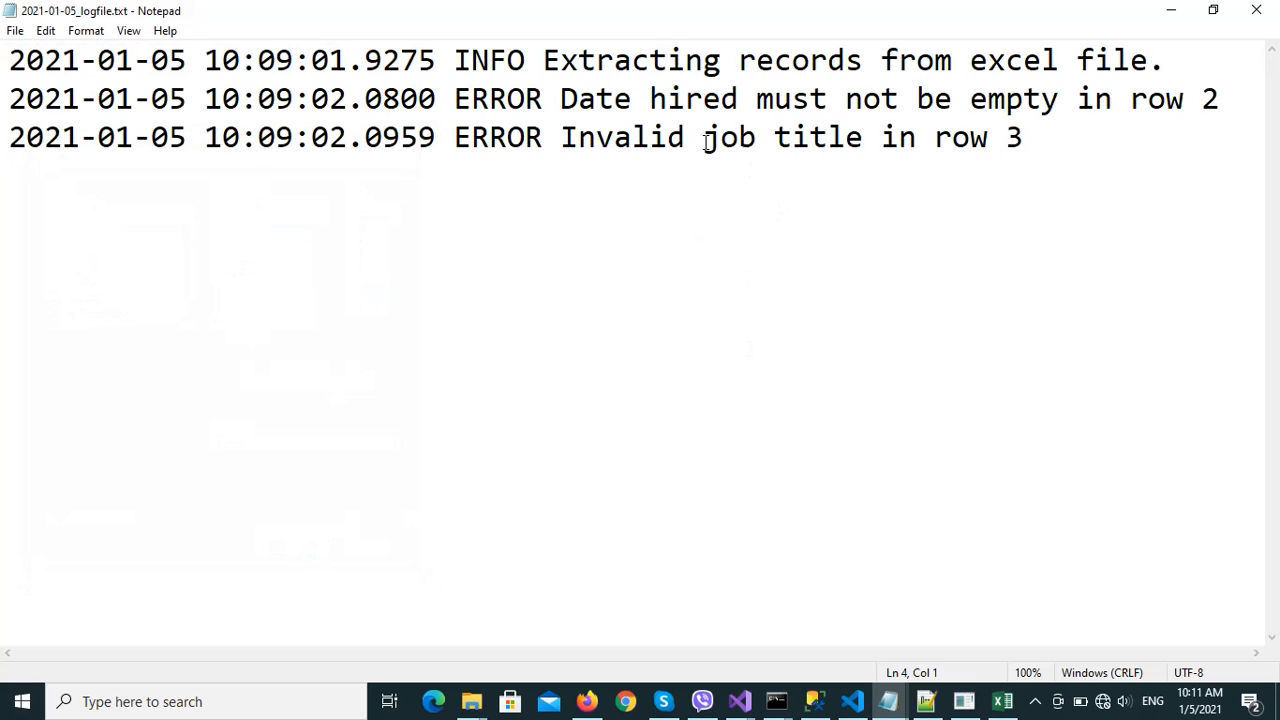
# Highlight the Date hired error message for row 2, and the invalid job title message for row 3.
pyautogui.click(563, 100)
pyautogui.hotkey('shift', 'End')
pyautogui.moveTo(663, 100); pyautogui.dragTo(1076, 103)
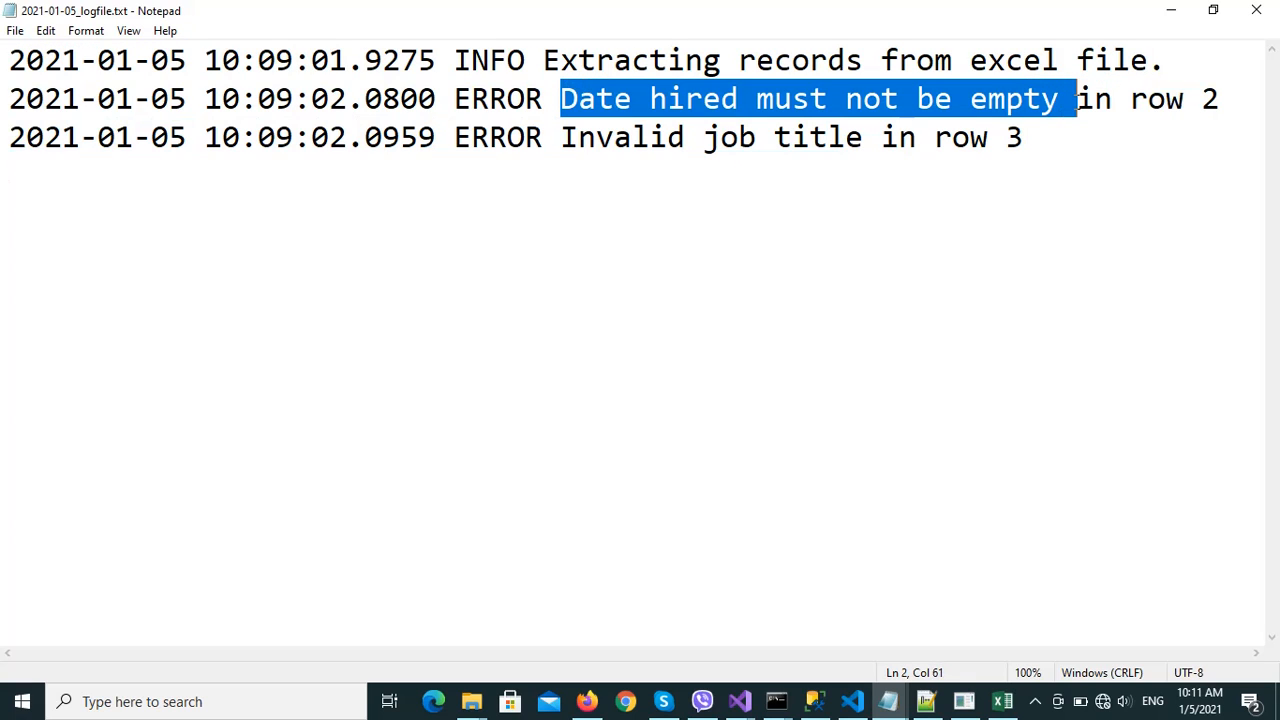
pyautogui.click(1120, 142)
pyautogui.moveTo(566, 137); pyautogui.dragTo(997, 162)
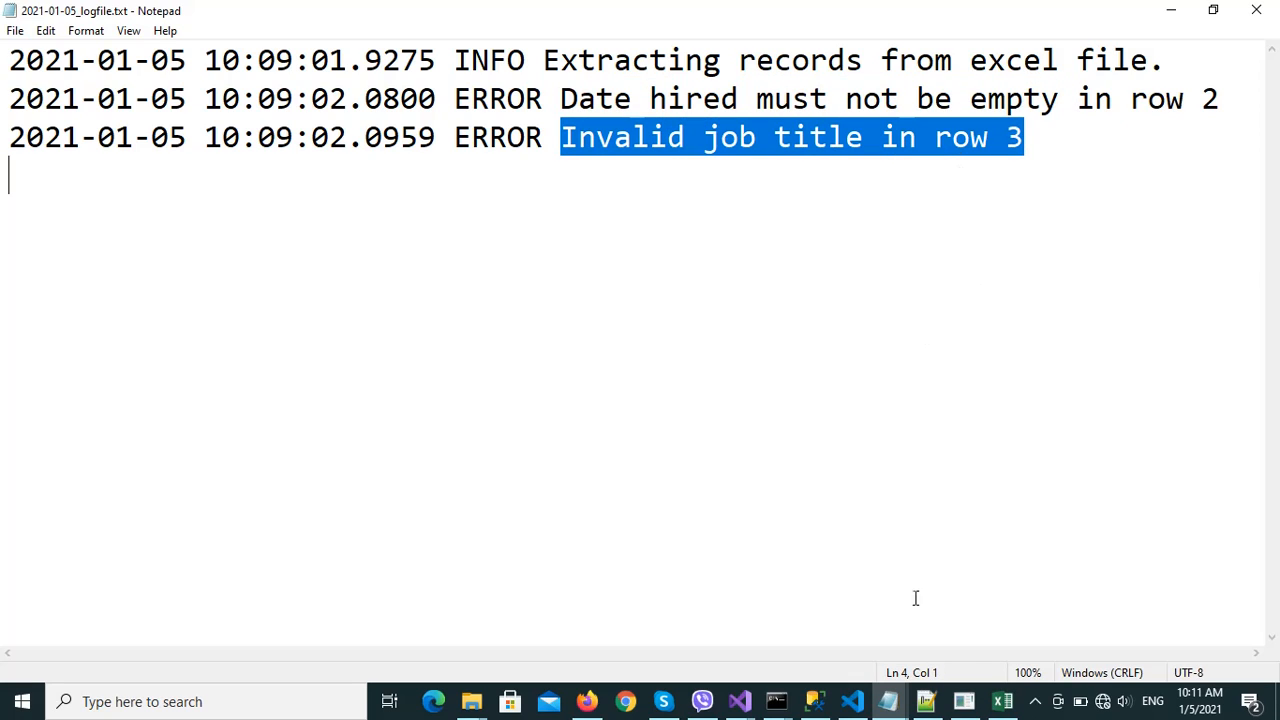
# Switch back to Employee.xlsx, correct the row 3 Job Title Code to FC, and save and close the workbook.
pyautogui.click(1003, 706)
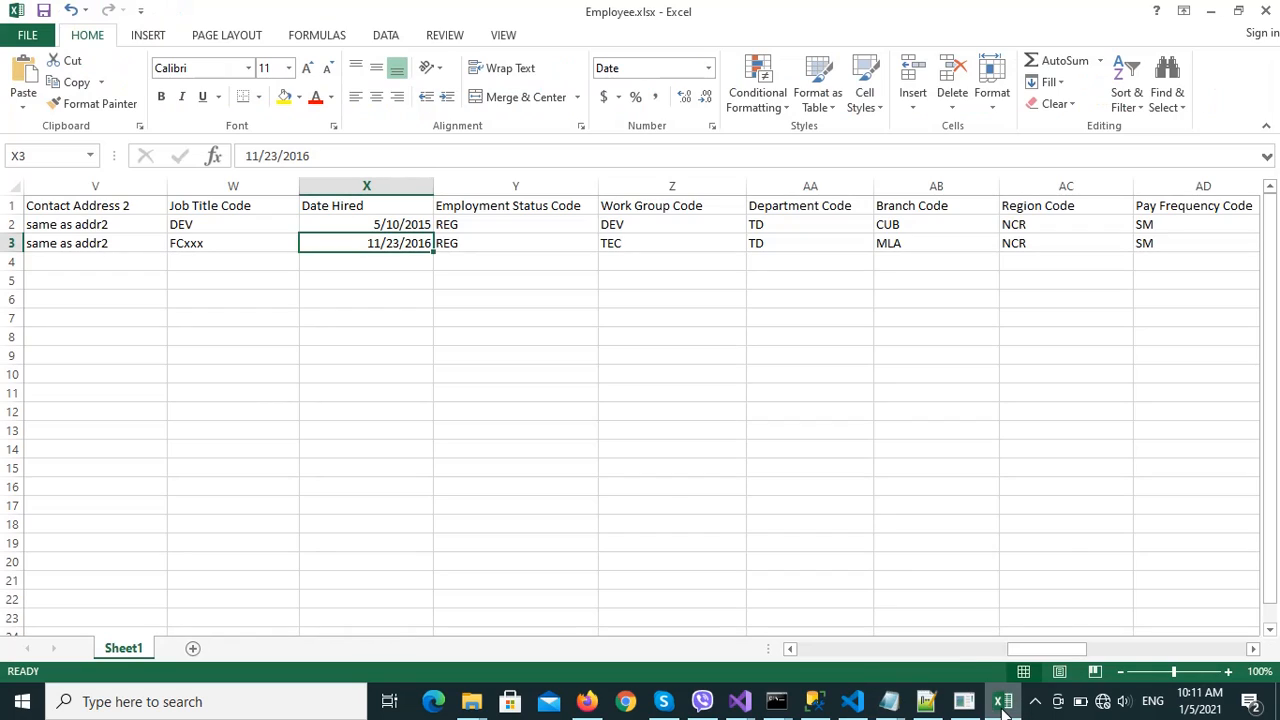
pyautogui.click(230, 244)
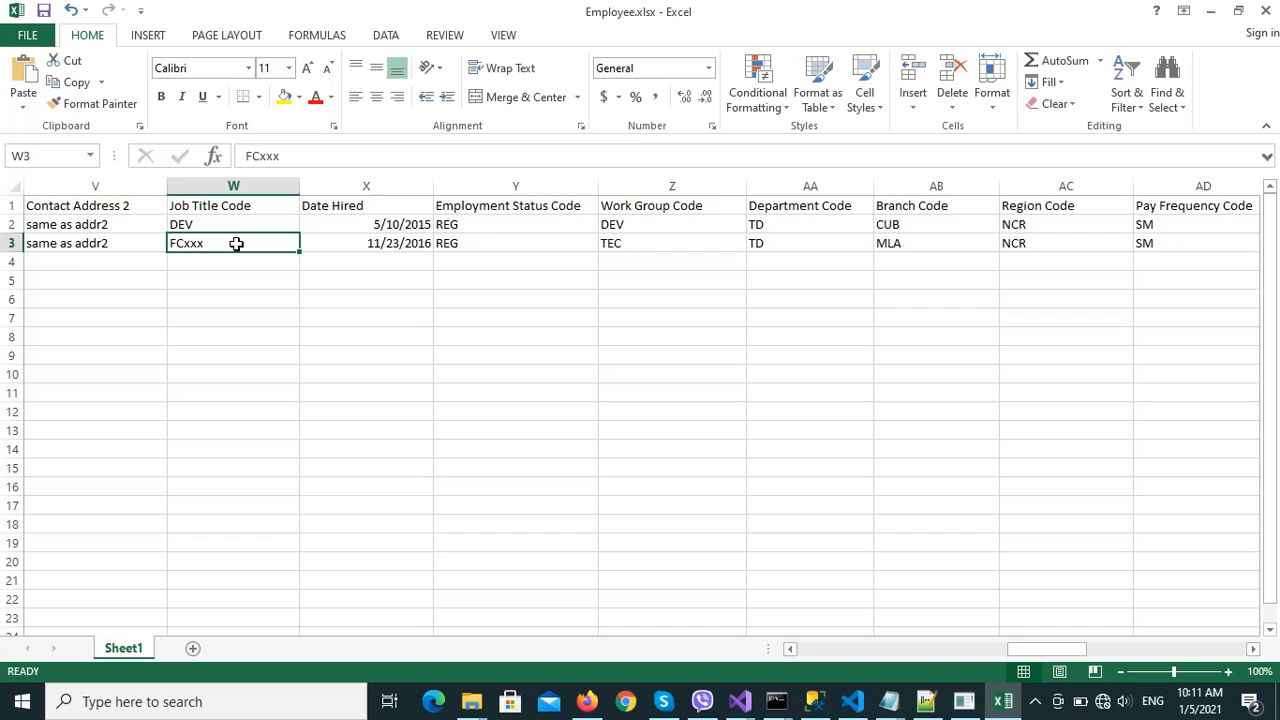
pyautogui.doubleClick(236, 243)
pyautogui.press('BackSpace')
pyautogui.press('BackSpace')
pyautogui.press('BackSpace')
pyautogui.press('BackSpace')
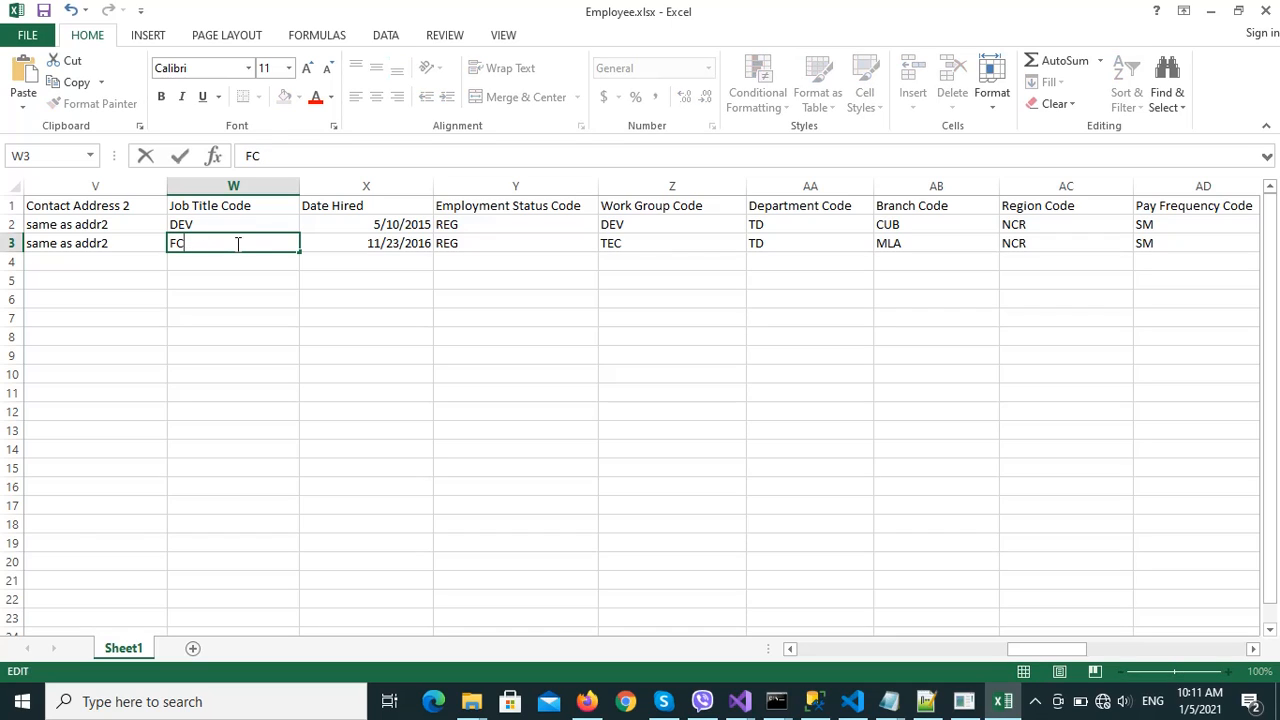
pyautogui.write('C')
pyautogui.press('Return')
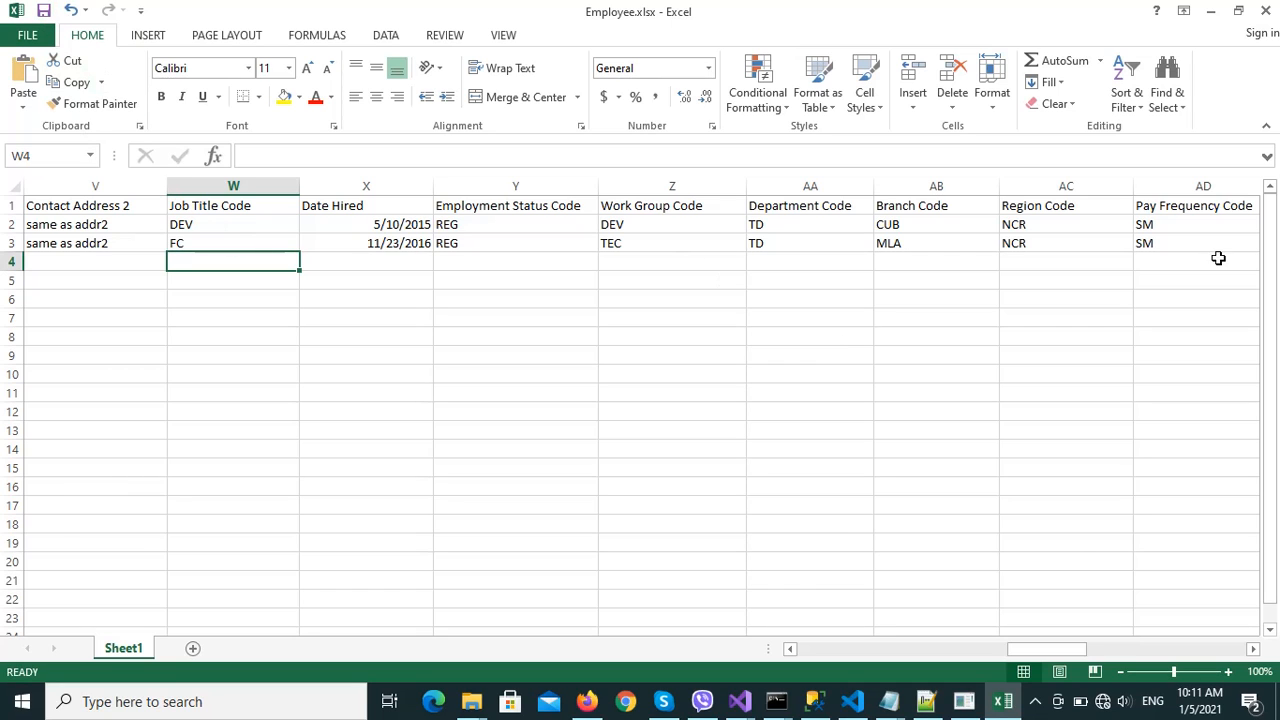
pyautogui.click(1265, 10)
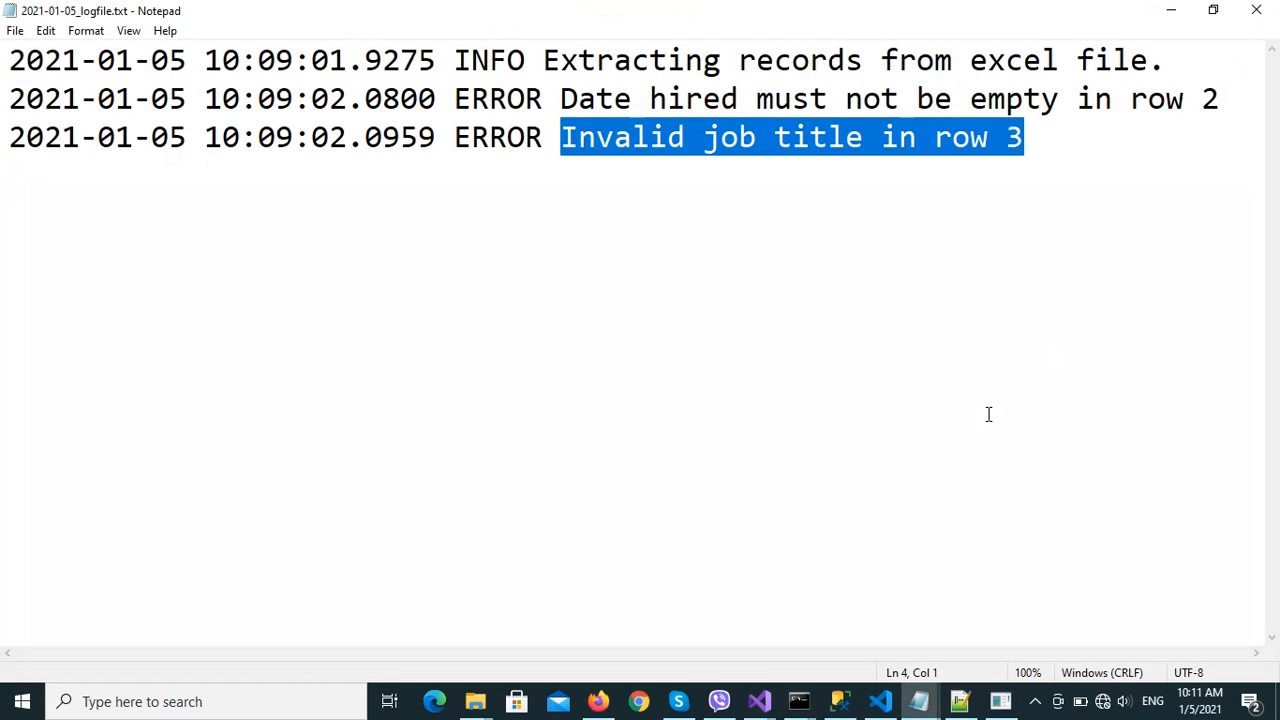
# Close the log file and delete 2021-01-05_logfile.txt from the ActivityLogs folder.
pyautogui.click(1254, 12)
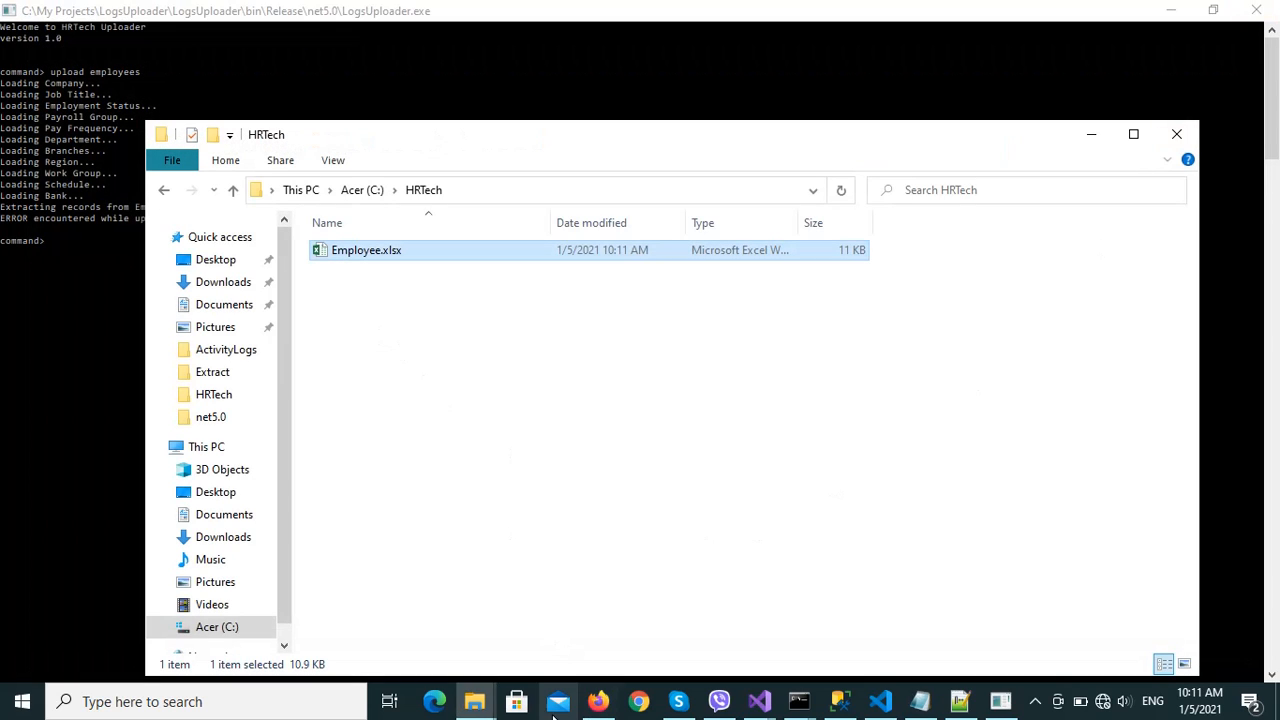
pyautogui.moveTo(493, 710)
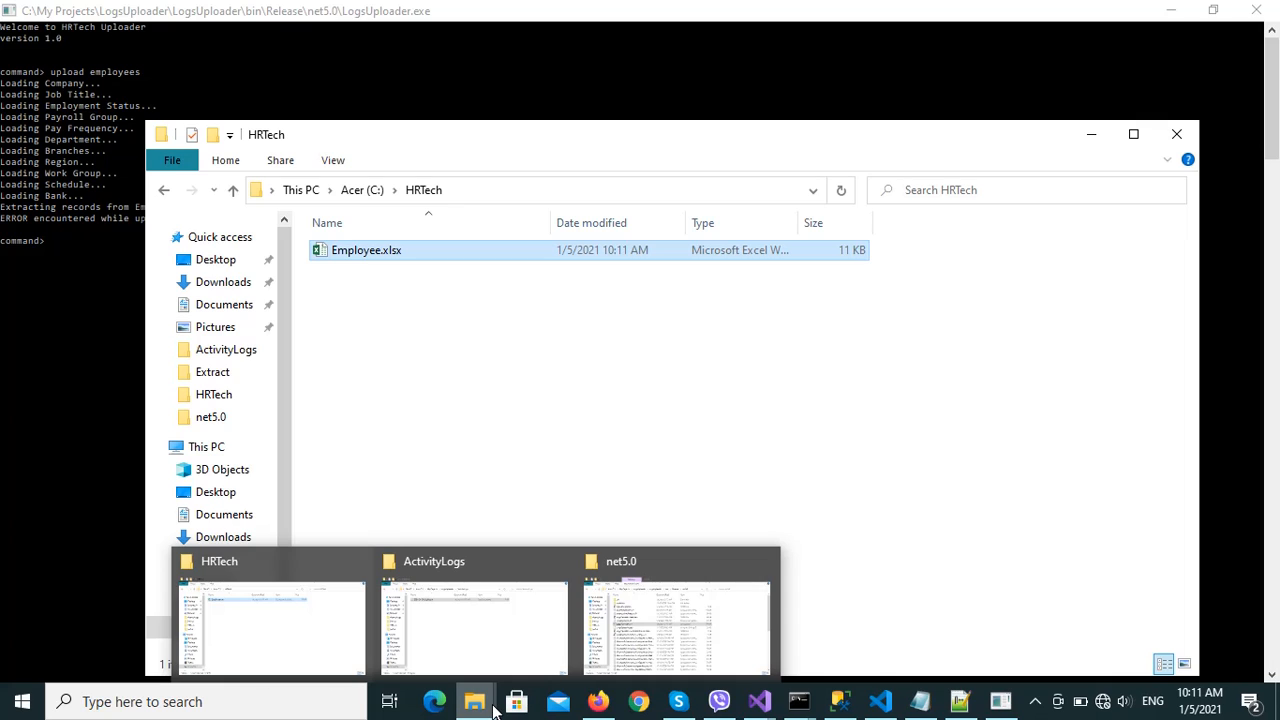
pyautogui.click(479, 582)
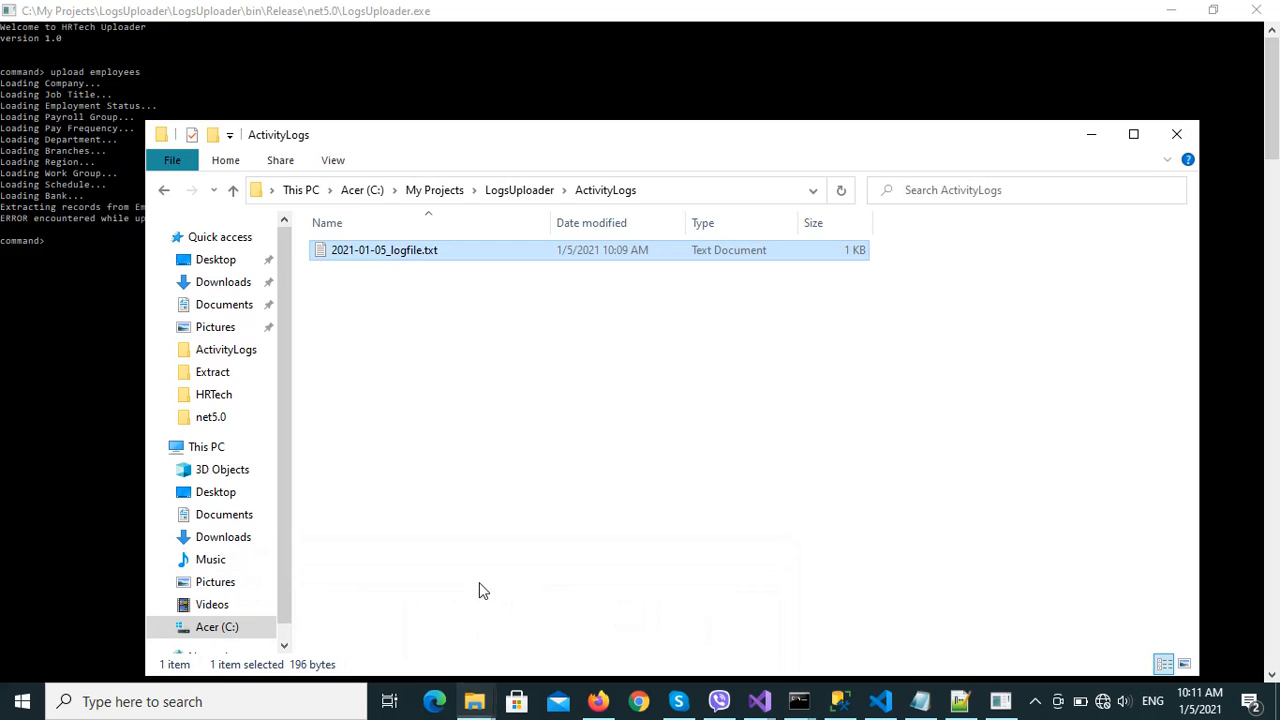
pyautogui.rightClick(389, 251)
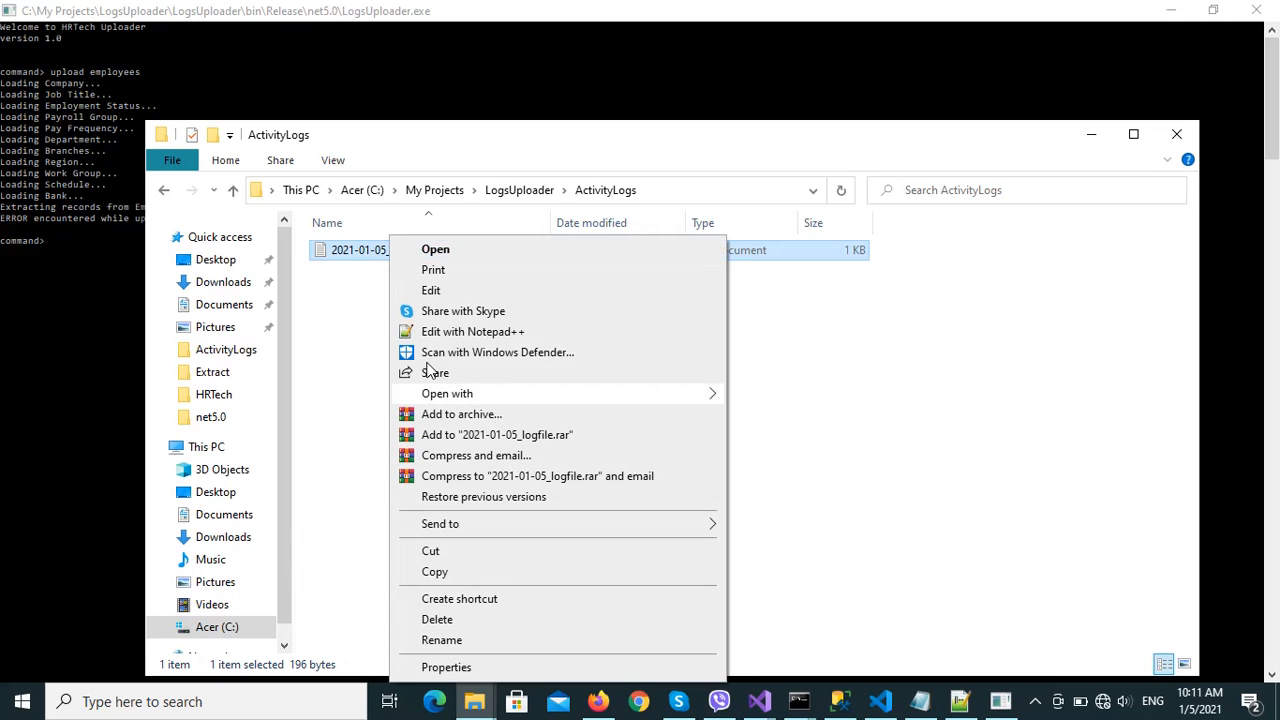
pyautogui.click(437, 619)
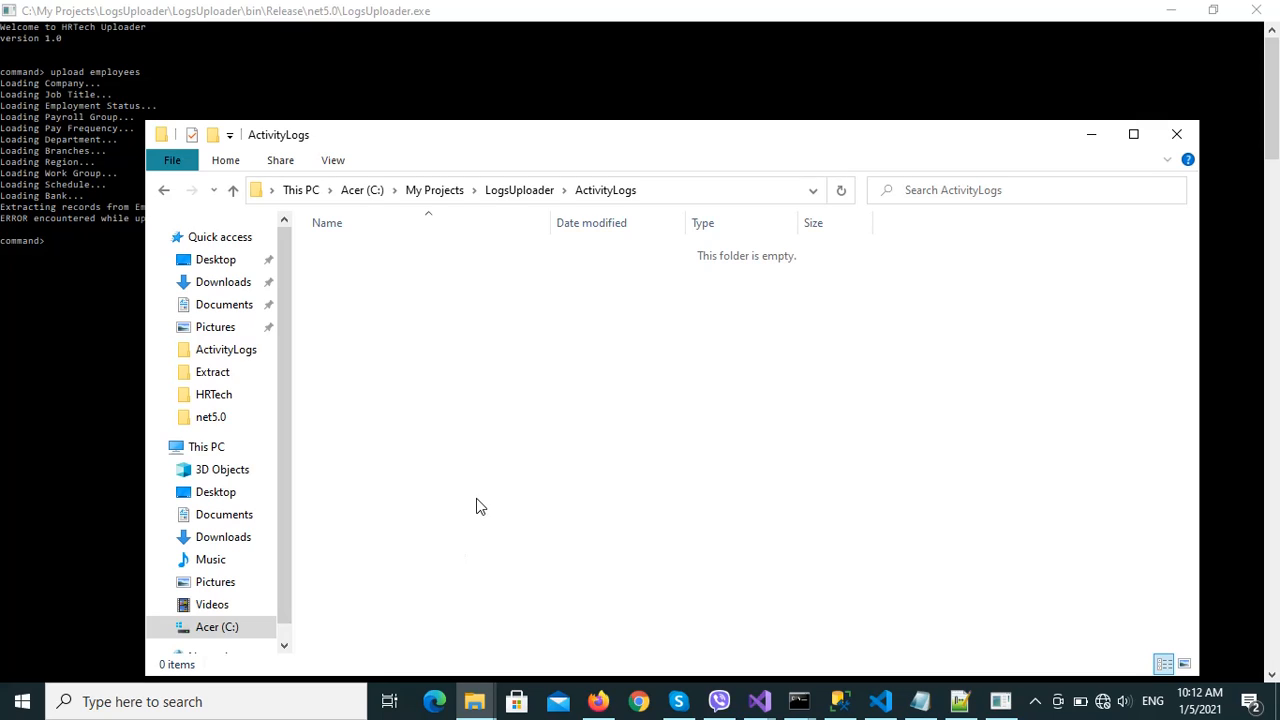
# Run the command "upload employees" again in the LogsUploader console.
pyautogui.click(95, 324)
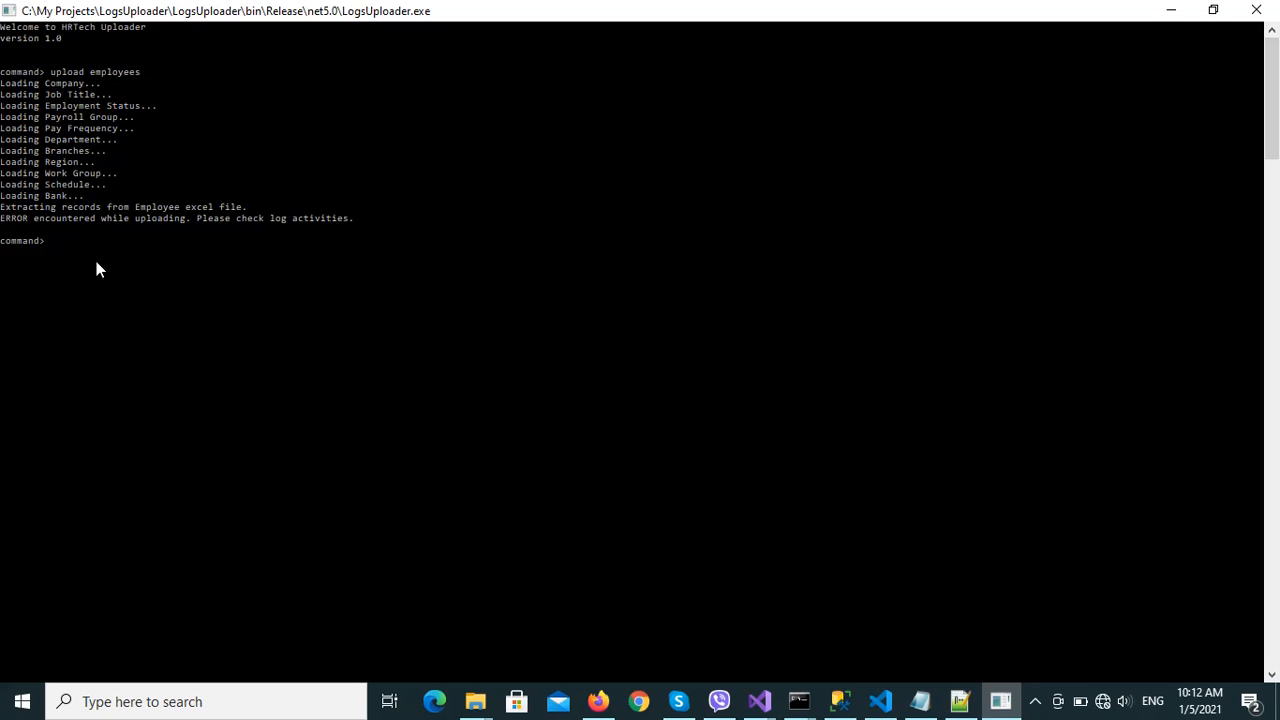
pyautogui.write('upload employees')
pyautogui.press('Return')
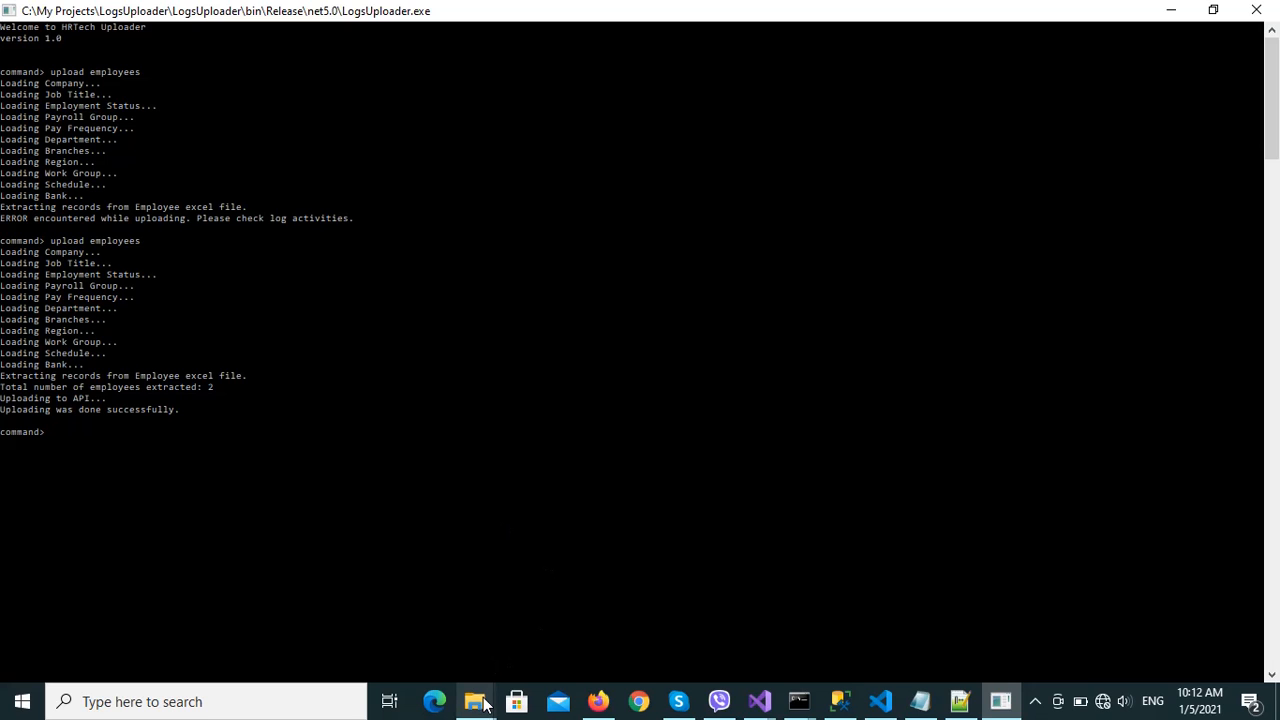
# Open the new 2021-01-05_logfile.txt from the ActivityLogs folder, review its entries in a maximized window, and close it.
pyautogui.moveTo(483, 705)
pyautogui.click(471, 611)
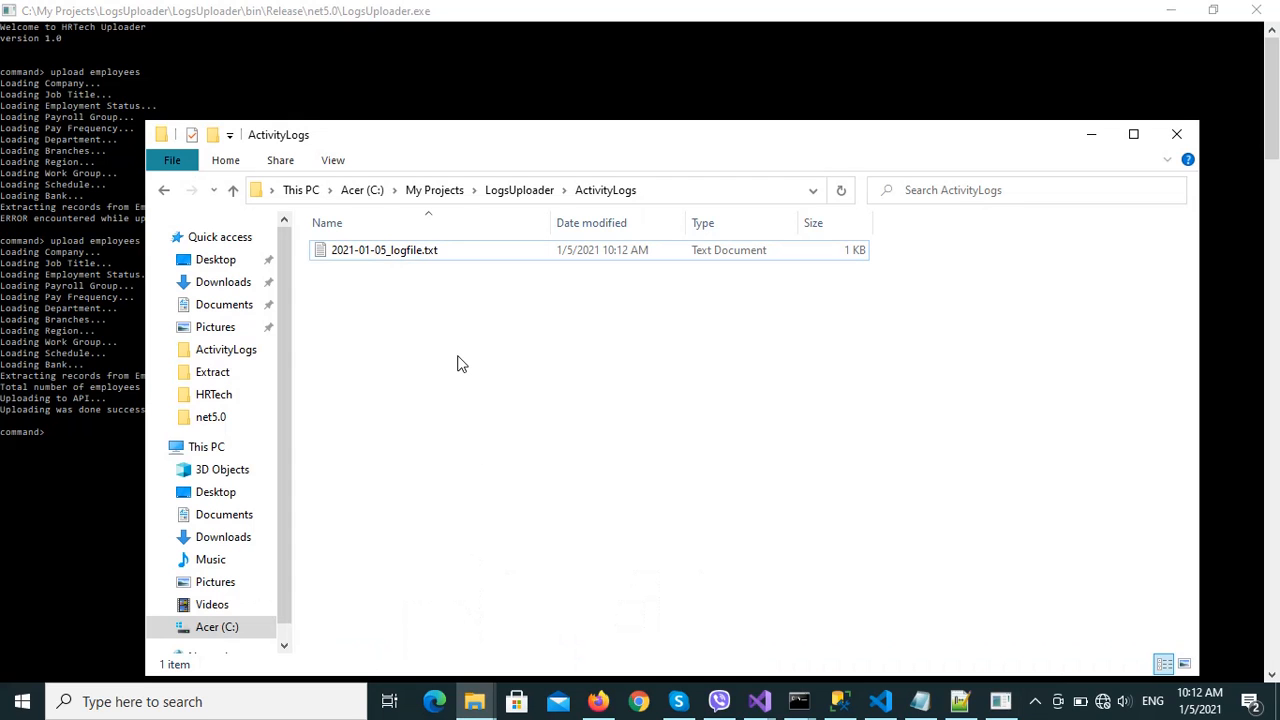
pyautogui.click(388, 255)
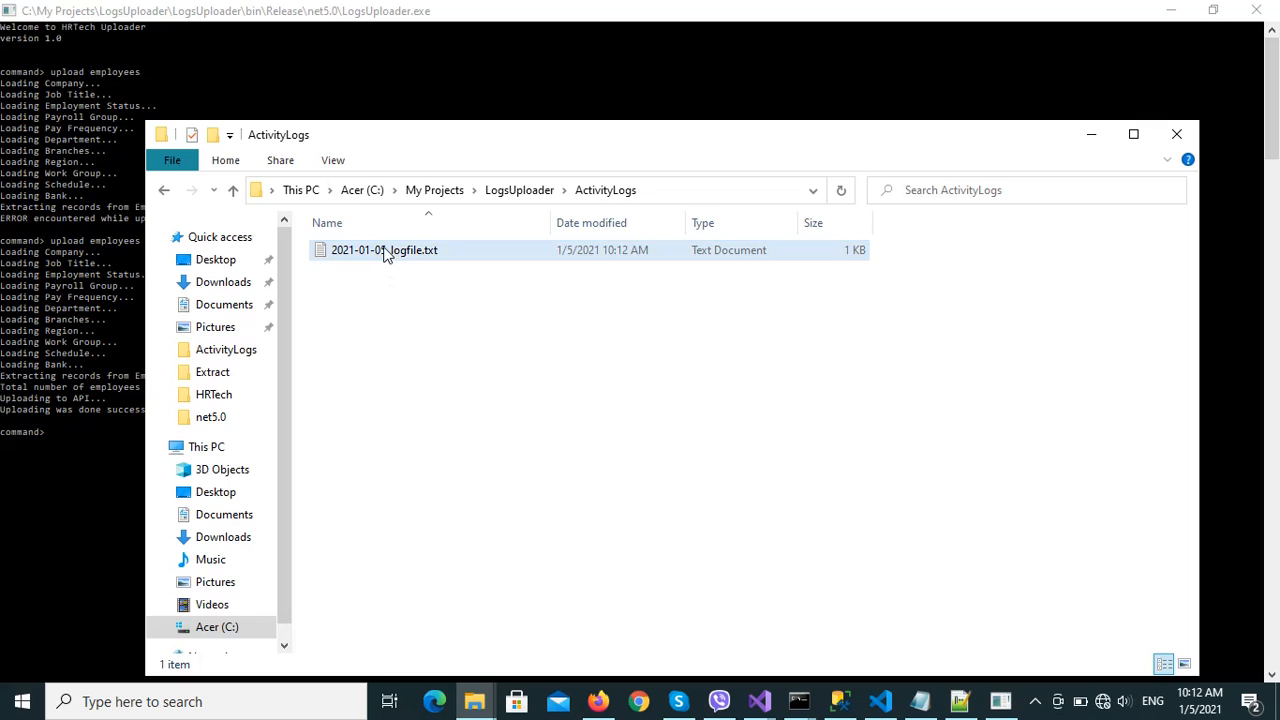
pyautogui.doubleClick(386, 254)
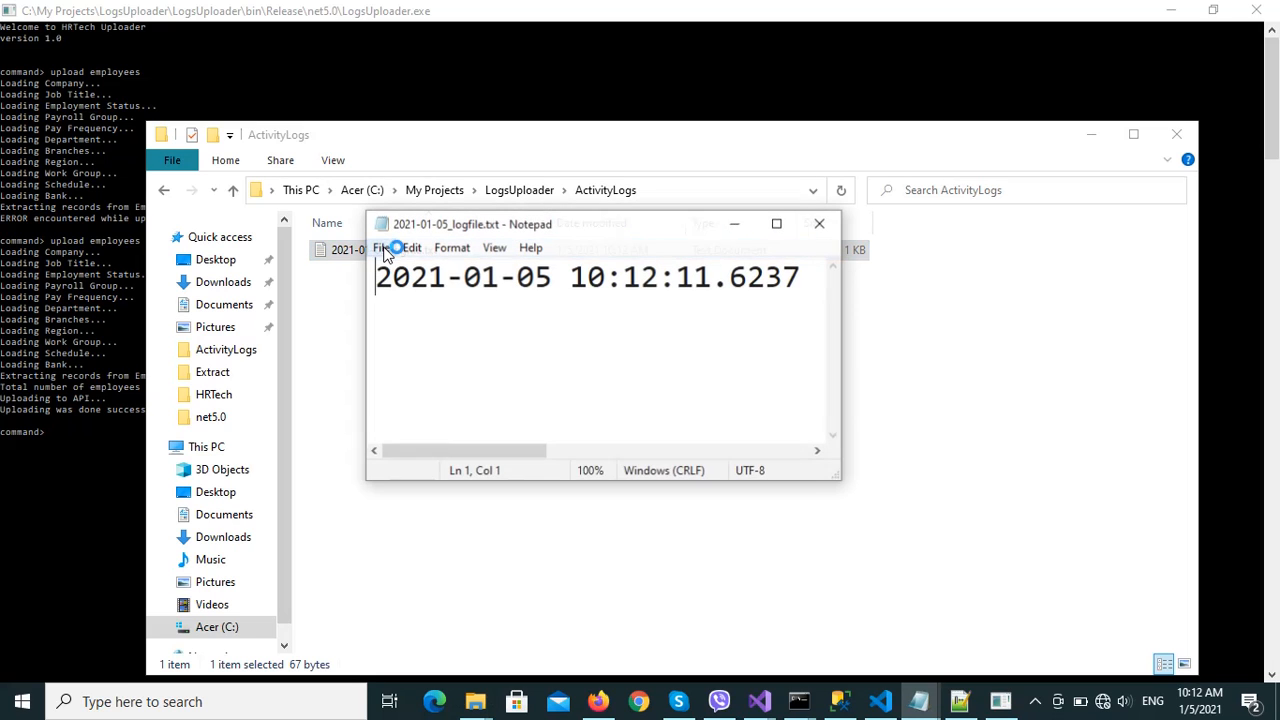
pyautogui.click(785, 229)
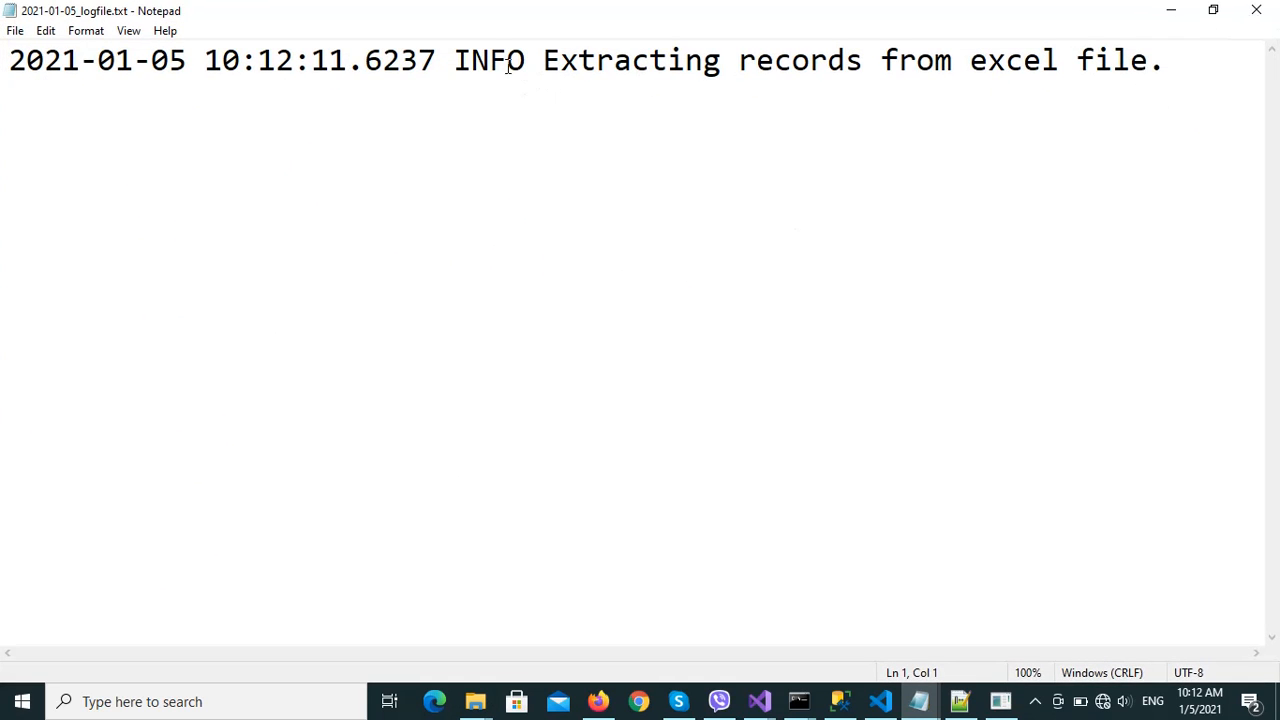
pyautogui.moveTo(457, 60); pyautogui.dragTo(988, 60)
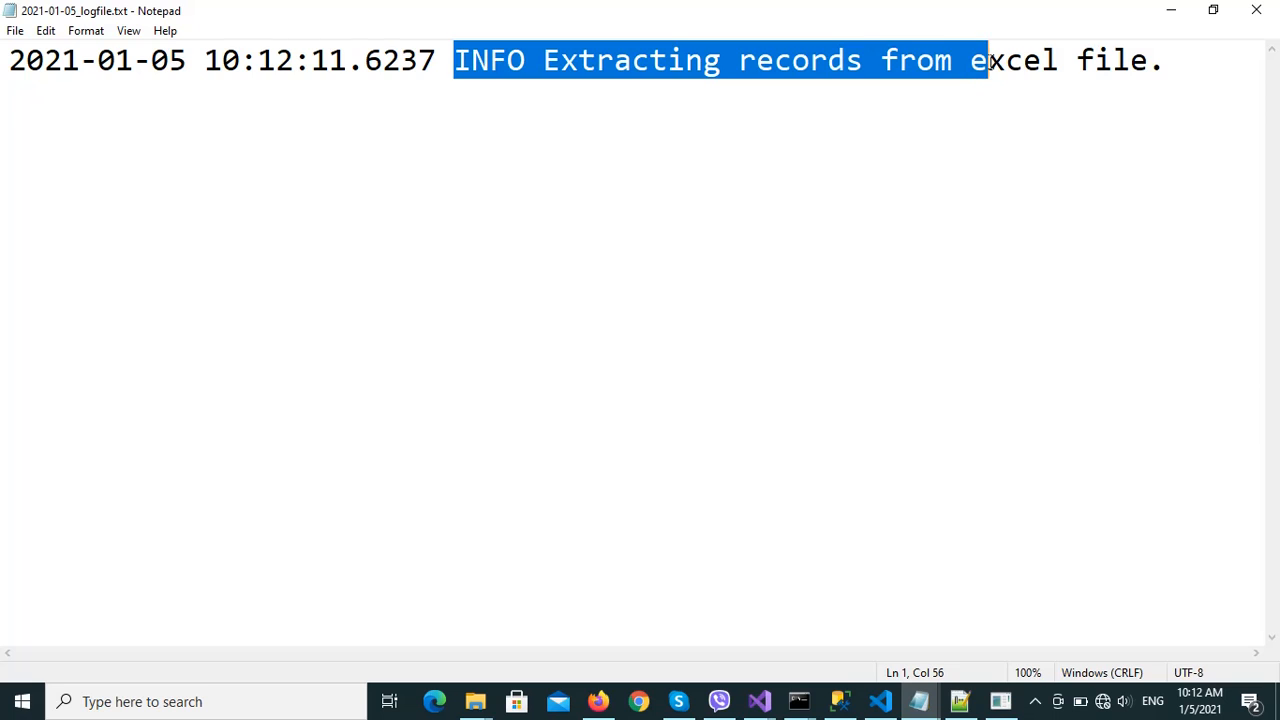
pyautogui.click(1270, 20)
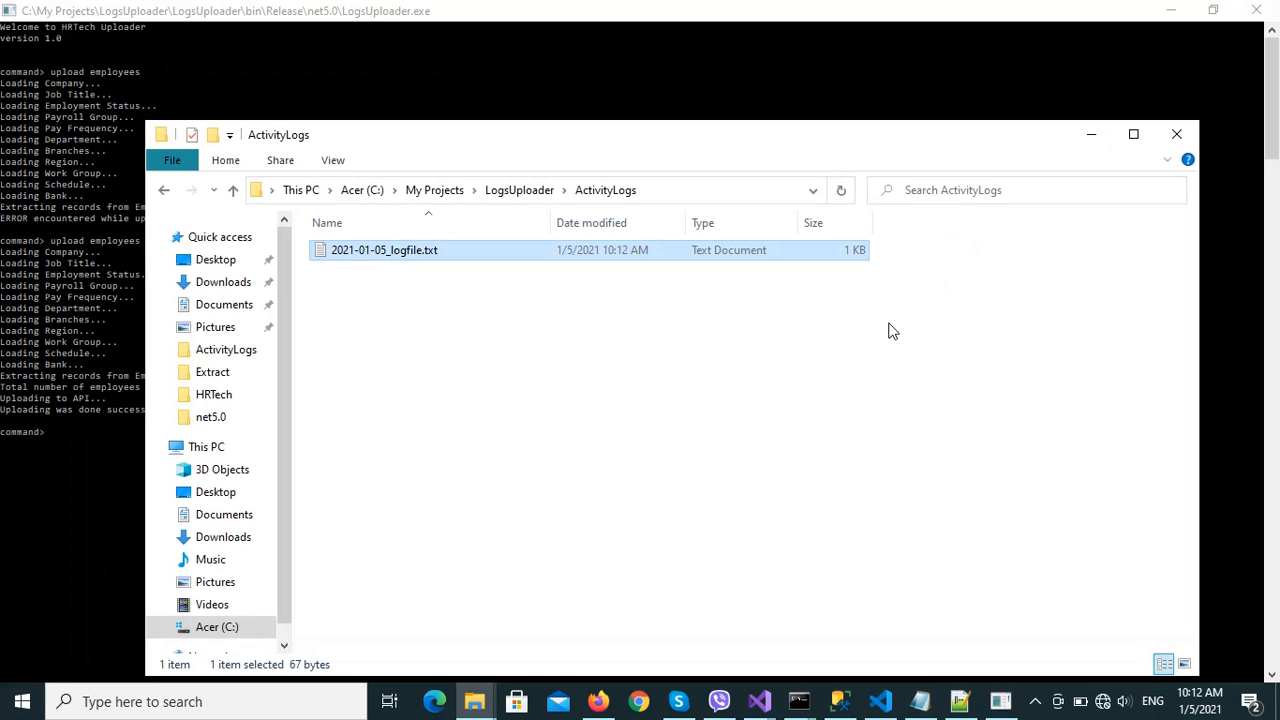
# Leave the ActivityLogs folder, switch to the Anthropos web app in Firefox, and show the HRM employee list.
pyautogui.click(892, 332)
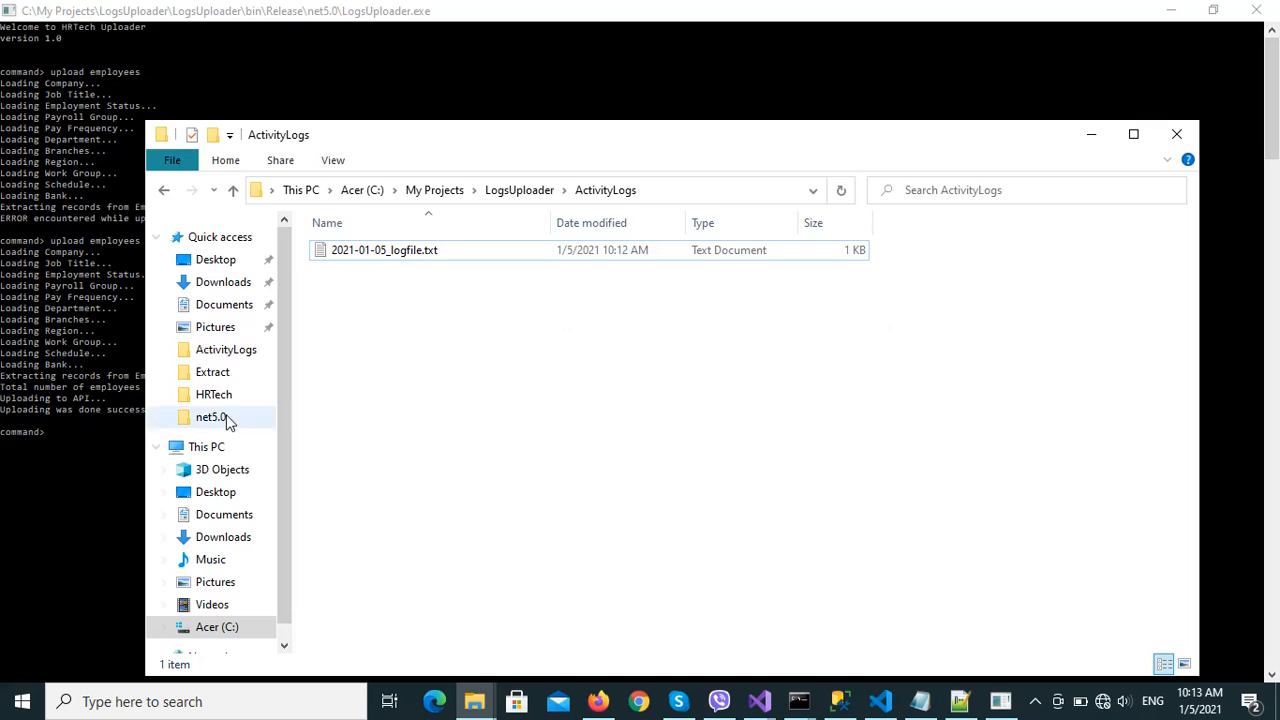
pyautogui.click(54, 384)
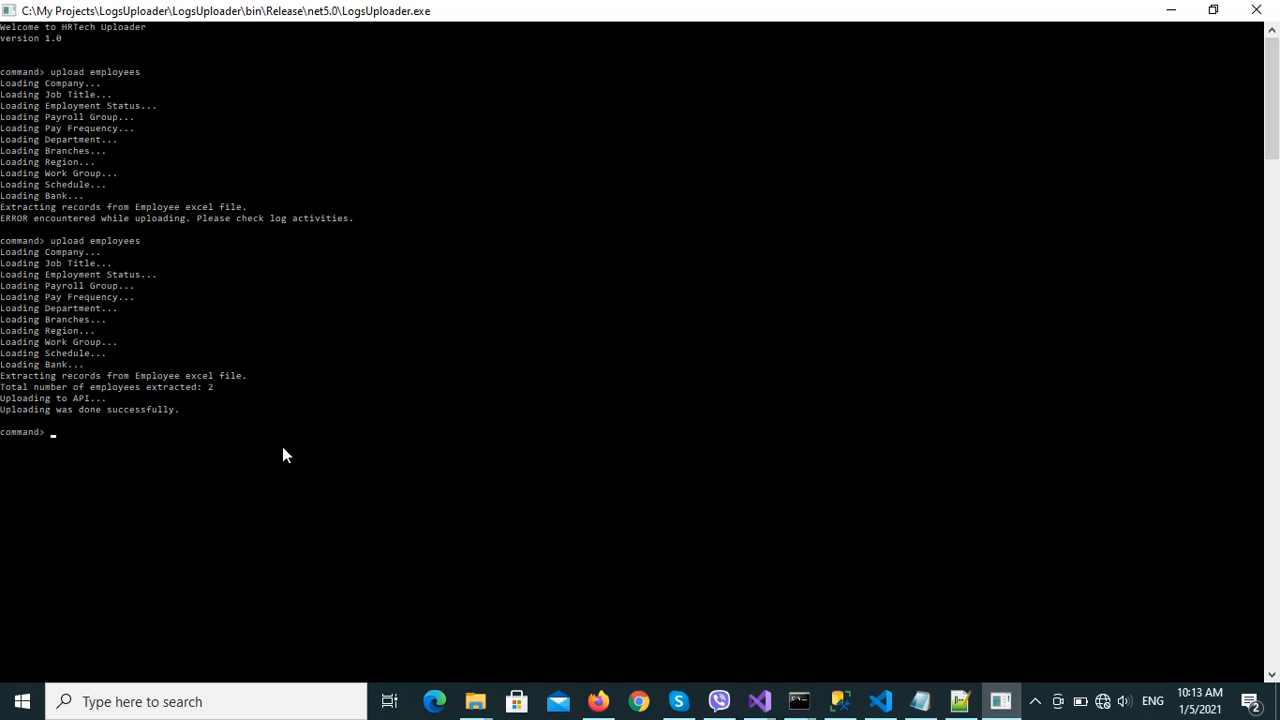
pyautogui.moveTo(598, 701)
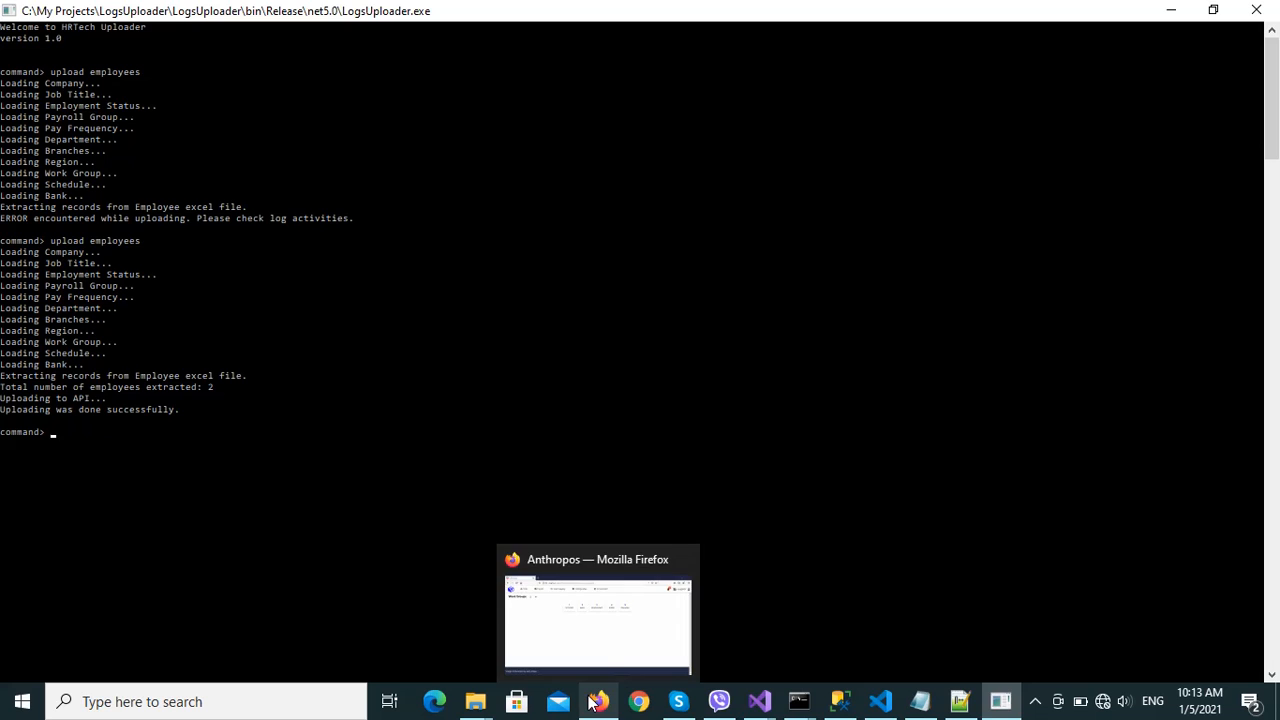
pyautogui.click(597, 641)
pyautogui.moveTo(125, 110)
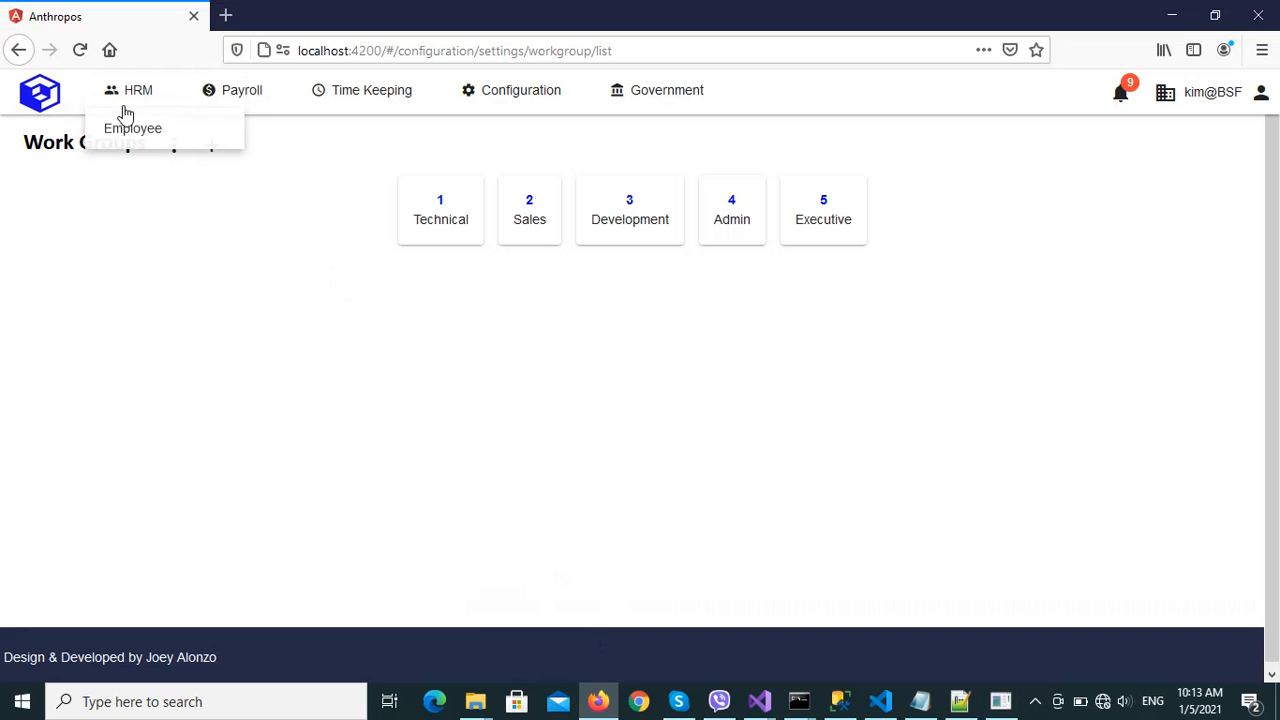
pyautogui.click(126, 138)
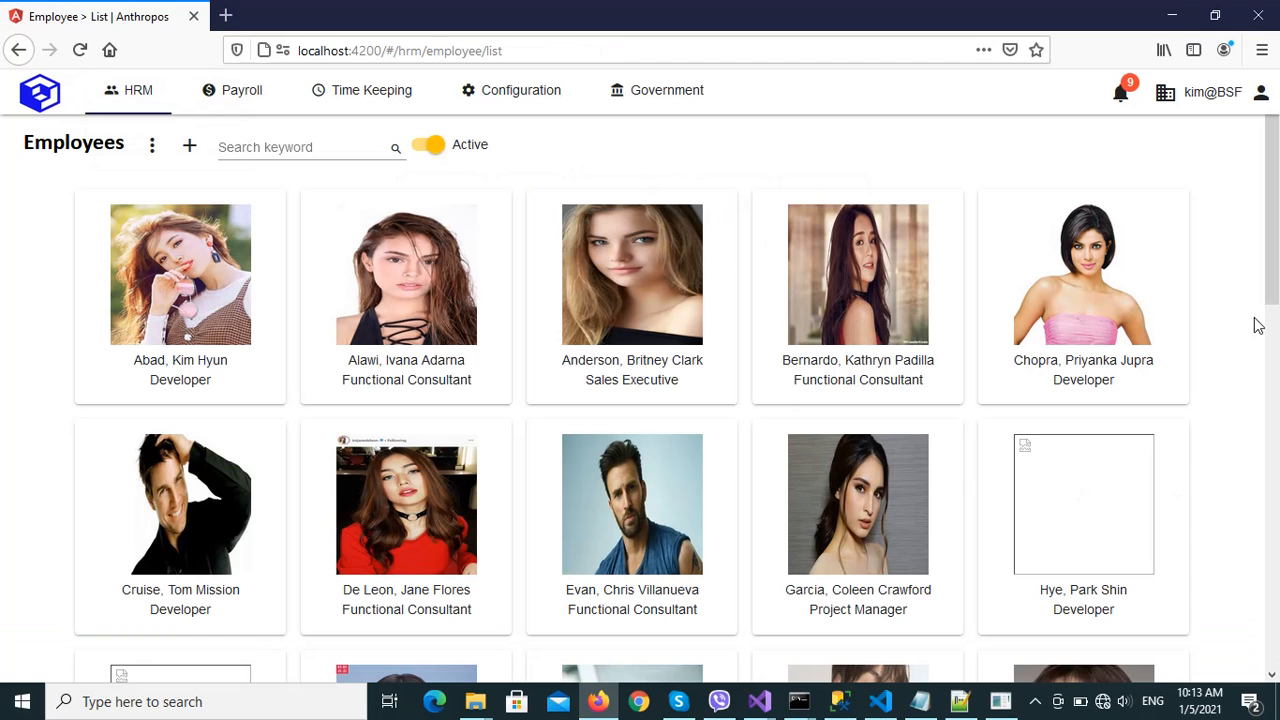
# Look through the employee list and open the record of the Developer without a photo in the second row.
pyautogui.moveTo(1265, 288); pyautogui.dragTo(1276, 322)
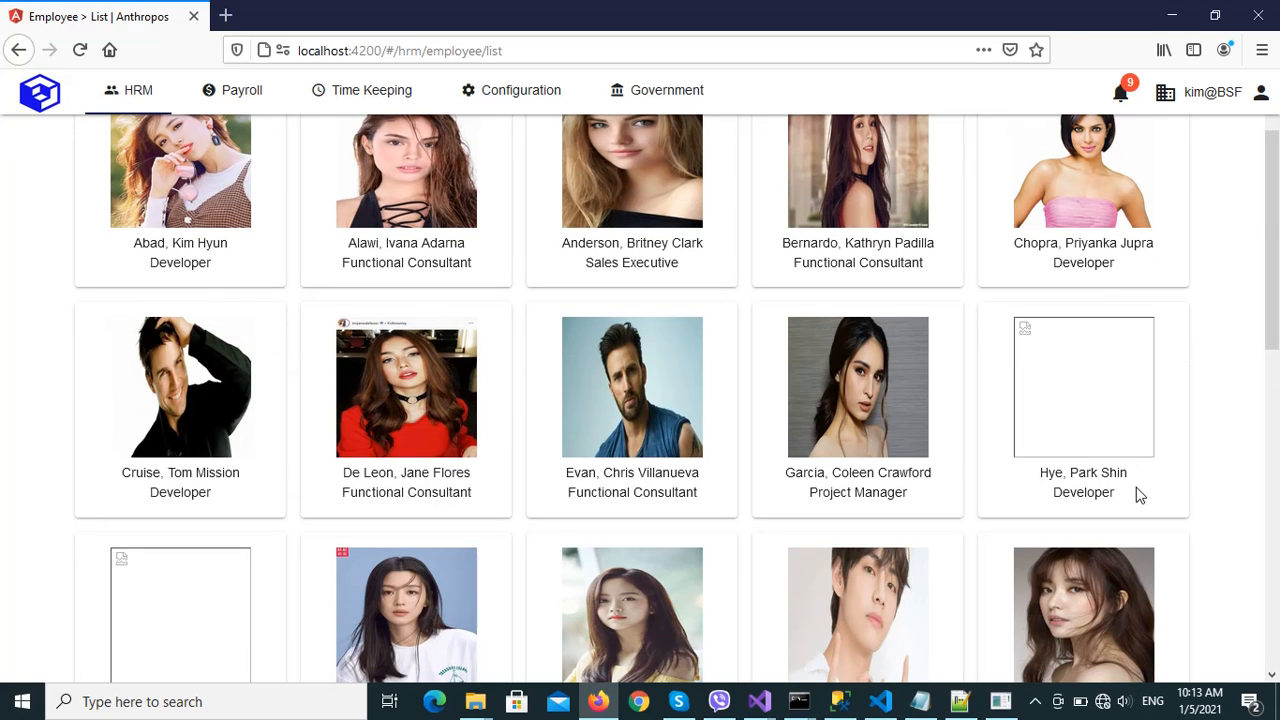
pyautogui.moveTo(1269, 216); pyautogui.dragTo(1275, 187)
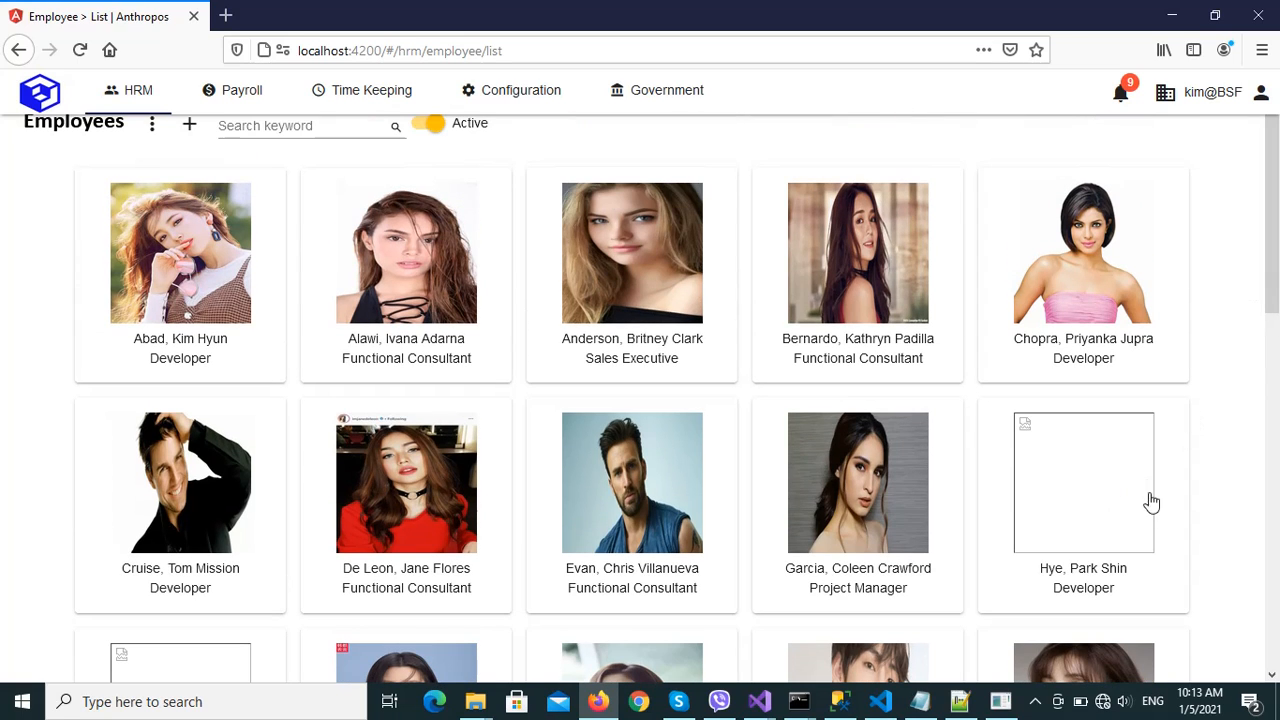
pyautogui.click(1080, 479)
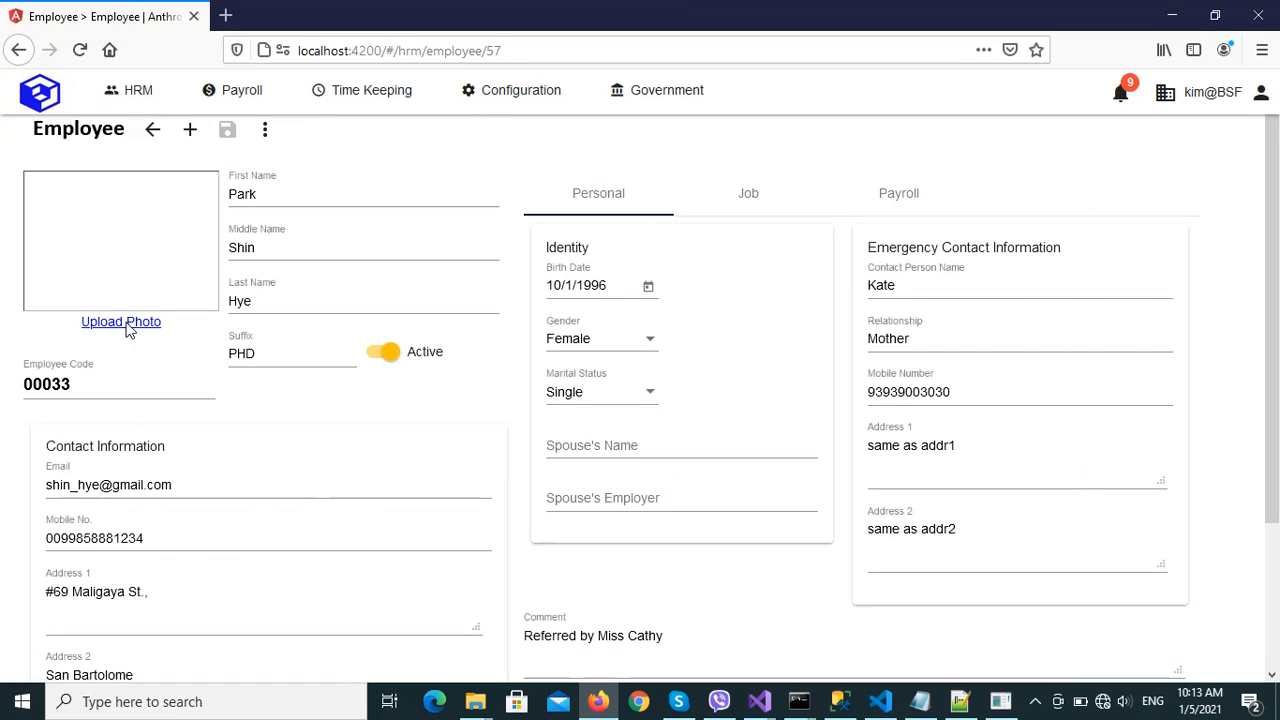
# Upload Park-Shin-Hye.jpg from the Pictures folder as the employee's photo.
pyautogui.click(121, 322)
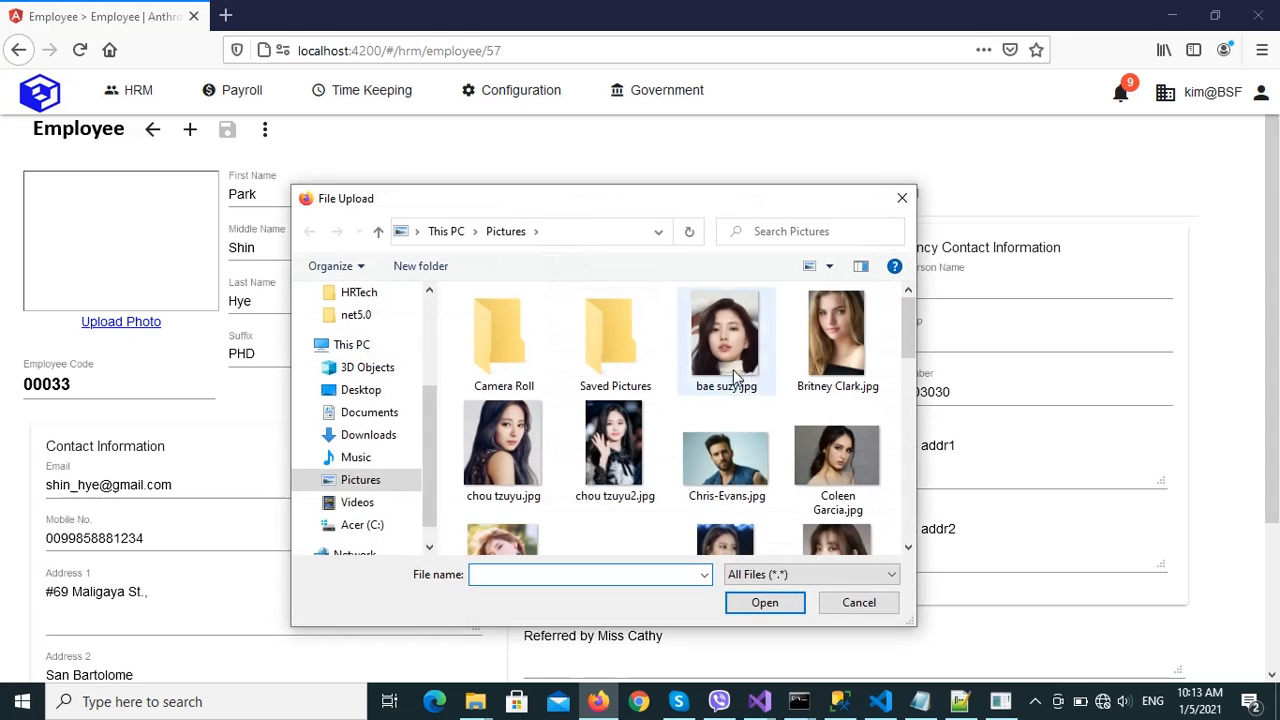
pyautogui.moveTo(910, 319); pyautogui.dragTo(905, 468)
pyautogui.click(726, 418)
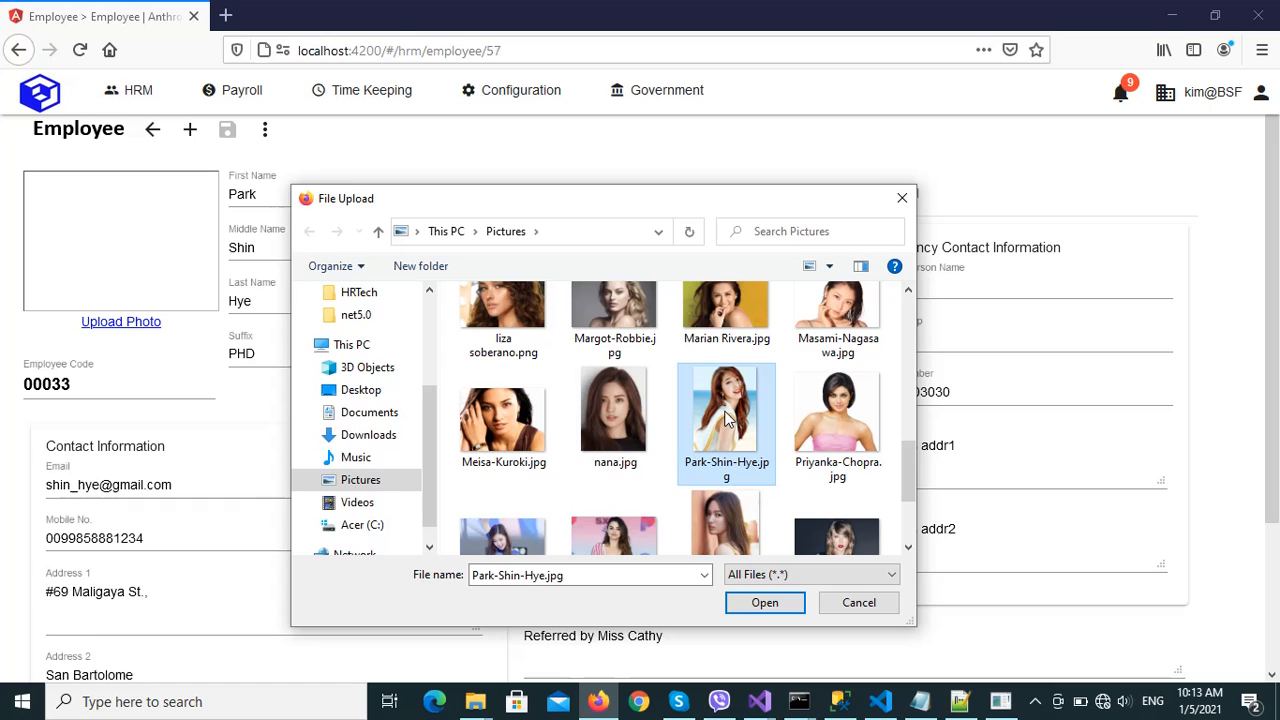
pyautogui.doubleClick(726, 418)
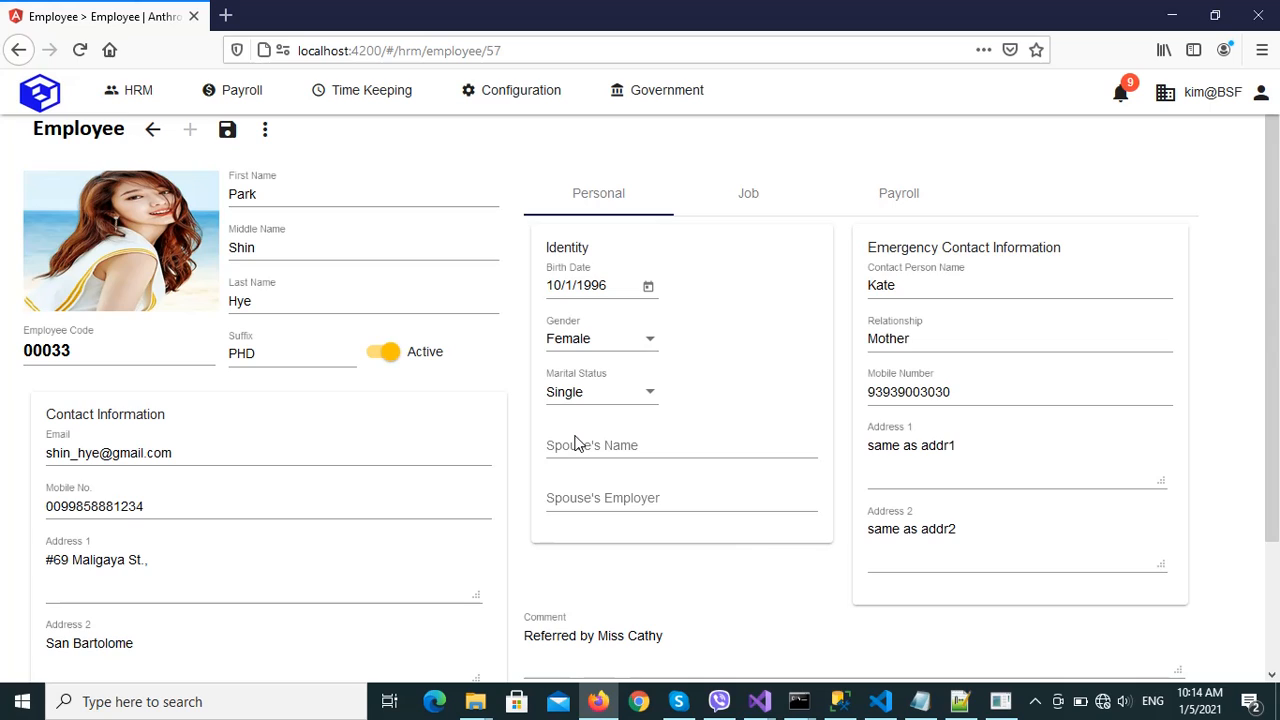
pyautogui.click(1036, 703)
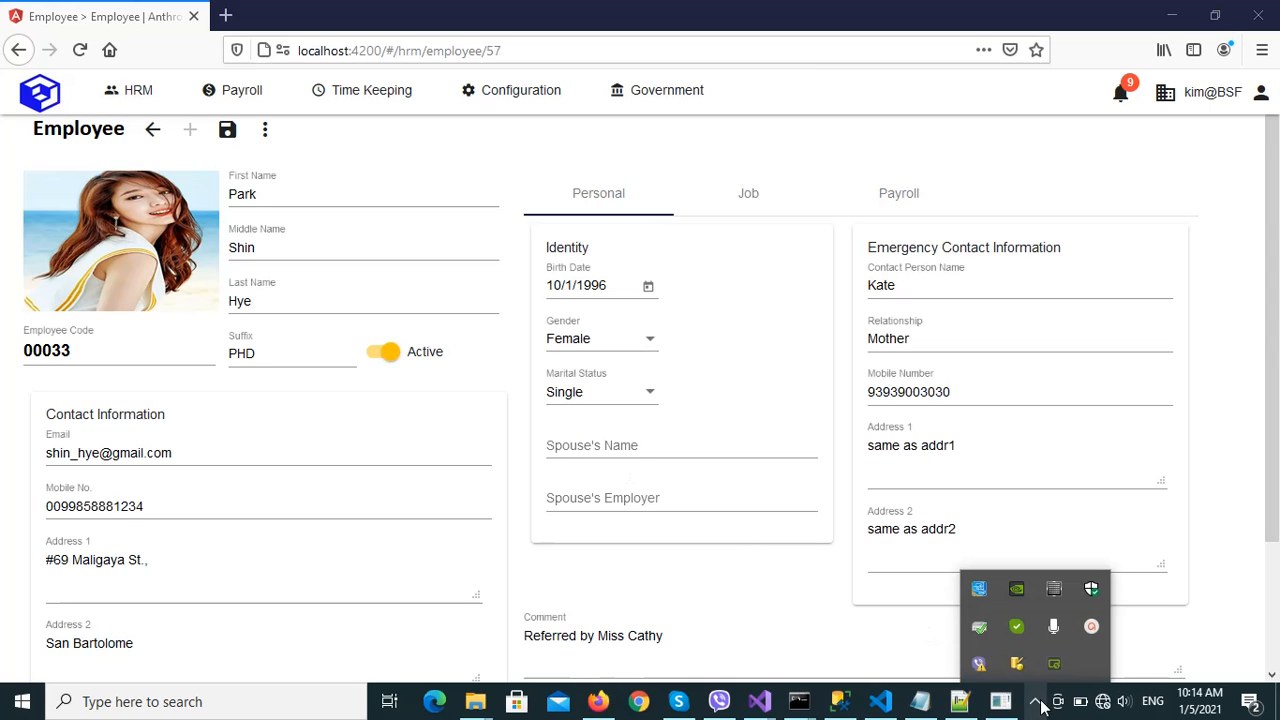